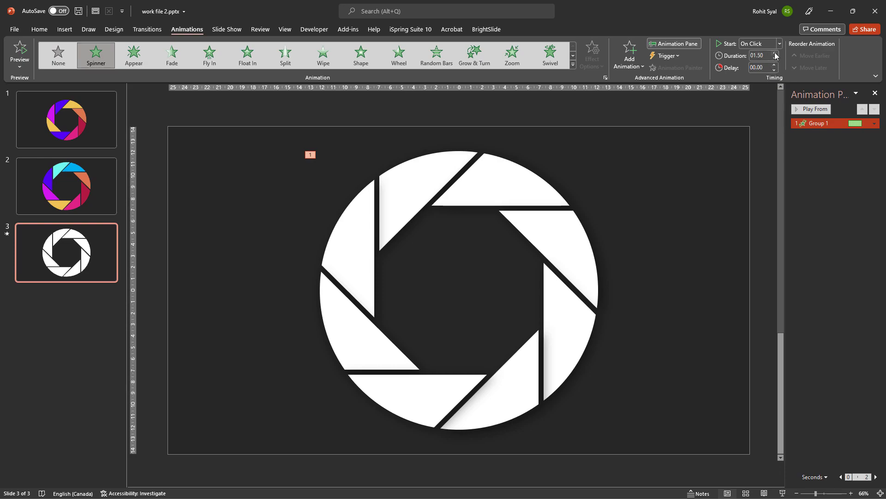
# - Preview slide 3's Spinner animation and group the eight coloured aperture blades on slide 2
pyautogui.click(812, 112)
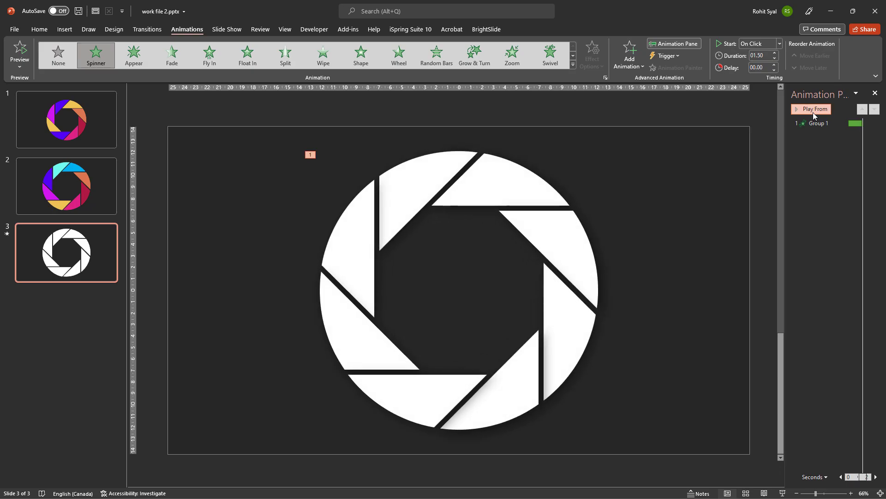
pyautogui.click(88, 184)
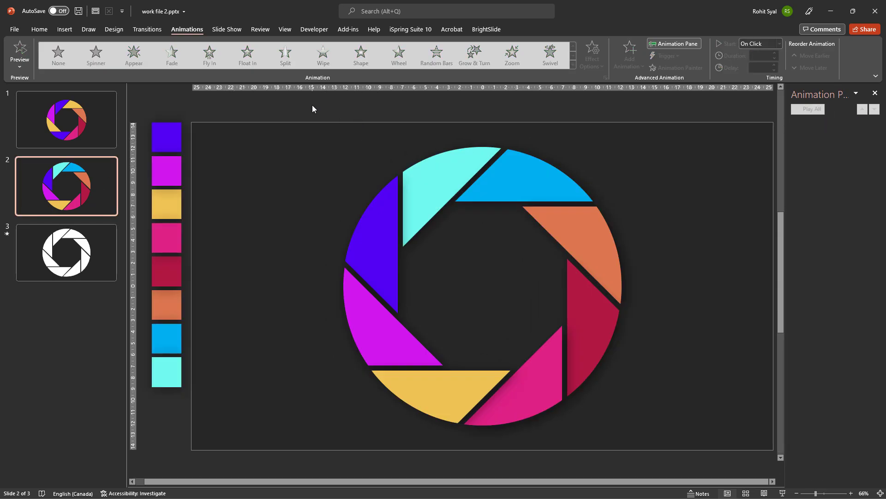
pyautogui.moveTo(492, 361); pyautogui.dragTo(558, 410)
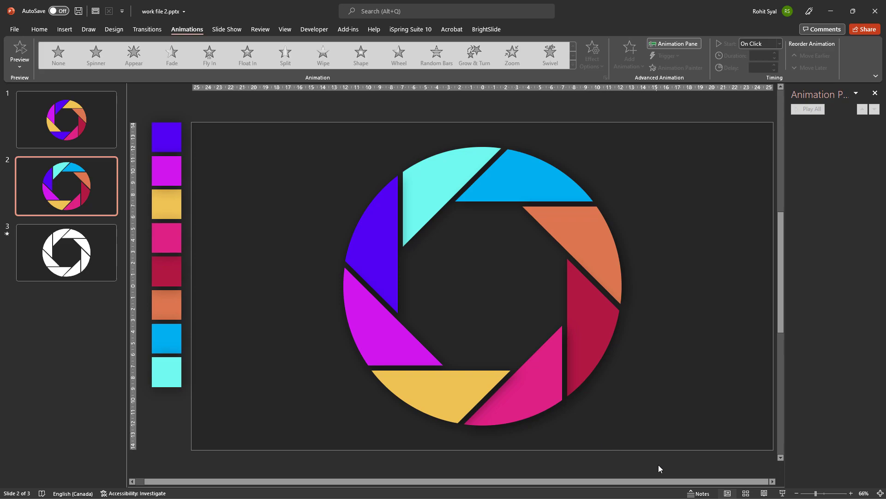
pyautogui.moveTo(675, 465); pyautogui.dragTo(316, 134)
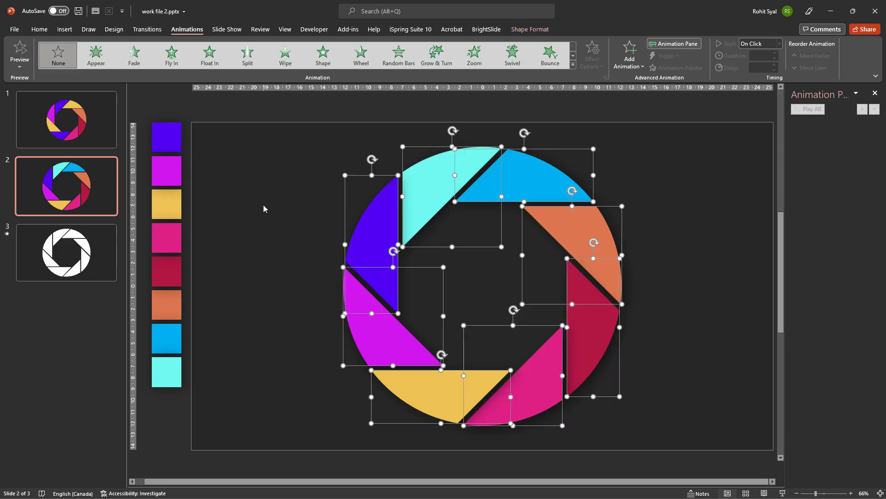
pyautogui.hotkey('ctrl', 'g')
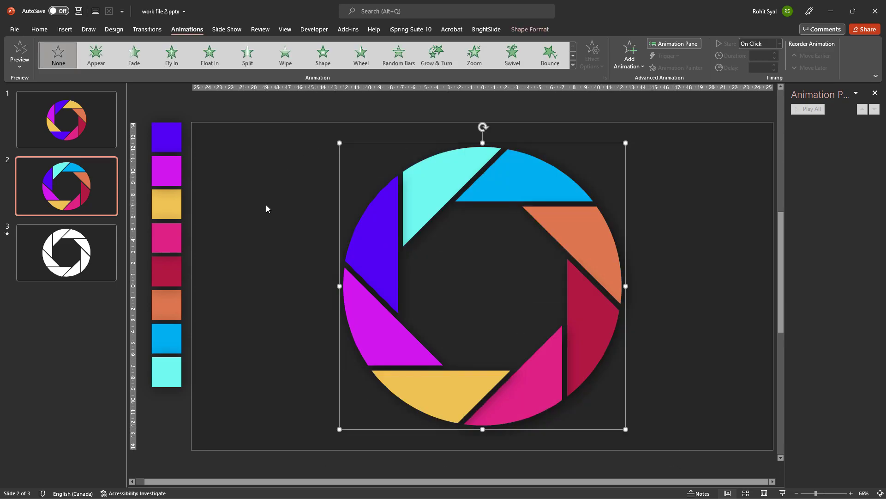
# - Copy the coloured aperture group onto slide 3 and place it exactly over the white aperture
pyautogui.hotkey('ctrl', 'c')
pyautogui.click(95, 259)
pyautogui.click(264, 190)
pyautogui.hotkey('ctrl', 'v')
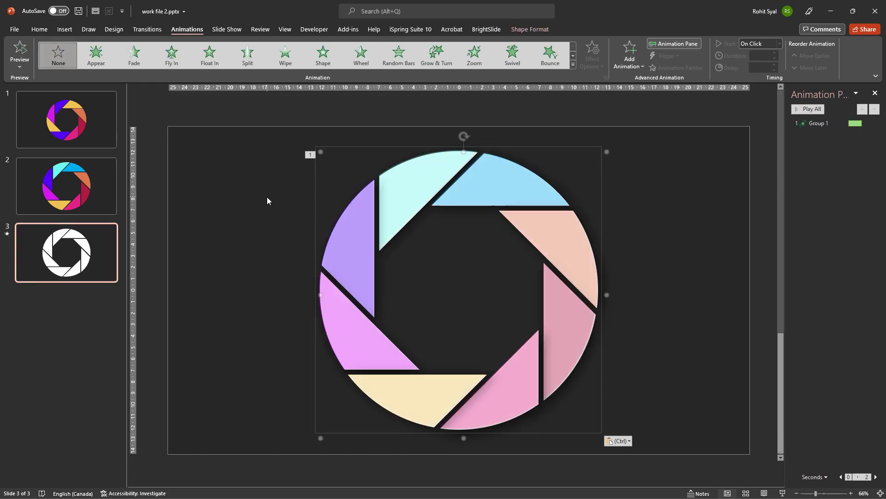
pyautogui.moveTo(417, 192); pyautogui.dragTo(413, 189)
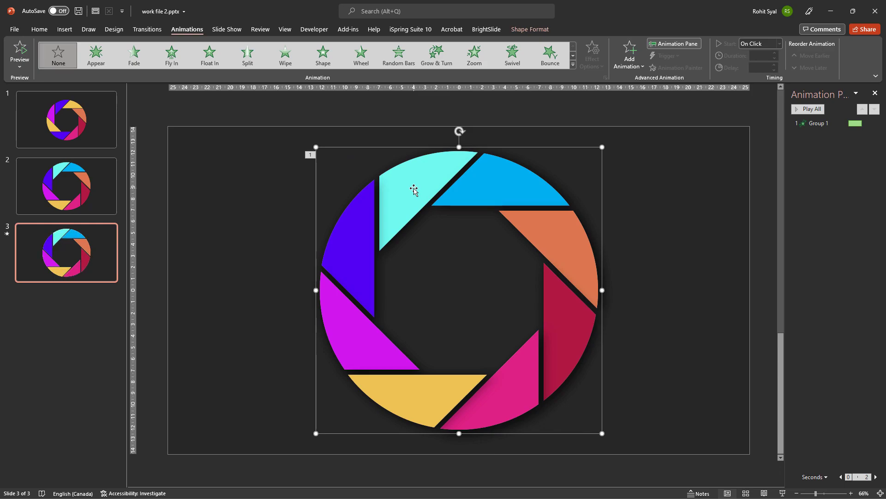
pyautogui.hotkey('ctrl', 'z')
# - Give the coloured aperture group an Appear entrance and add a Pulse emphasis animation to it
pyautogui.click(89, 58)
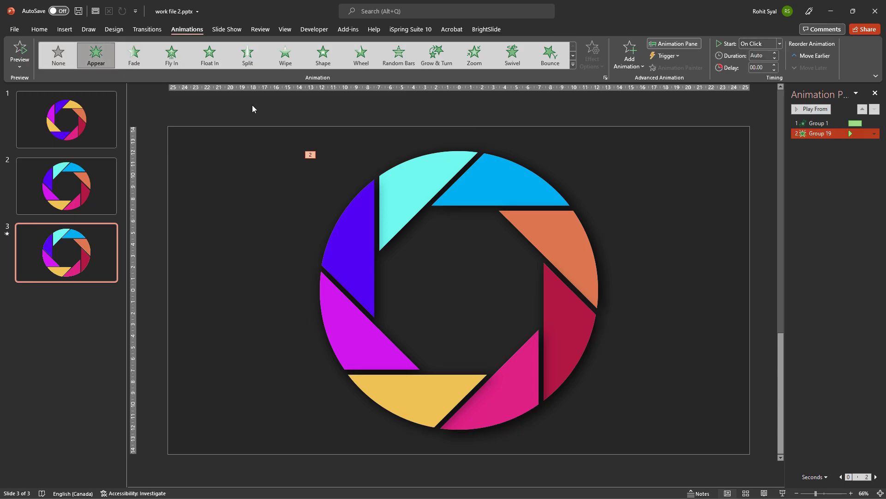
pyautogui.click(409, 186)
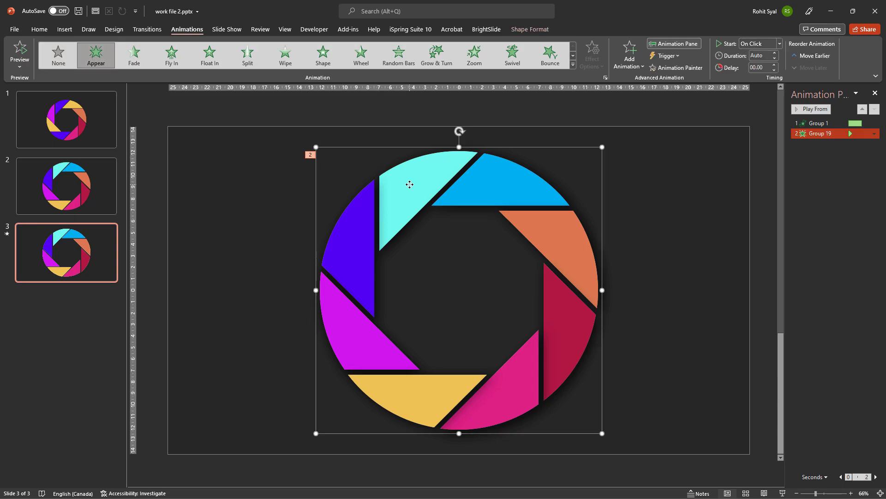
pyautogui.click(629, 65)
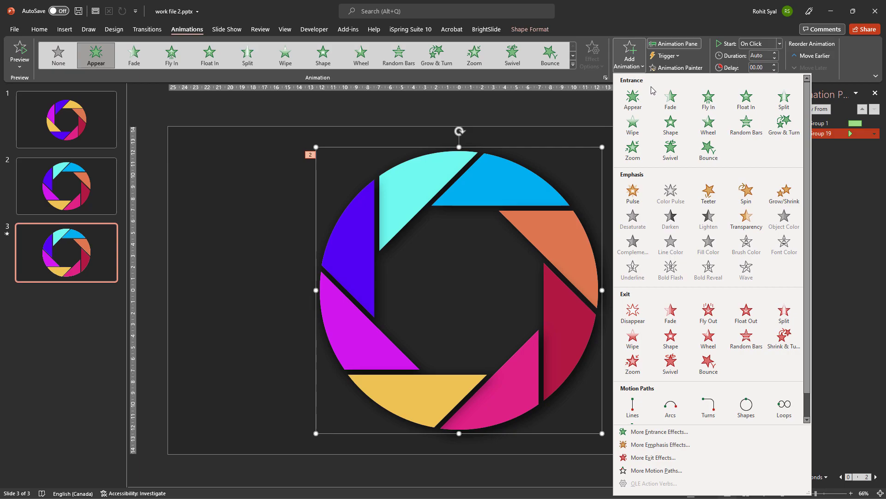
pyautogui.click(633, 194)
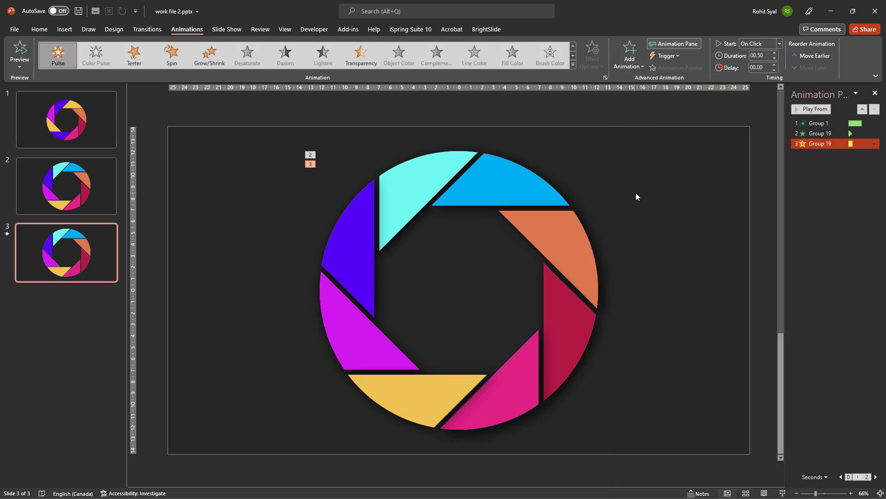
# - Set the Pulse effect's sound to camera.wav and preview all of the slide's animations
pyautogui.rightClick(815, 144)
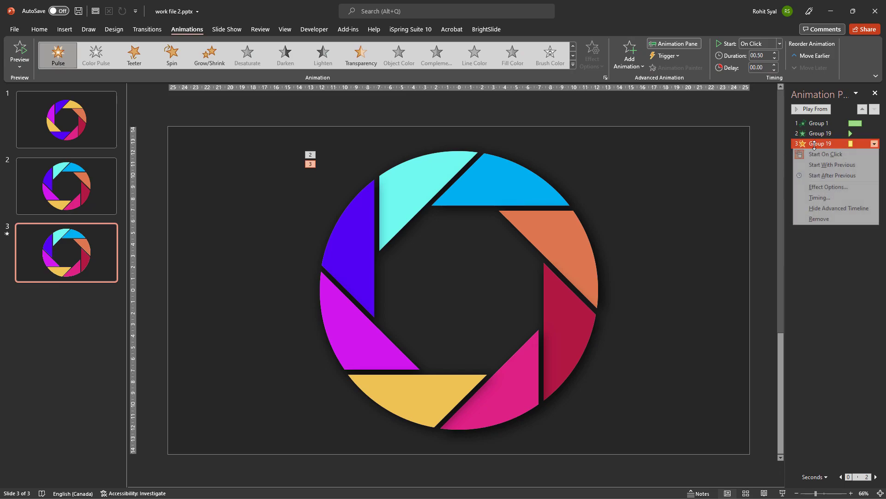
pyautogui.click(823, 186)
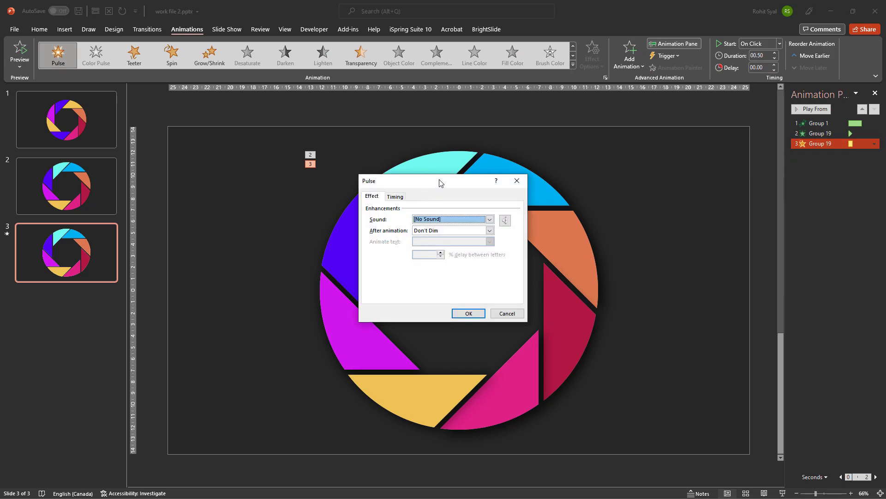
pyautogui.moveTo(440, 183); pyautogui.dragTo(278, 145)
pyautogui.click(327, 181)
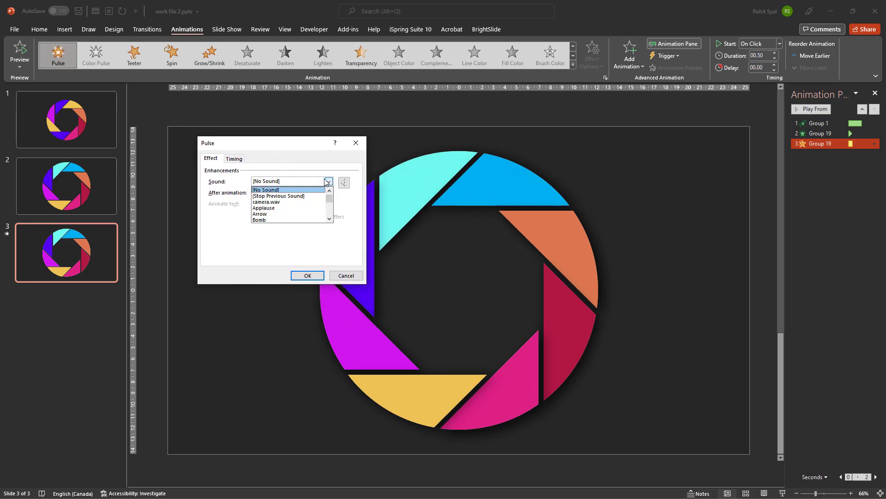
pyautogui.click(269, 202)
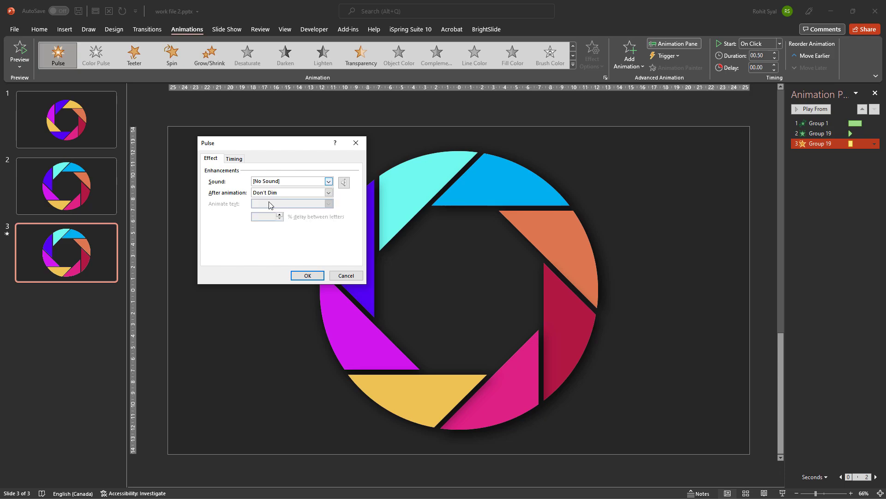
pyautogui.click(308, 275)
pyautogui.click(718, 108)
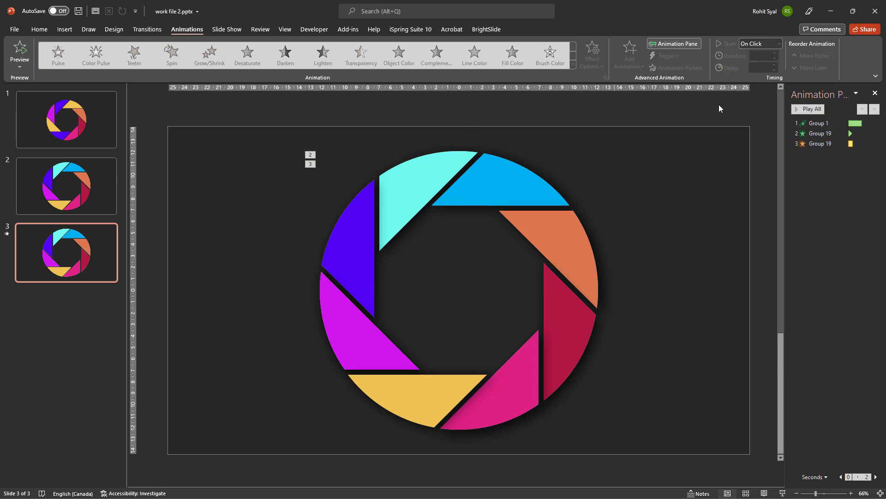
pyautogui.click(797, 109)
# - Draw a 50.8 by 28.58 cm rectangle covering the whole slide and give it a picture fill
pyautogui.click(40, 29)
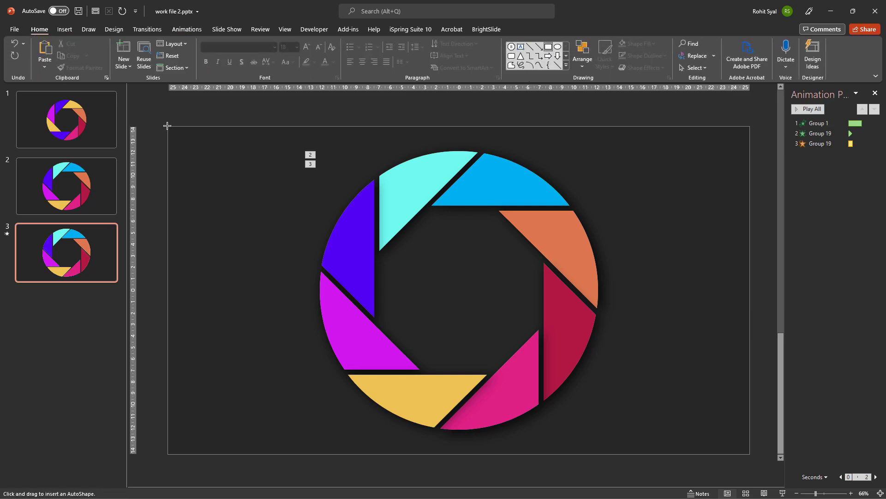
pyautogui.moveTo(167, 126); pyautogui.dragTo(750, 454)
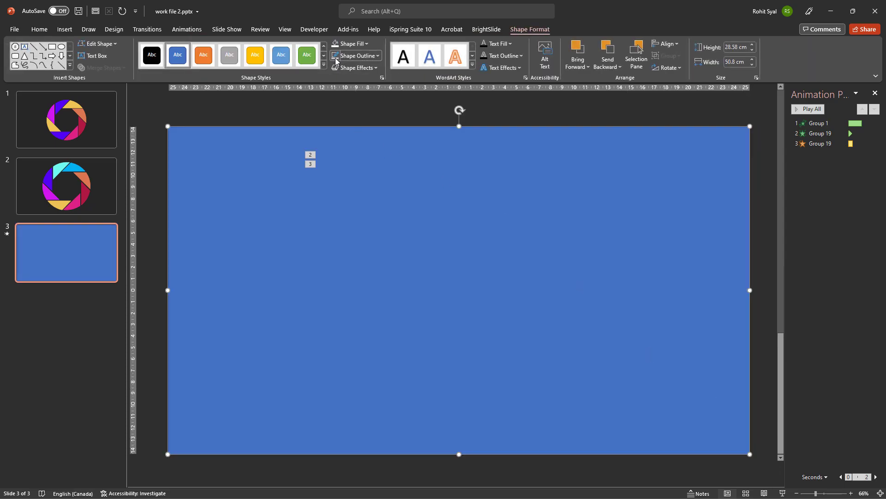
pyautogui.rightClick(398, 218)
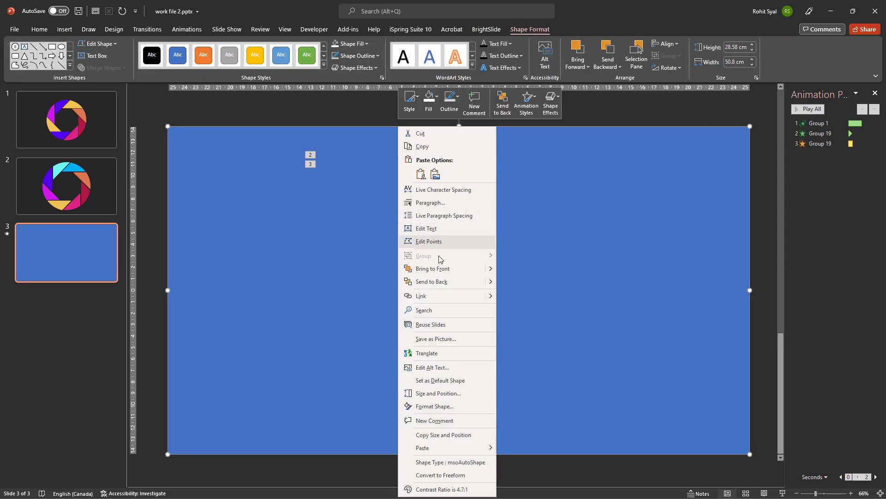
pyautogui.click(445, 407)
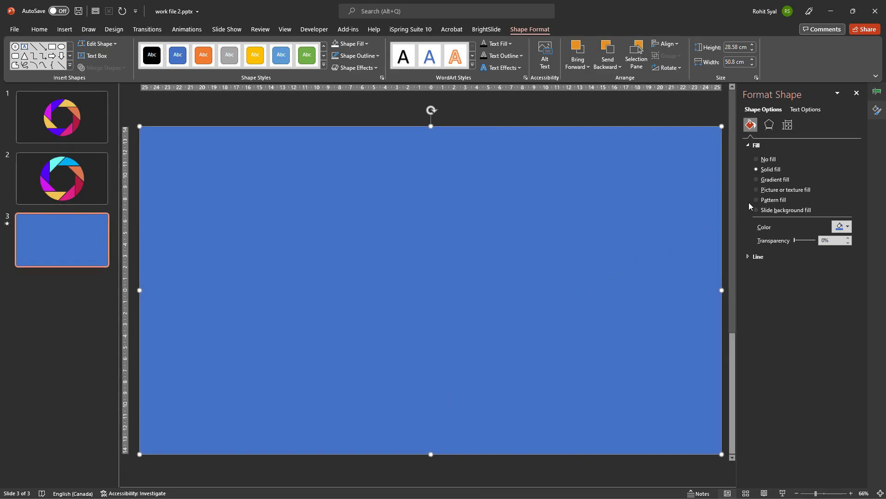
pyautogui.click(774, 193)
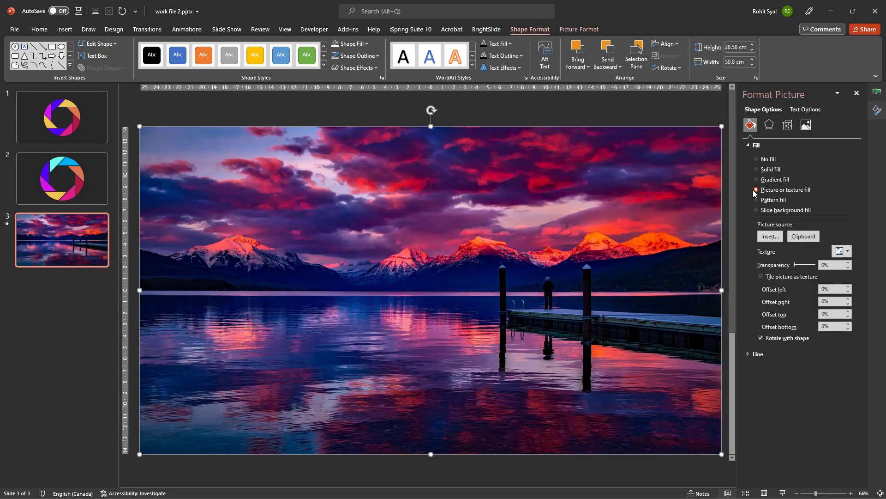
# - Send the picture-filled rectangle to the back, behind the aperture
pyautogui.rightClick(296, 158)
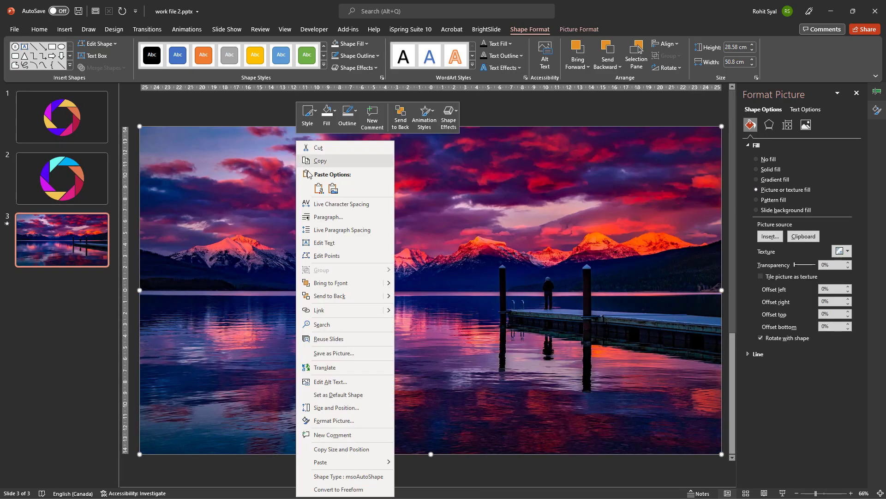
pyautogui.click(339, 297)
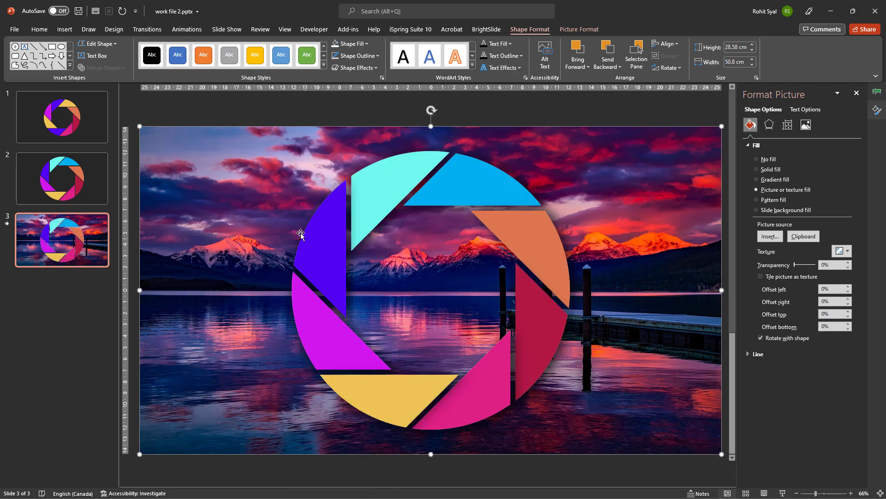
pyautogui.click(290, 114)
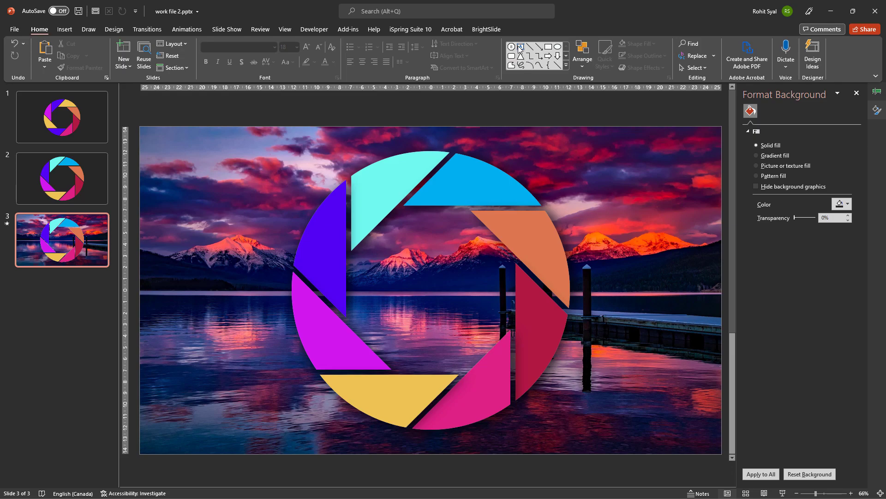
# - Add two text boxes above the slide reading PHOTOGRAPHY and PORTFOLIO
pyautogui.click(521, 48)
pyautogui.click(281, 117)
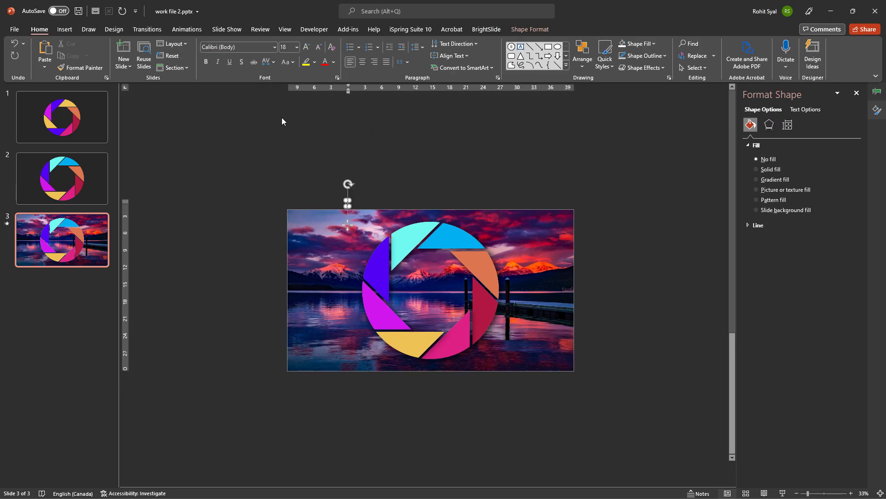
pyautogui.write('PHOTOGRAPHY')
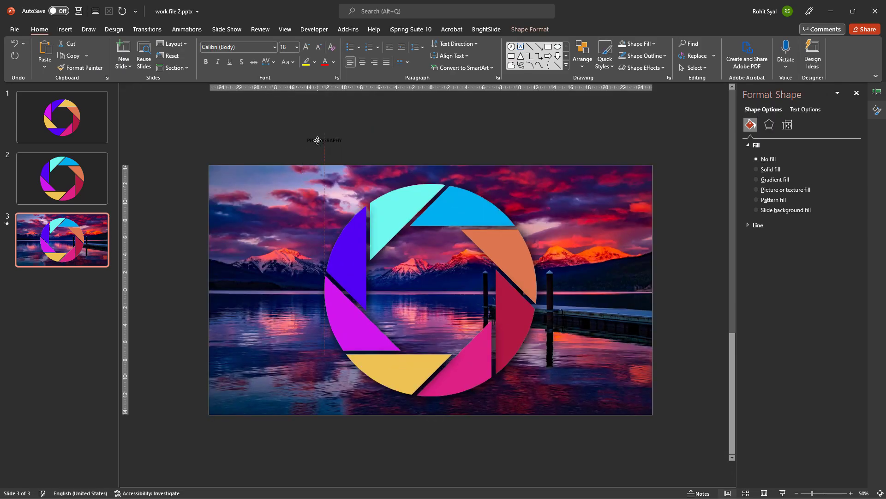
pyautogui.write('PORTFOLIO')
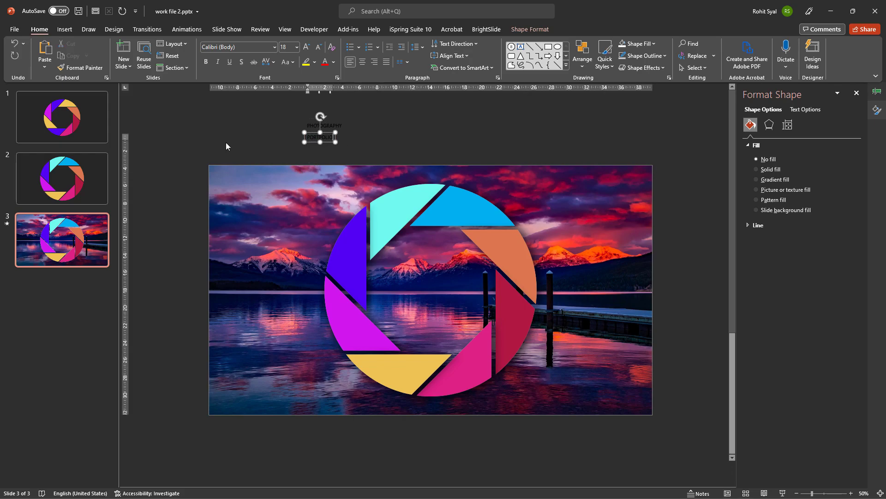
# - Format the text in both text boxes as white at font size 40
pyautogui.moveTo(253, 111); pyautogui.dragTo(411, 134)
pyautogui.click(306, 47)
pyautogui.click(306, 47)
pyautogui.click(307, 47)
pyautogui.click(306, 47)
pyautogui.click(306, 46)
pyautogui.click(307, 47)
# - Set the PHOTOGRAPHY font to Akrobat Black and the PORTFOLIO font to Akrobat Light
pyautogui.click(274, 47)
pyautogui.scroll(-3, 261, 71)
pyautogui.click(240, 204)
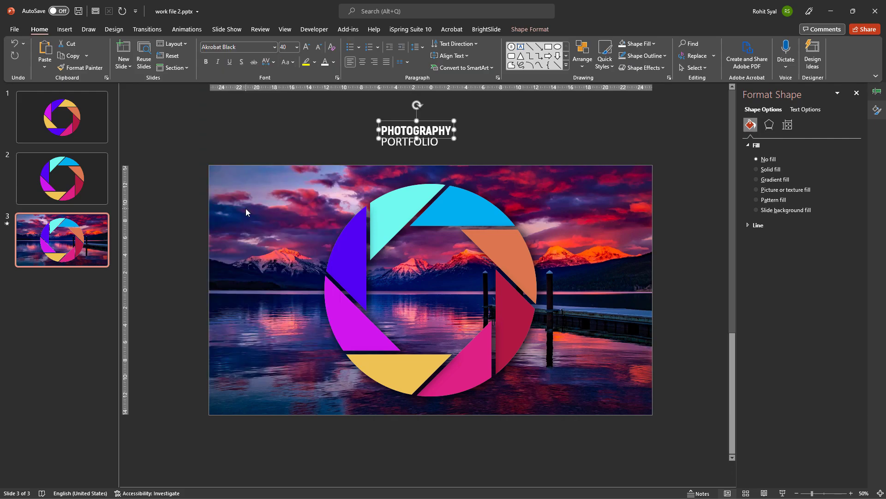
pyautogui.click(410, 142)
pyautogui.click(275, 47)
pyautogui.scroll(-3, 248, 213)
pyautogui.click(257, 283)
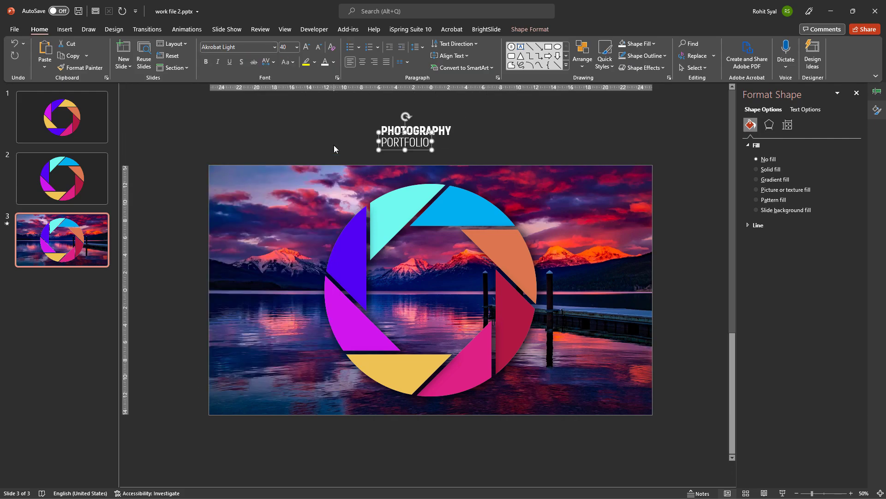
# - Move both text boxes together into the open centre of the aperture
pyautogui.keyDown('shift'); pyautogui.click(415, 130); pyautogui.keyUp('shift')
pyautogui.moveTo(412, 149); pyautogui.dragTo(425, 300)
pyautogui.scroll(2, 425, 300)
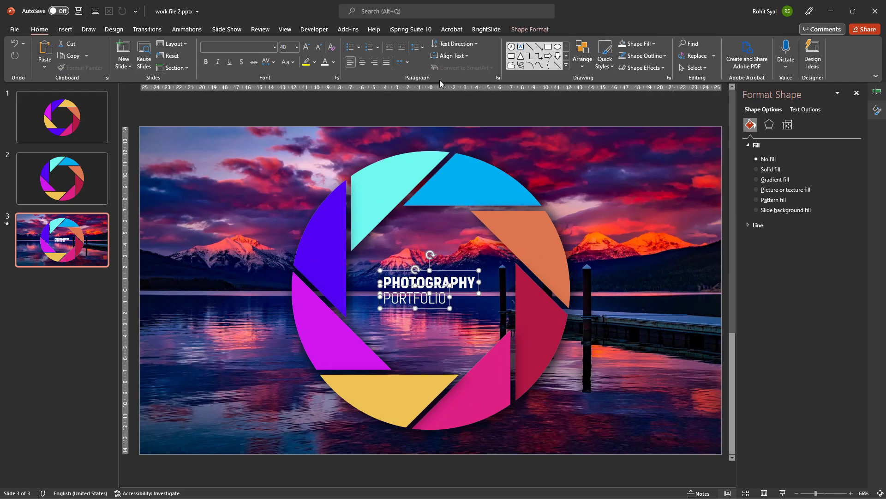
# - Centre the text in both text boxes and align the two boxes to a common vertical centre line
pyautogui.click(363, 61)
pyautogui.click(583, 64)
pyautogui.moveTo(597, 213)
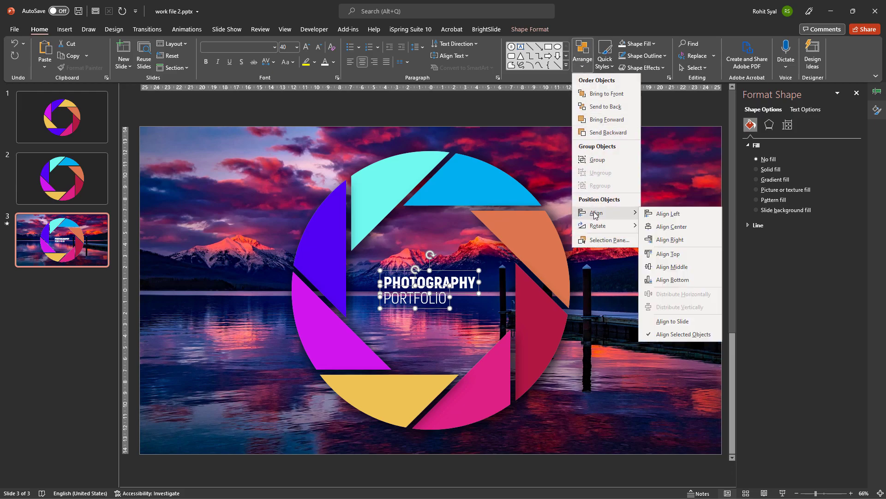
pyautogui.click(652, 227)
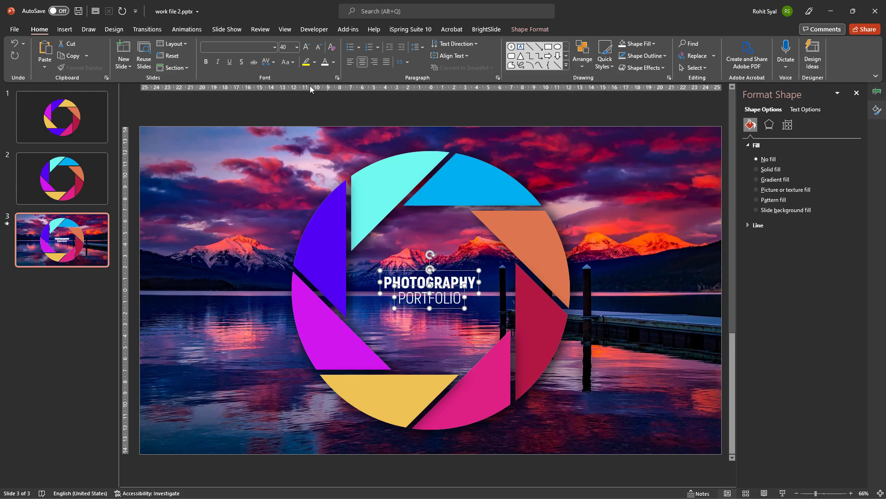
# - Enlarge the text in both text boxes to font size 66
pyautogui.click(307, 47)
pyautogui.click(306, 47)
pyautogui.click(307, 46)
pyautogui.click(306, 46)
pyautogui.click(307, 46)
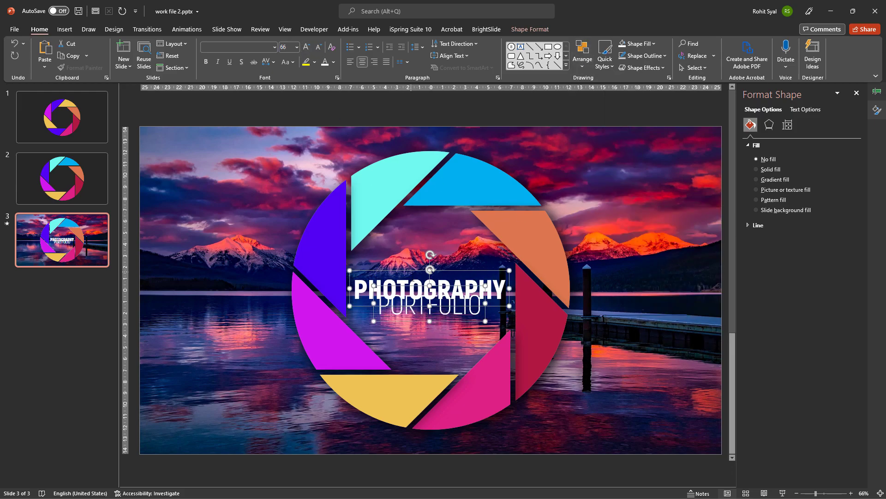
# - Nudge PORTFOLIO down to clear the PHOTOGRAPHY line above it, and select both text boxes
pyautogui.click(411, 322)
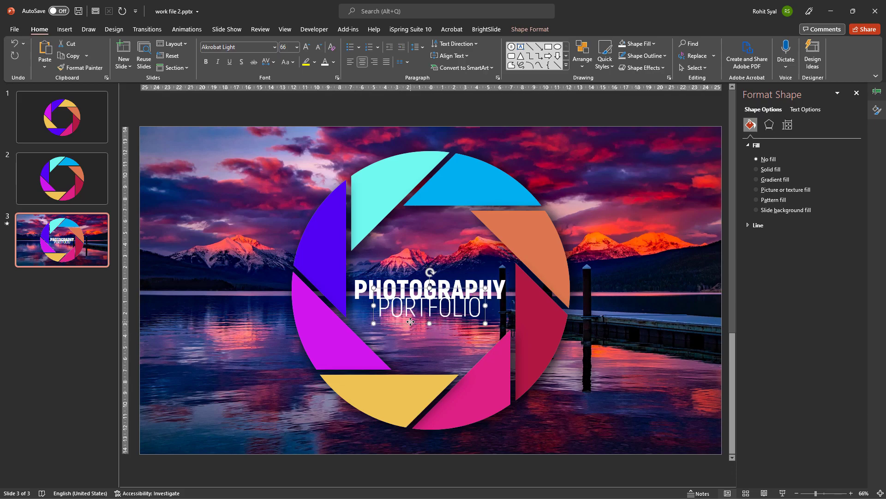
pyautogui.press('Down')
pyautogui.press('Down')
pyautogui.press('Down')
pyautogui.moveTo(306, 109); pyautogui.dragTo(542, 365)
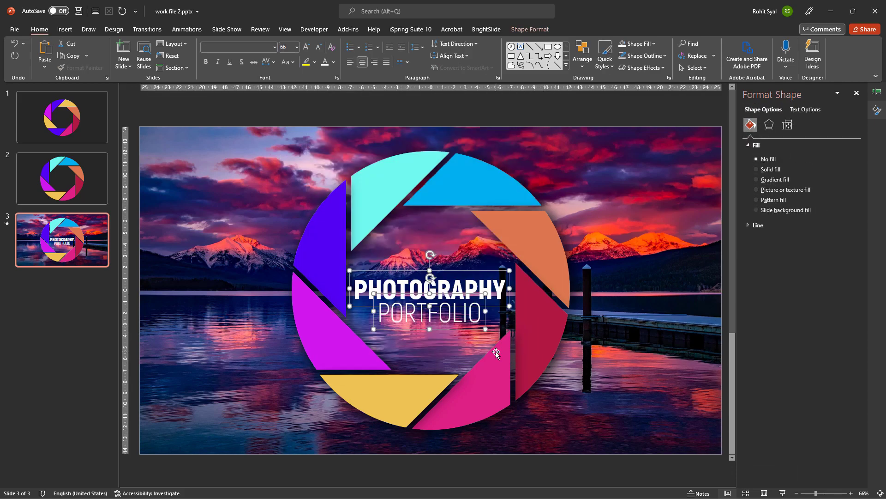
# - Group the PHOTOGRAPHY and PORTFOLIO text boxes and nudge the group upward within the aperture opening
pyautogui.hotkey('ctrl', 'g')
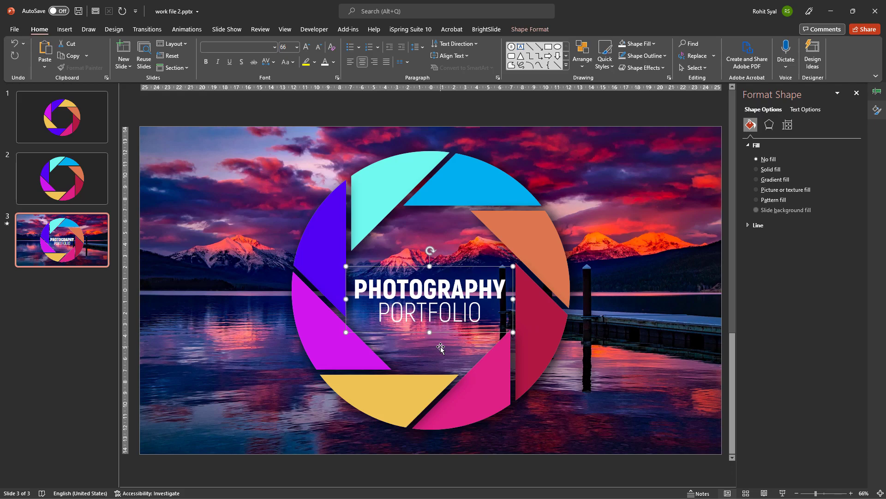
pyautogui.press('Up')
pyautogui.press('Up')
pyautogui.press('Up')
pyautogui.press('Up')
pyautogui.press('Up')
pyautogui.press('Up')
pyautogui.press('Up')
pyautogui.click(414, 110)
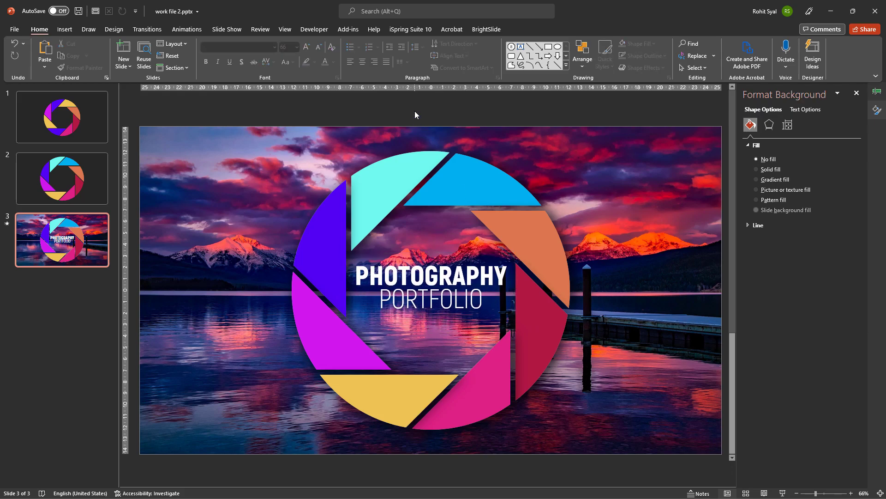
# - Darken the background lake picture with a lower-brightness picture correction preset
pyautogui.scroll(-2, 348, 149)
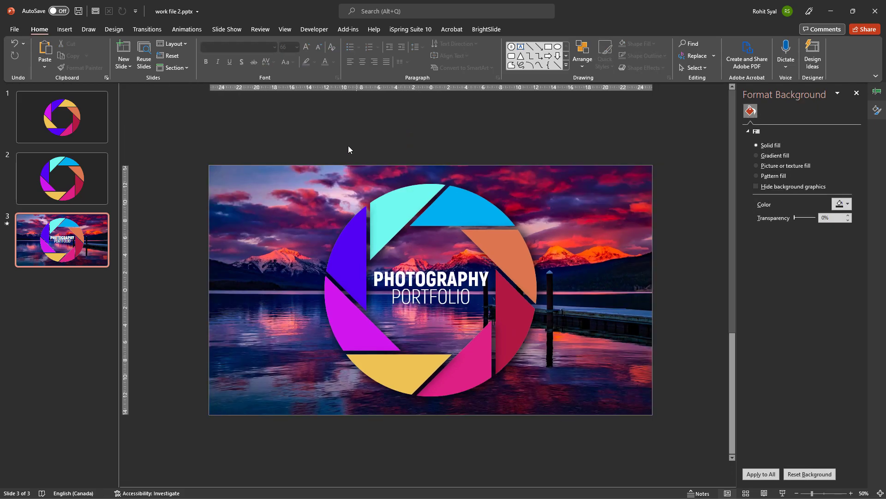
pyautogui.click(275, 189)
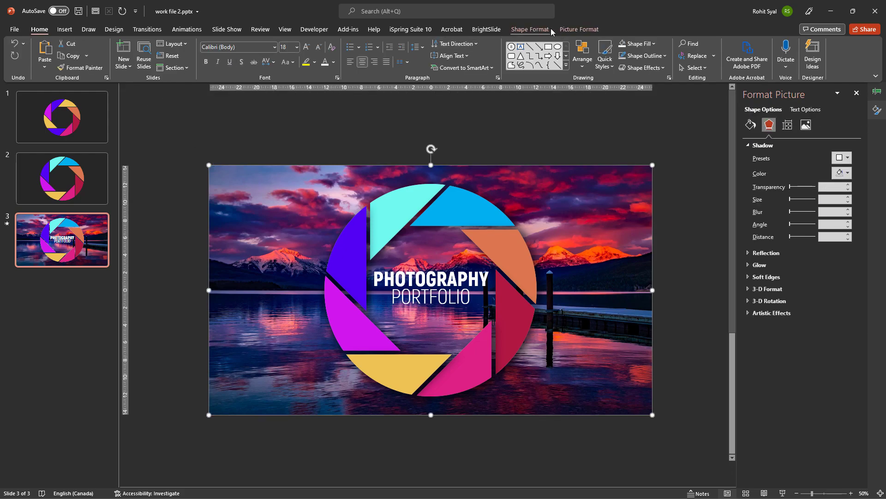
pyautogui.click(572, 29)
pyautogui.click(88, 53)
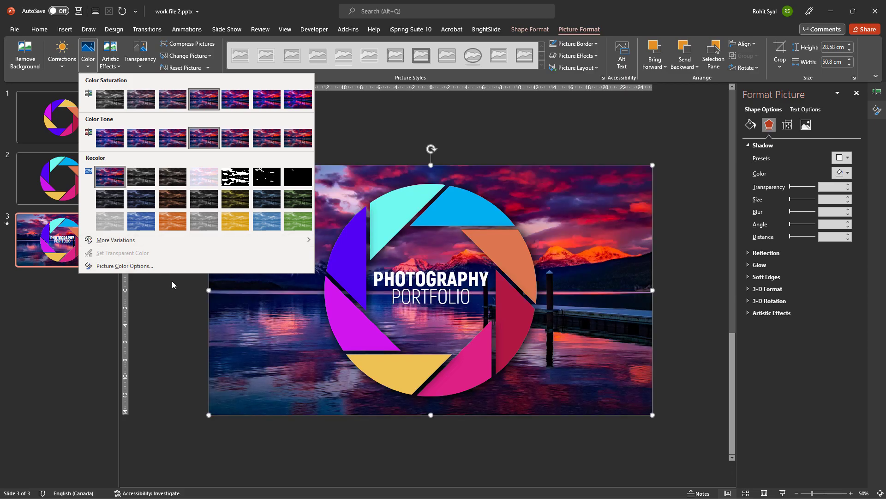
pyautogui.click(65, 63)
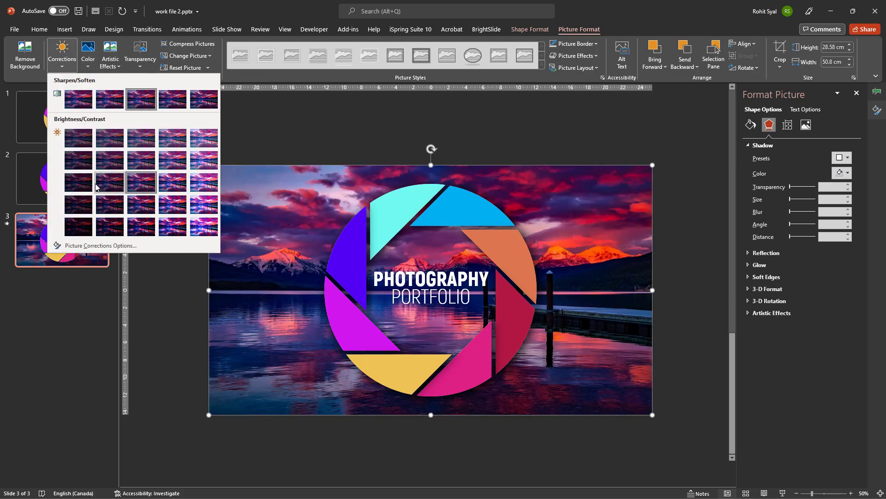
pyautogui.click(125, 186)
pyautogui.click(163, 187)
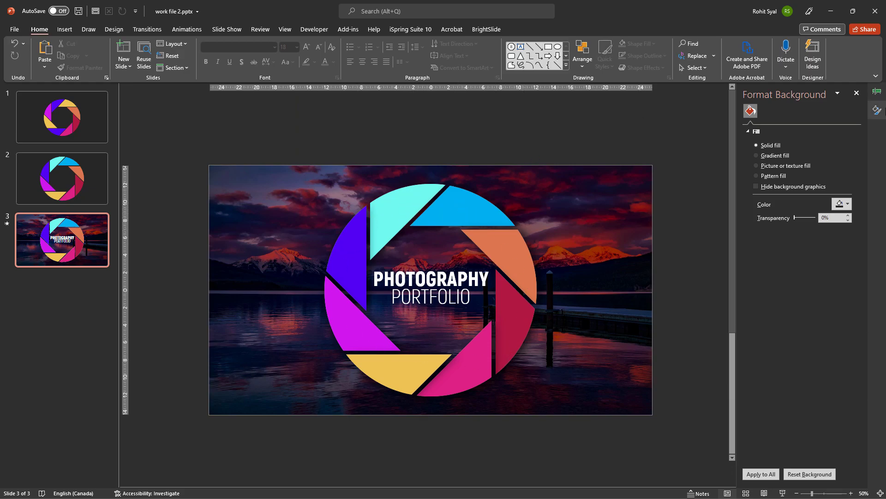
# - Add a Fade entrance animation to the background picture with a duration of 0.25 seconds
pyautogui.click(877, 91)
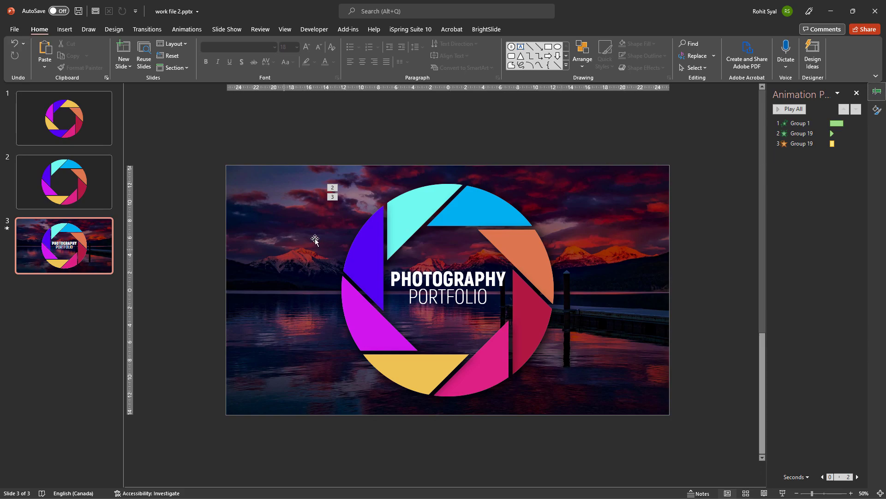
pyautogui.click(261, 200)
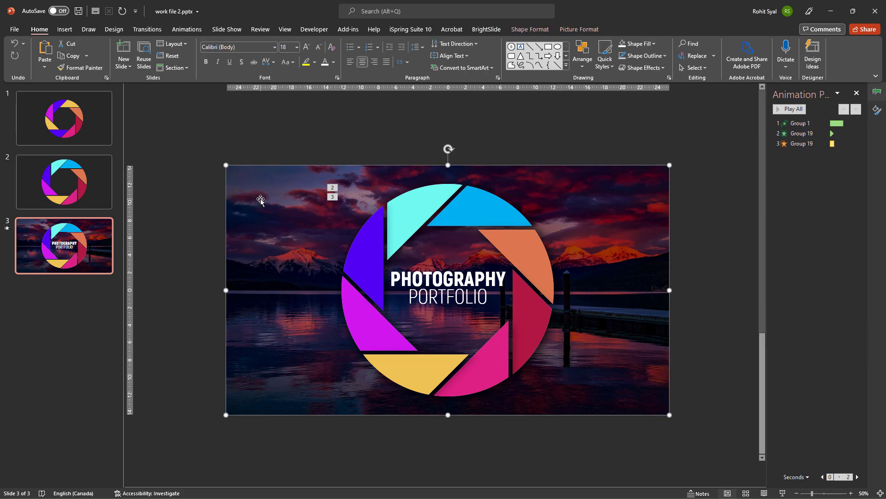
pyautogui.click(190, 30)
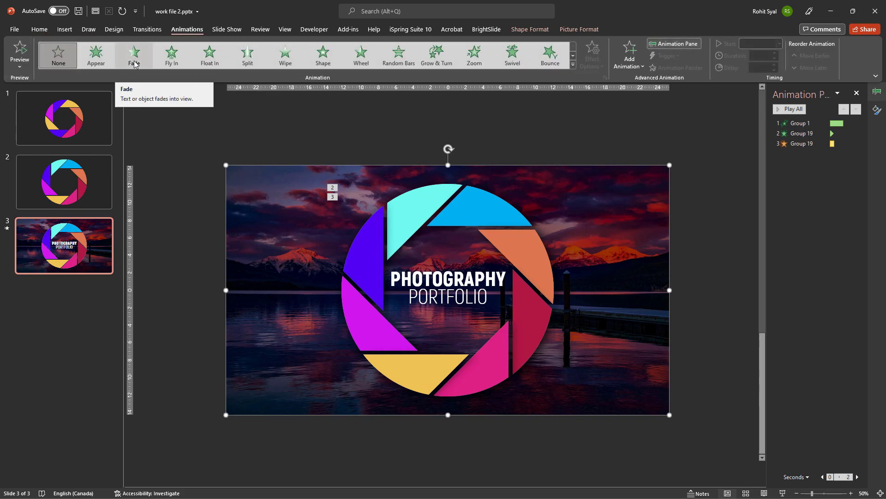
pyautogui.click(134, 64)
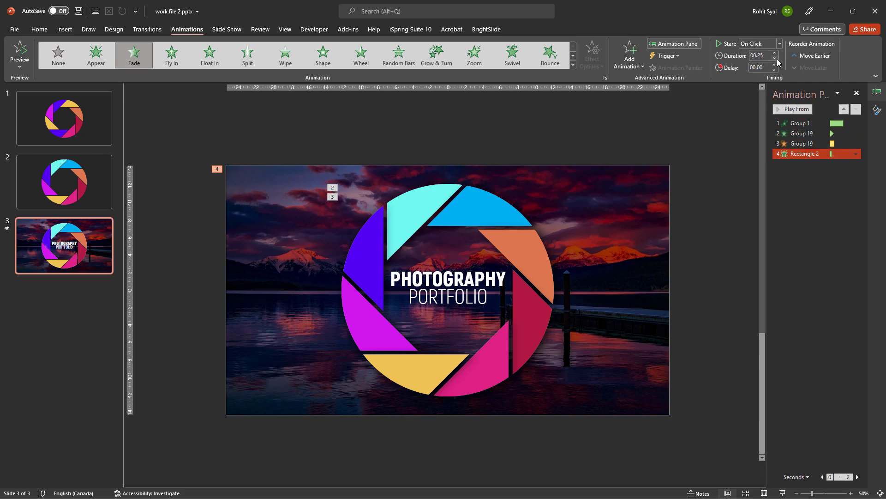
# - Add a Fly In entrance from the top to the grouped title, with a duration of 0.25 seconds
pyautogui.click(420, 274)
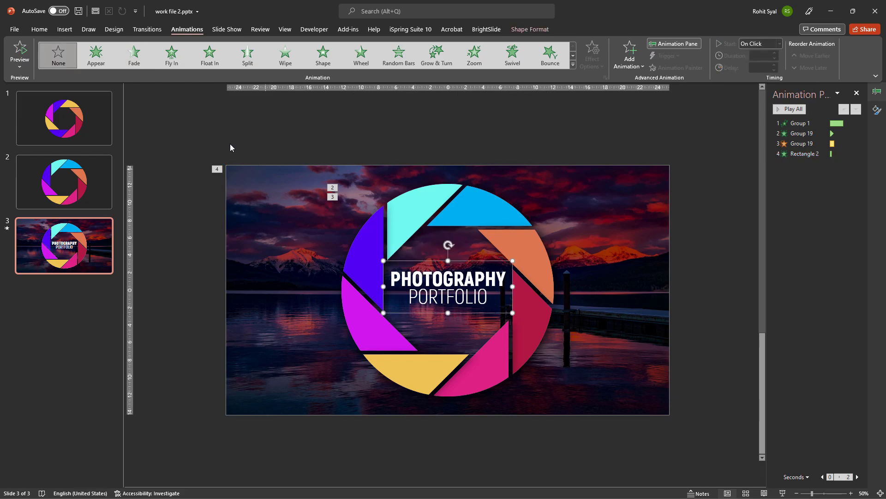
pyautogui.click(172, 58)
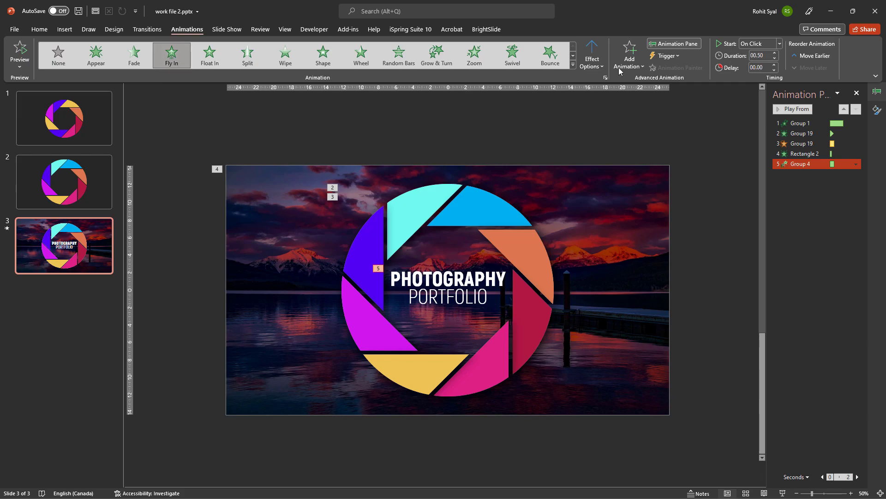
pyautogui.click(593, 64)
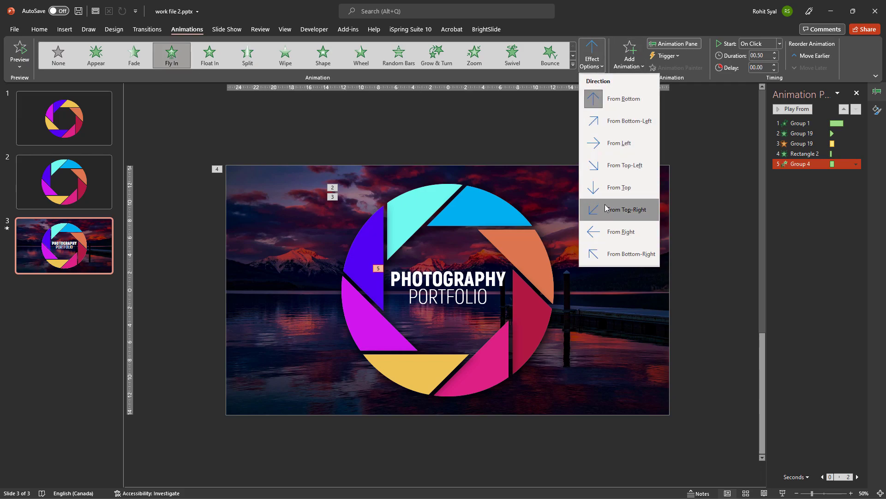
pyautogui.click(608, 190)
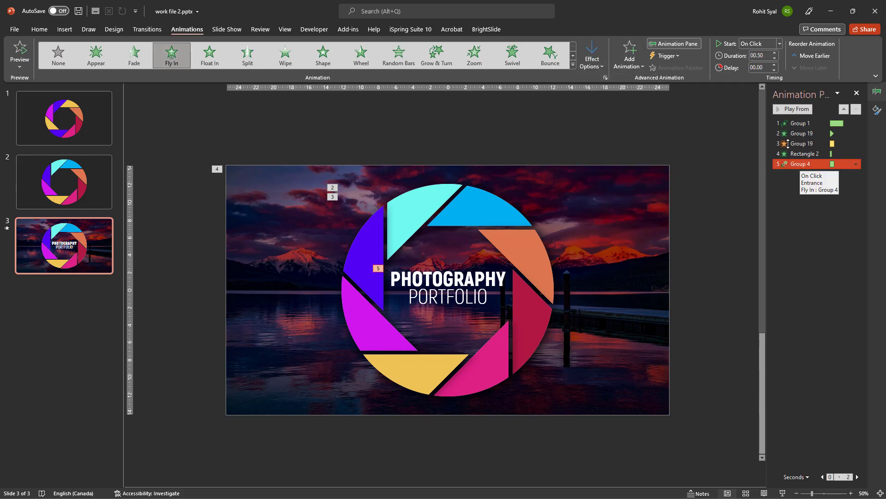
pyautogui.click(774, 58)
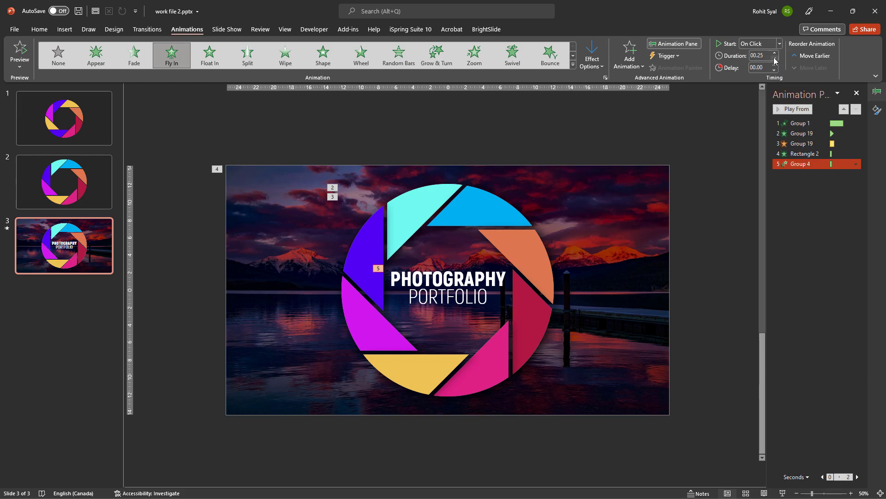
pyautogui.click(707, 165)
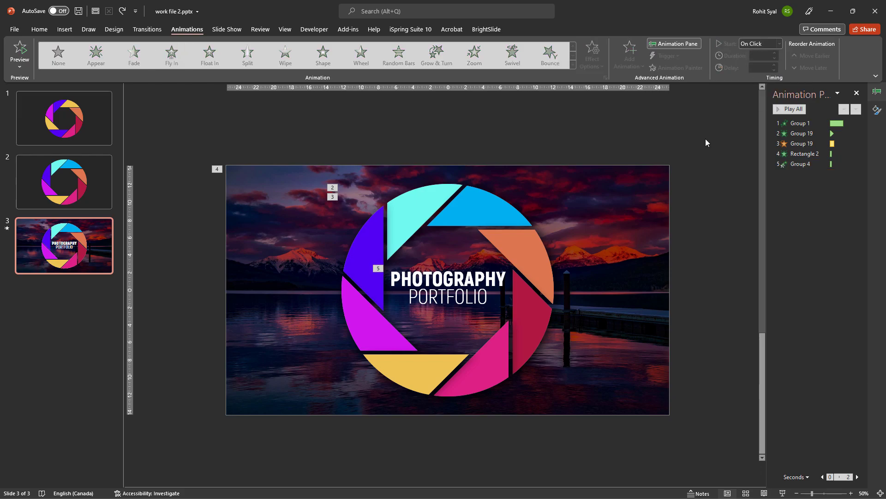
# - Preview the slide's animations and review the order and start settings of each effect
pyautogui.click(783, 108)
pyautogui.click(633, 175)
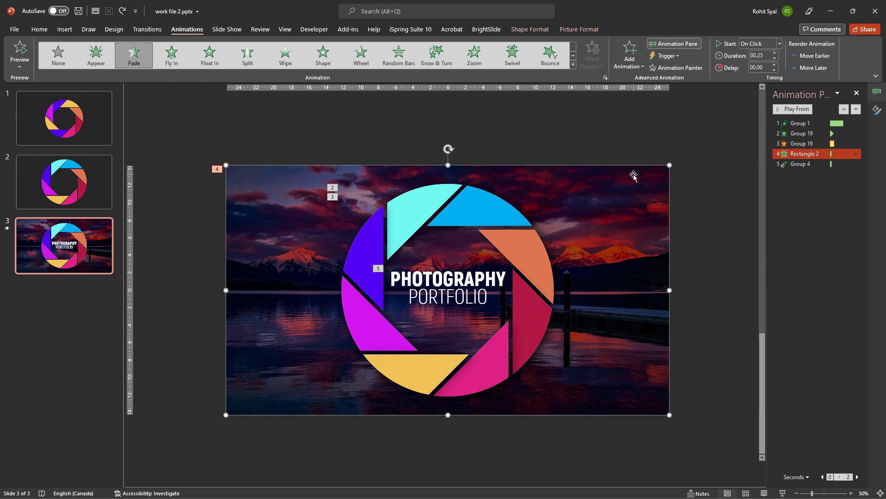
pyautogui.click(705, 180)
pyautogui.click(785, 164)
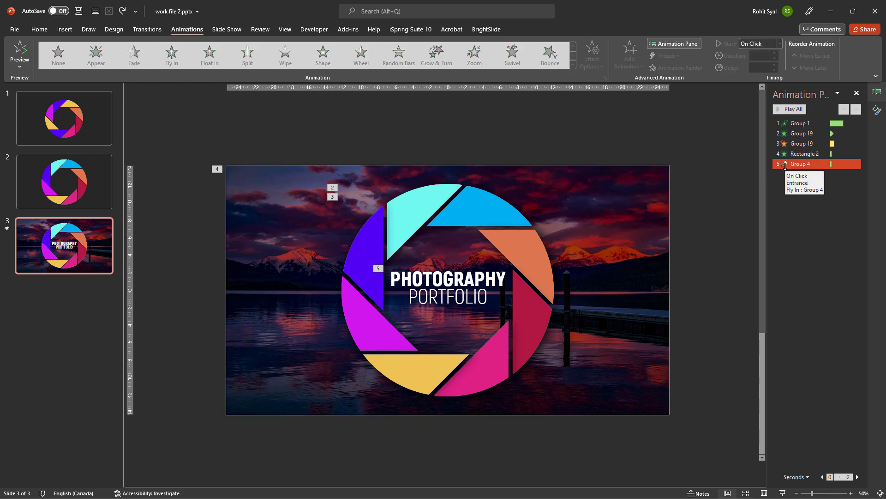
pyautogui.click(791, 153)
pyautogui.click(794, 143)
pyautogui.click(797, 133)
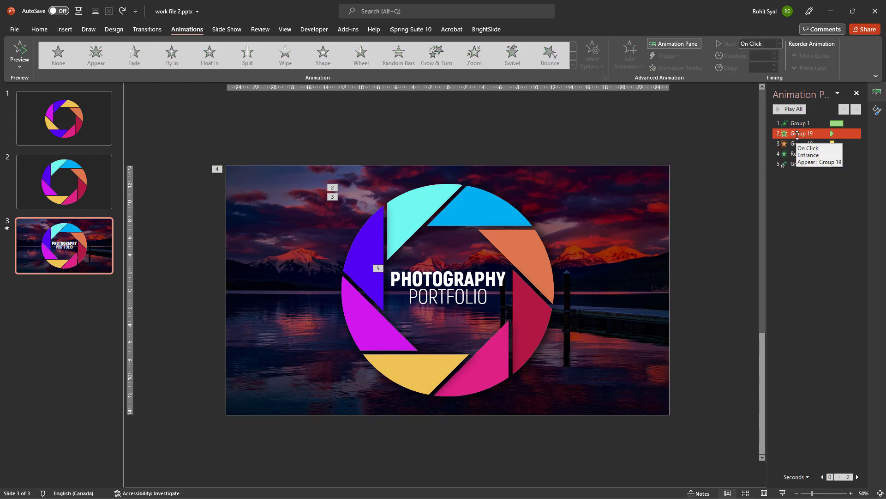
pyautogui.click(749, 202)
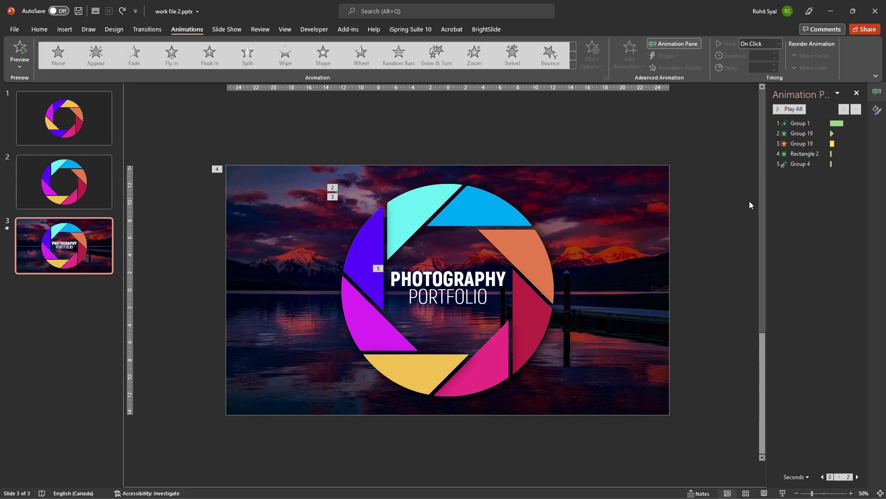
# - Set the coloured aperture's Appear effect to Start After Previous and its Pulse effect to Start With Previous
pyautogui.moveTo(765, 205); pyautogui.dragTo(696, 201)
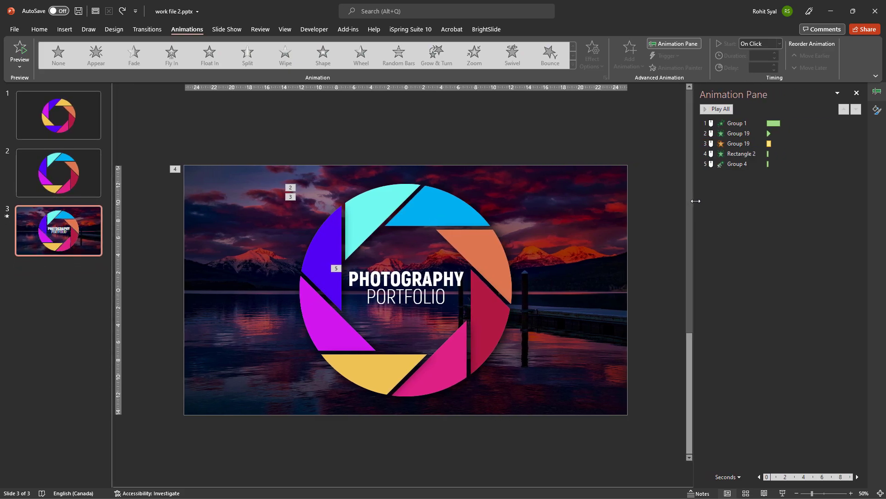
pyautogui.click(731, 134)
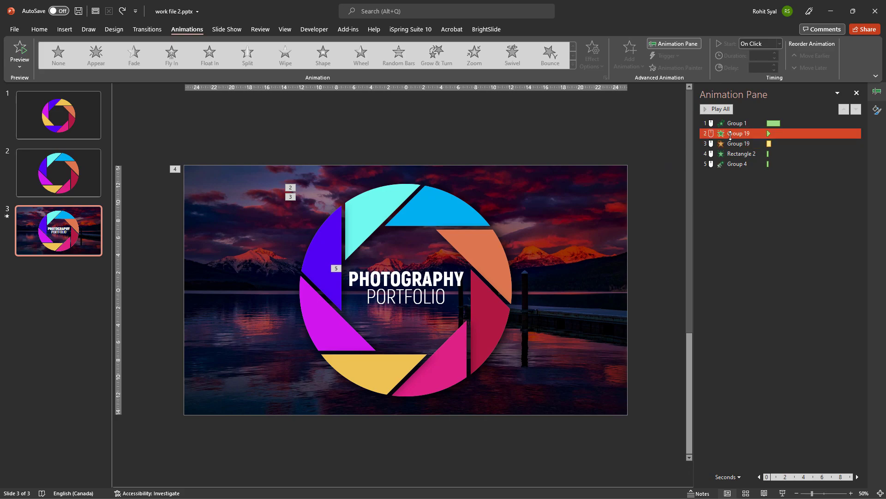
pyautogui.rightClick(730, 134)
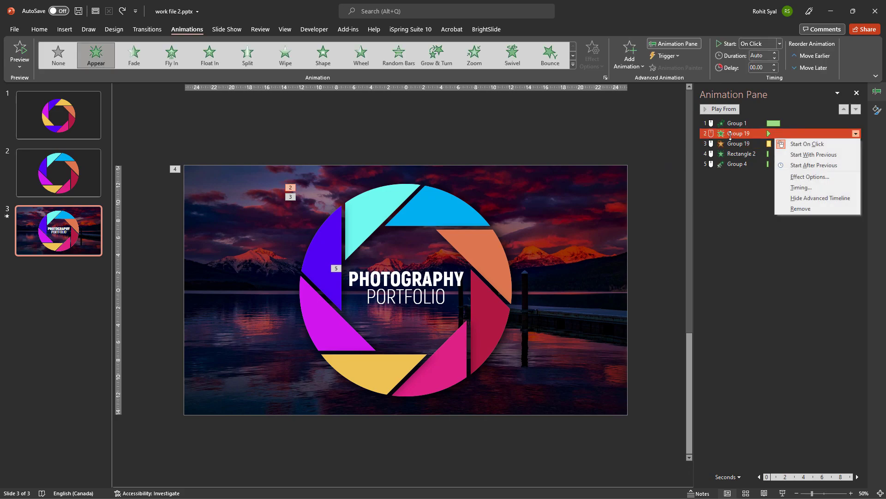
pyautogui.click(804, 165)
pyautogui.click(735, 143)
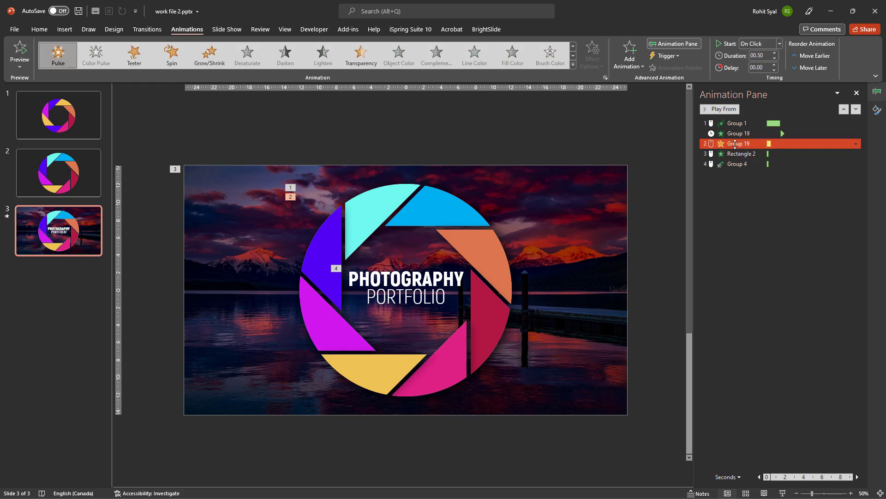
pyautogui.click(856, 144)
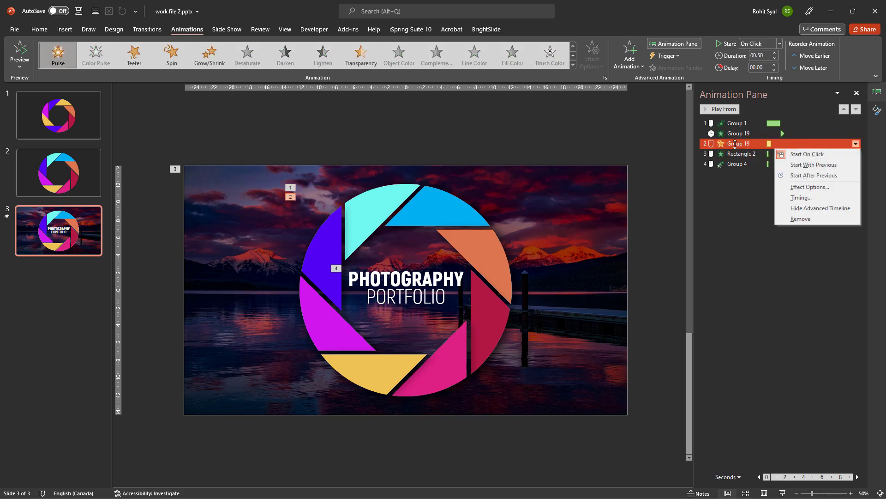
pyautogui.click(805, 165)
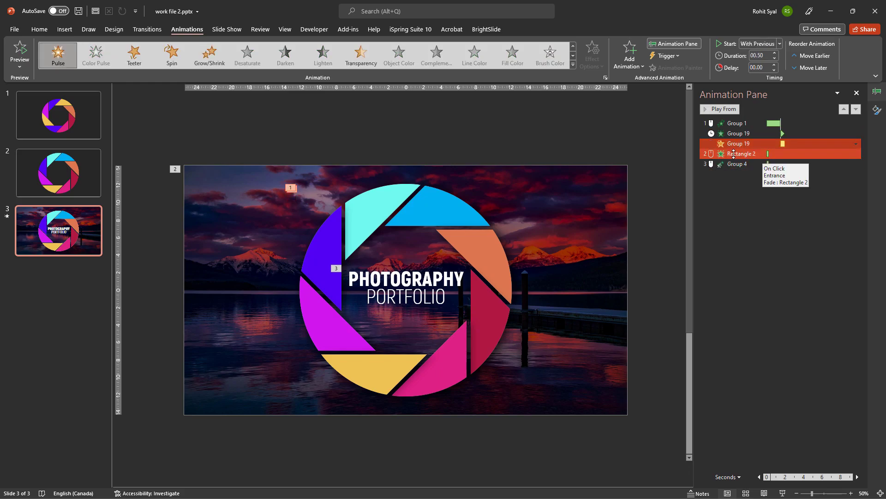
# - Set the background picture's Fade and the title group's Fly In to Start With Previous
pyautogui.click(734, 154)
pyautogui.click(856, 154)
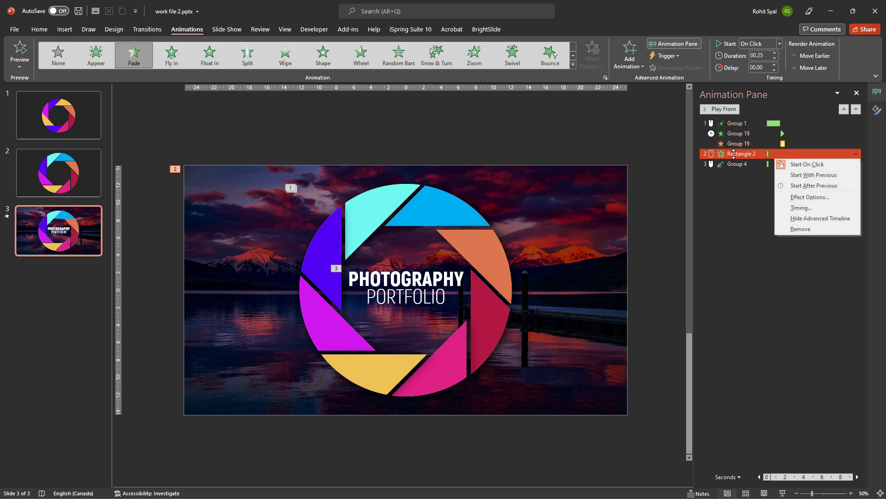
pyautogui.click(789, 175)
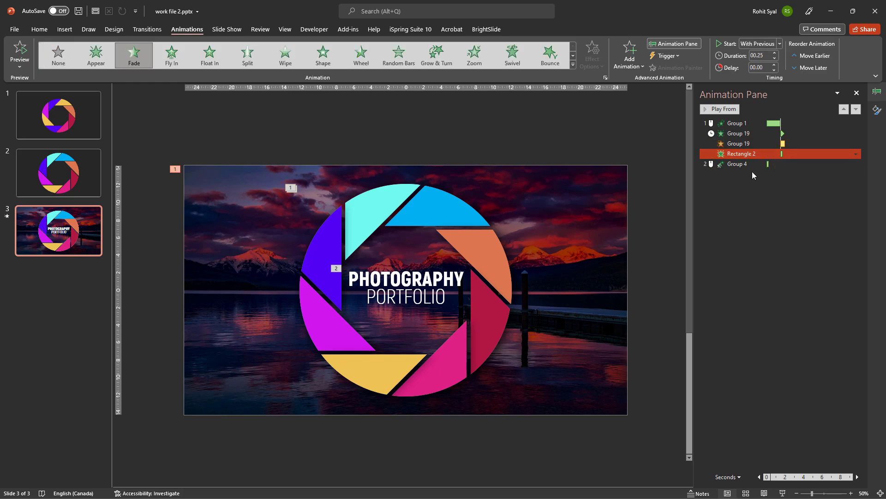
pyautogui.click(737, 165)
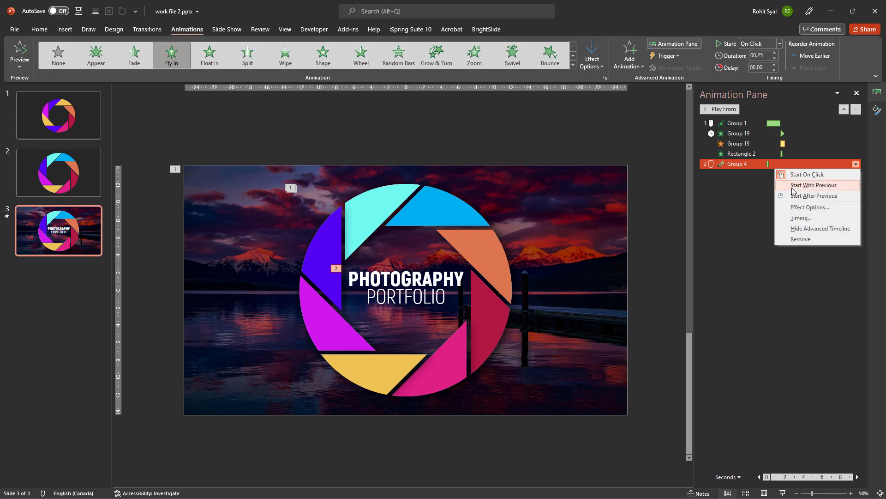
pyautogui.click(773, 205)
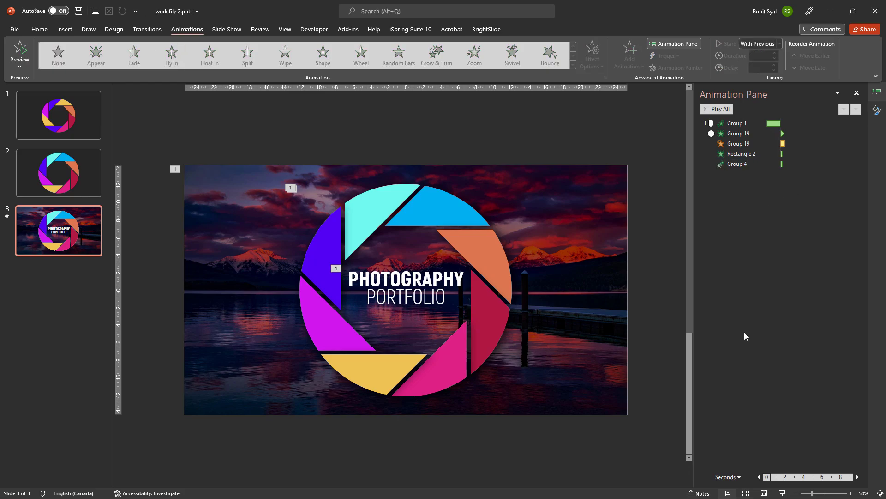
# - Play the slide show to check the animations and exit it
pyautogui.click(784, 493)
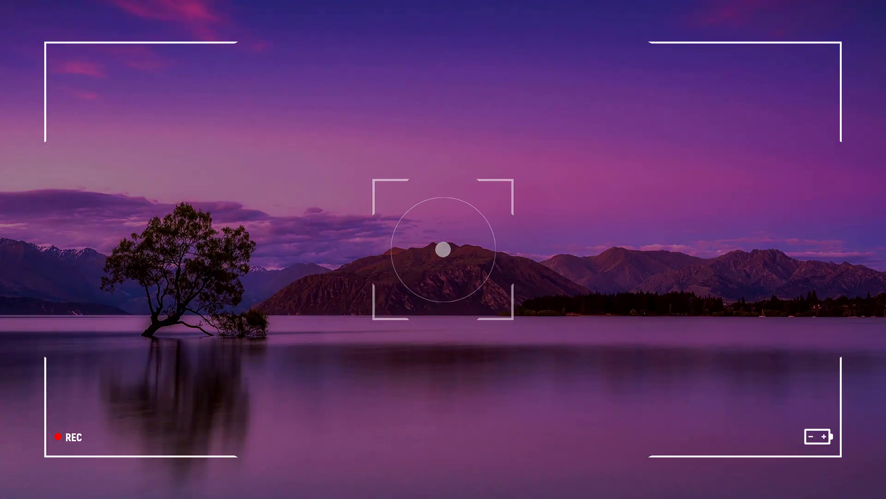
pyautogui.press('Escape')
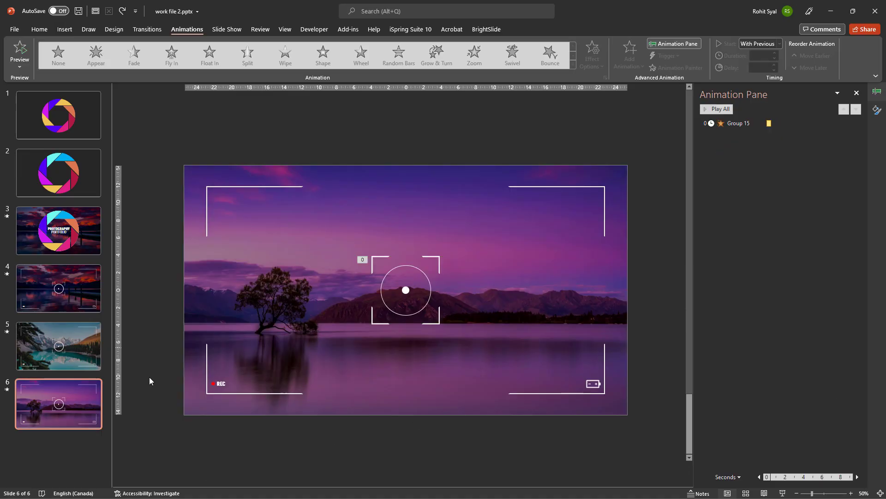
# - Add a new blank slide after slide 6 and narrow the animation list to enlarge the editing area
pyautogui.rightClick(59, 437)
pyautogui.click(76, 405)
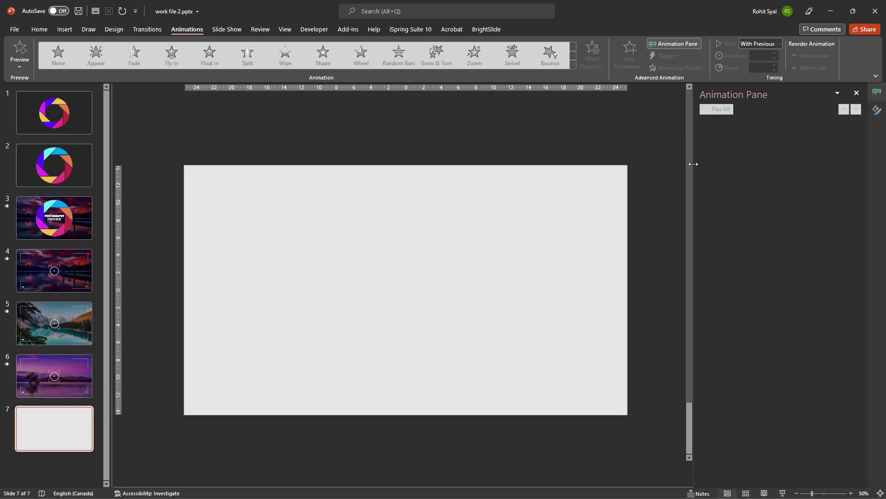
pyautogui.moveTo(693, 164); pyautogui.dragTo(831, 172)
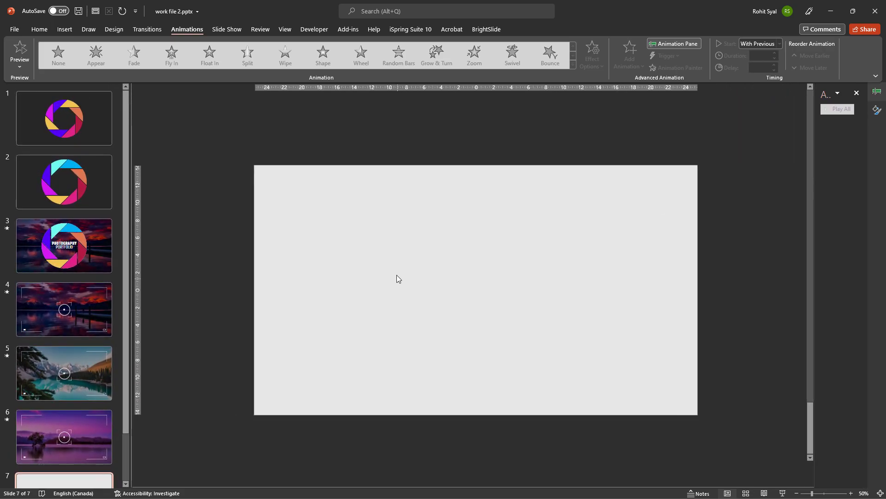
# - Give the blank slide 7 a solid dark grey background fill and finish formatting the background
pyautogui.rightClick(395, 254)
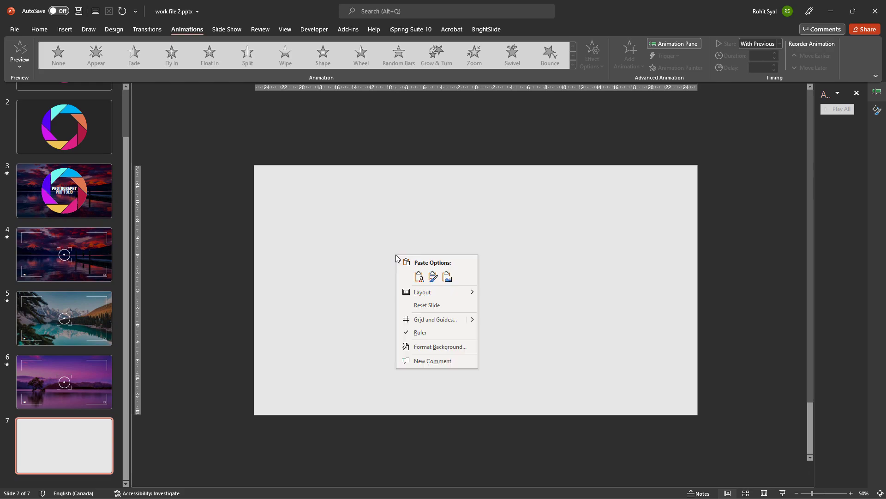
pyautogui.click(432, 347)
pyautogui.click(847, 203)
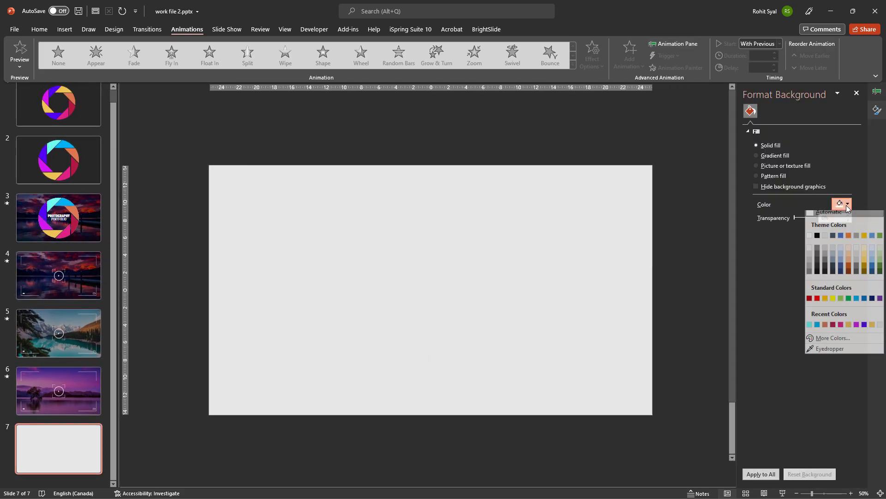
pyautogui.click(820, 272)
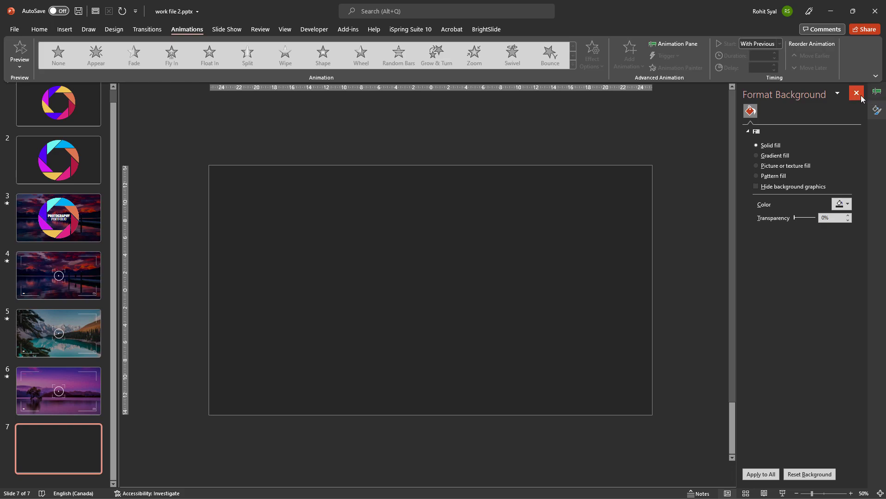
pyautogui.click(856, 93)
# - Draw a half frame about 23 cm square on slide 7 and thin both of its arms to narrow strips
pyautogui.click(69, 376)
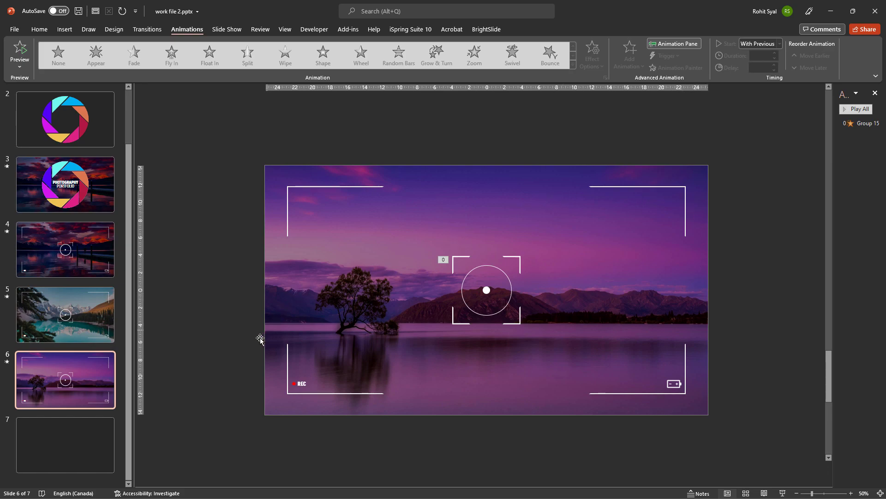
pyautogui.click(107, 439)
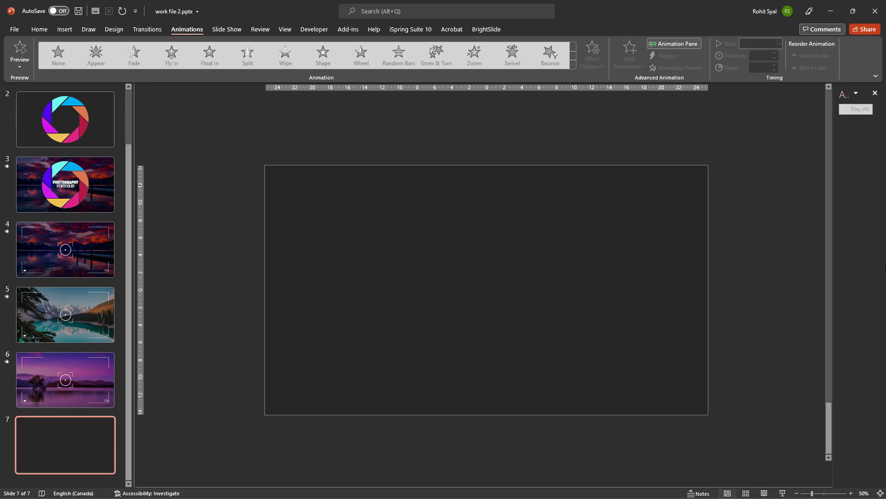
pyautogui.click(39, 30)
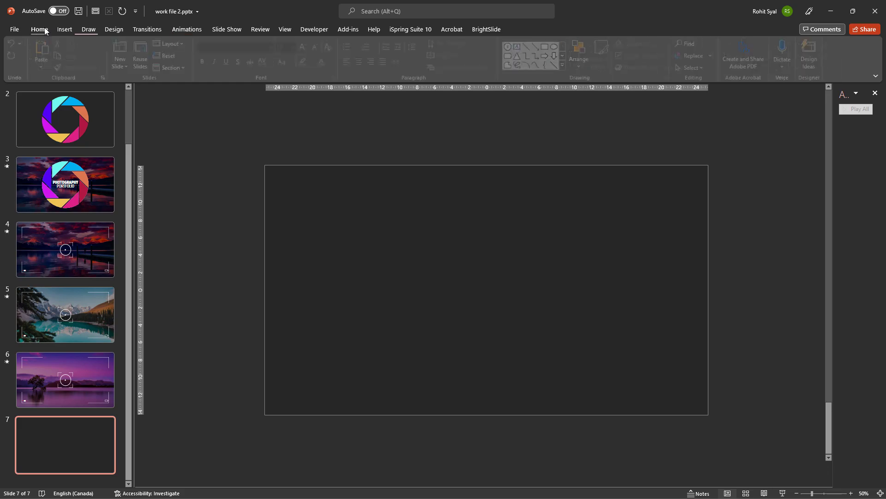
pyautogui.click(566, 65)
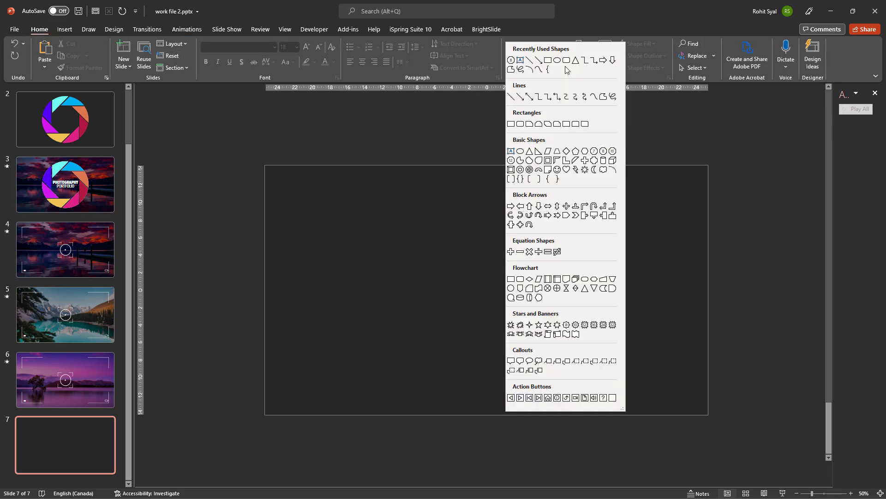
pyautogui.click(556, 160)
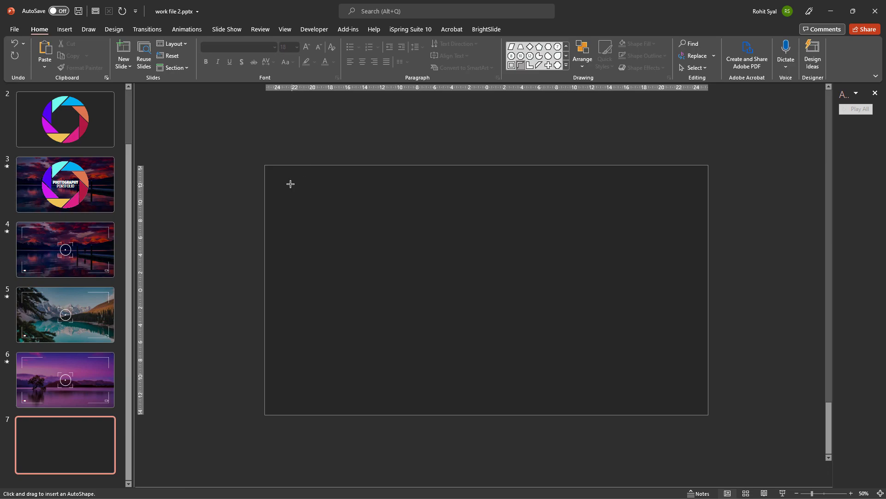
pyautogui.moveTo(290, 183); pyautogui.dragTo(492, 323)
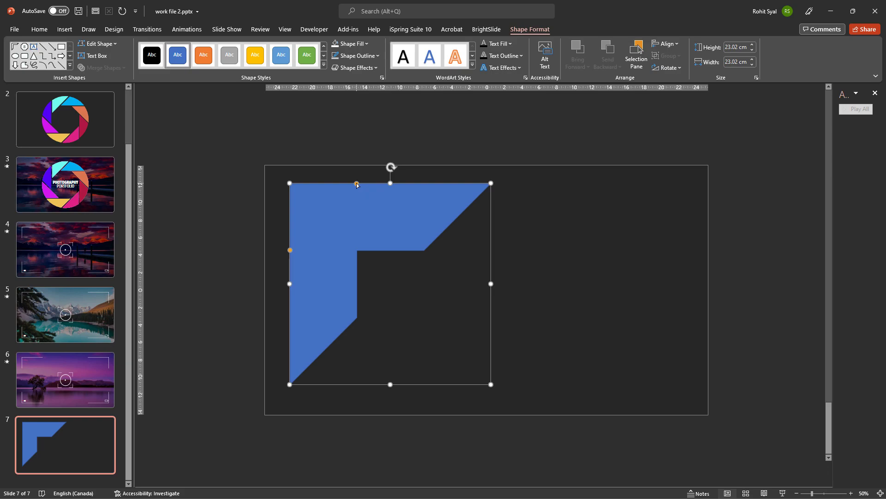
pyautogui.moveTo(356, 183); pyautogui.dragTo(295, 188)
pyautogui.moveTo(291, 251); pyautogui.dragTo(287, 189)
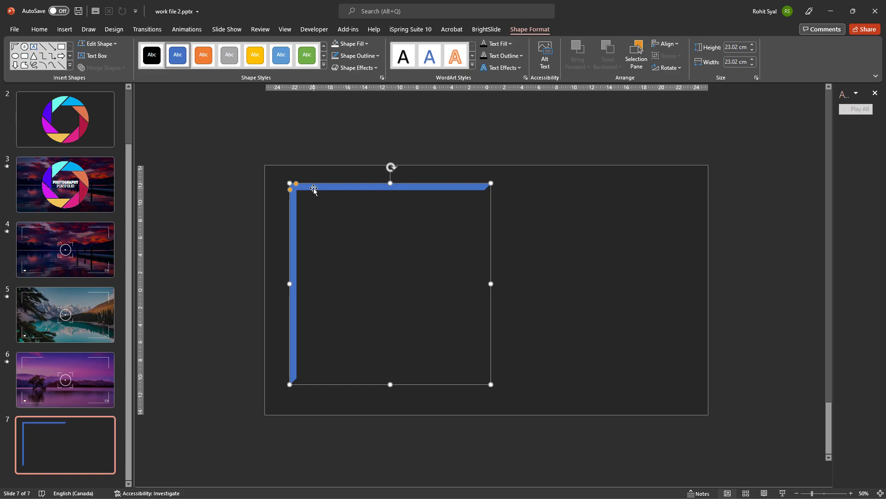
# - Fill the half frame with white and get rid of its blue outline
pyautogui.click(335, 44)
pyautogui.click(352, 45)
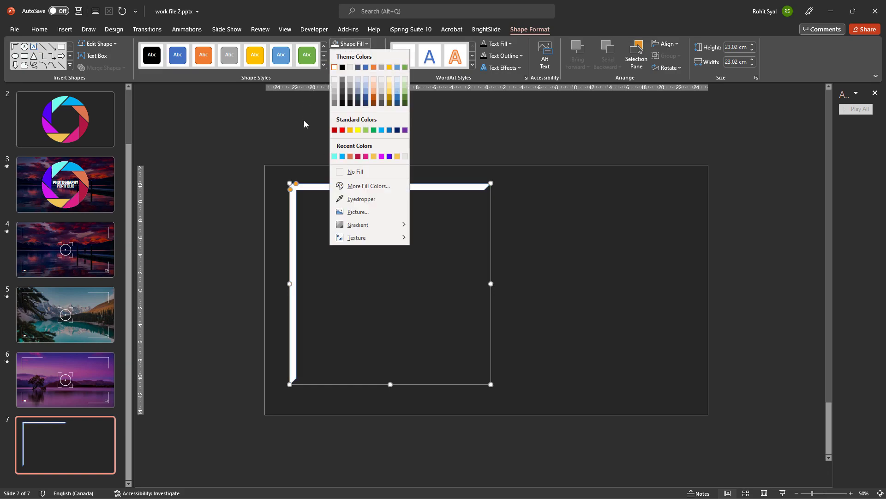
pyautogui.click(304, 123)
pyautogui.click(335, 56)
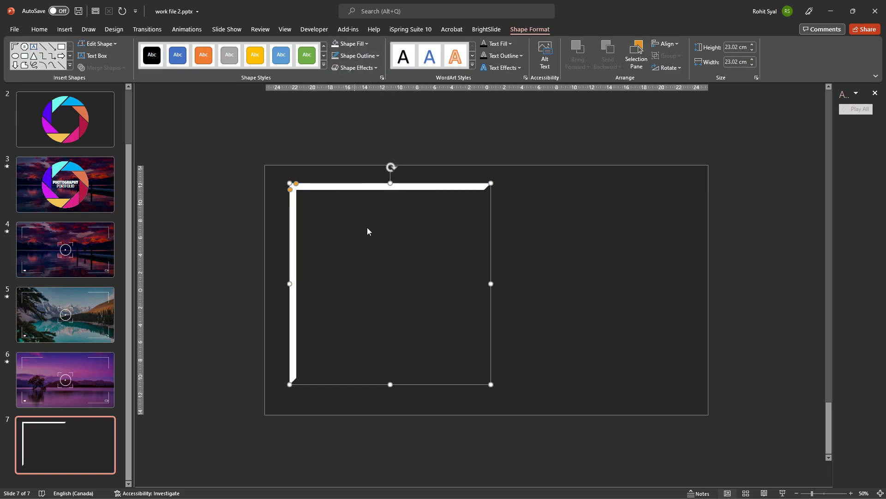
# - Resize the half frame to about 5.8 cm high and 10.8 cm wide and place it near the slide's upper-left corner
pyautogui.moveTo(491, 385); pyautogui.dragTo(340, 234)
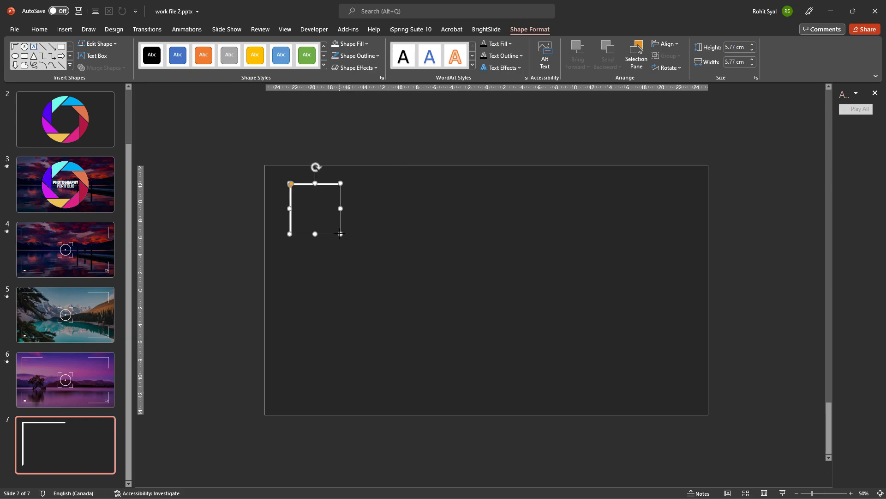
pyautogui.click(345, 207)
pyautogui.moveTo(374, 207); pyautogui.dragTo(384, 207)
pyautogui.moveTo(323, 234)
pyautogui.mouseDown()
pyautogui.moveTo(310, 231)
pyautogui.moveTo(321, 236)
pyautogui.mouseUp()
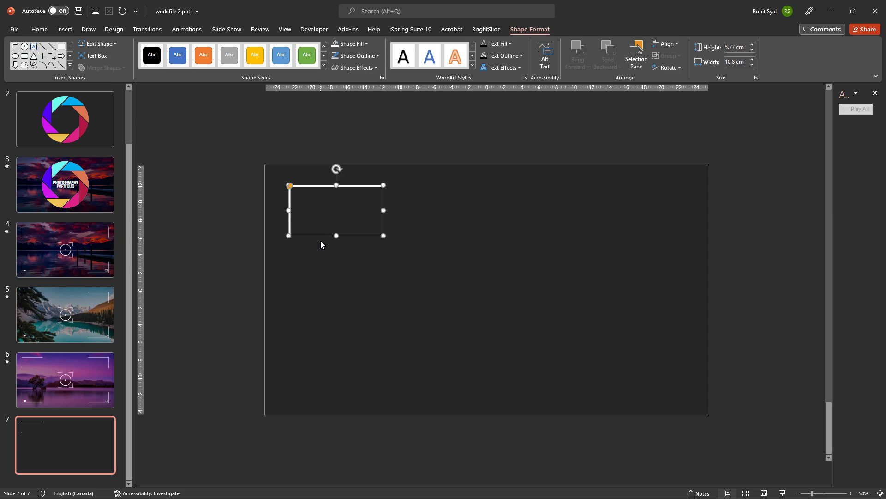
# - Duplicate the corner bracket, flip the copy horizontally and align it symmetrically near the slide's upper-right corner
pyautogui.moveTo(321, 242); pyautogui.dragTo(467, 239)
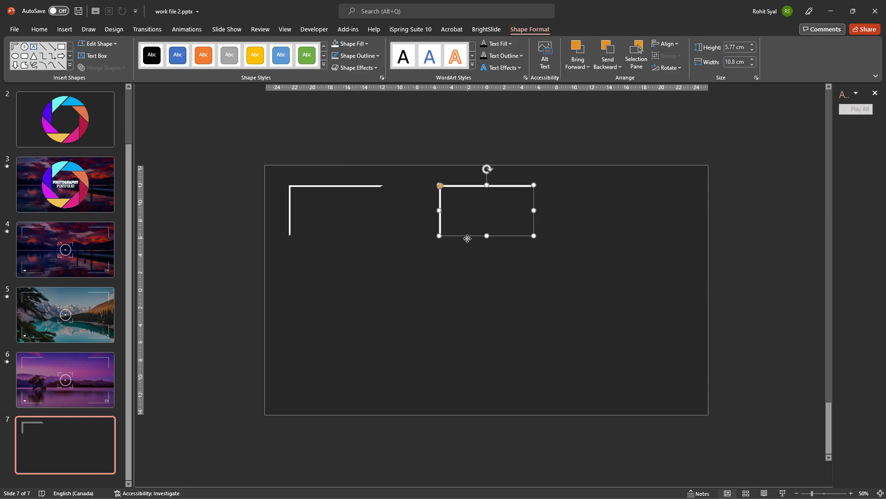
pyautogui.click(668, 67)
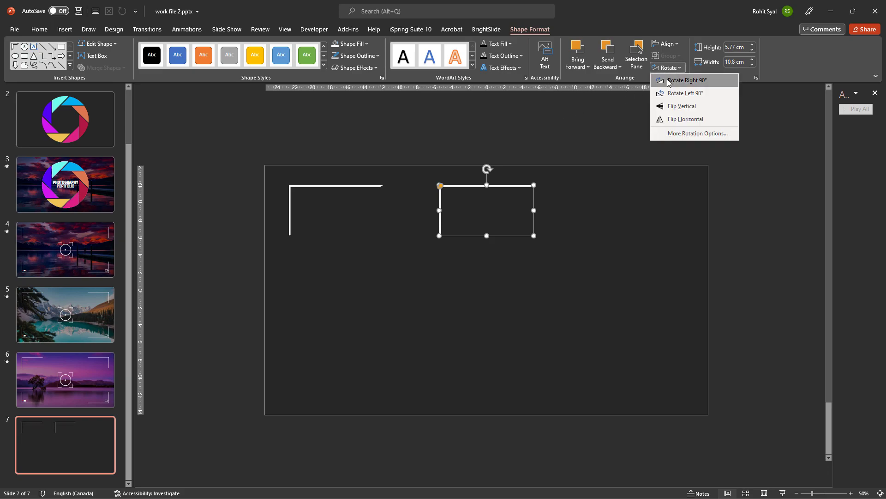
pyautogui.click(676, 119)
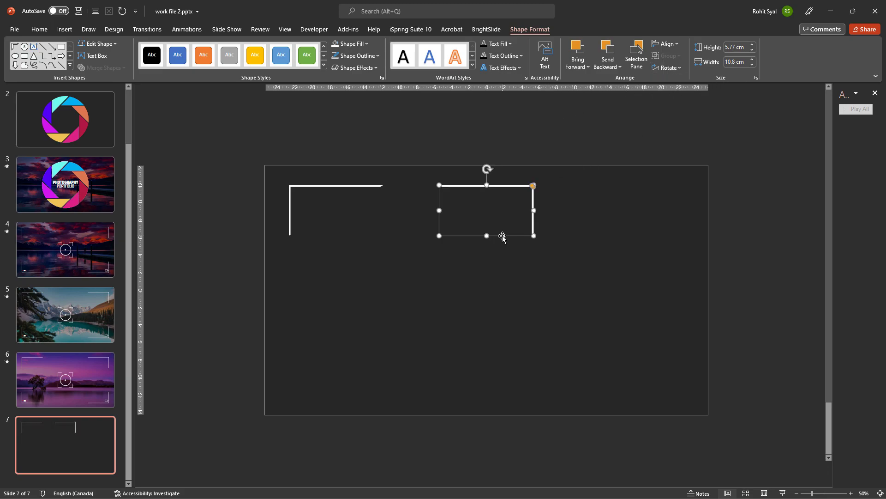
pyautogui.moveTo(503, 236); pyautogui.dragTo(652, 233)
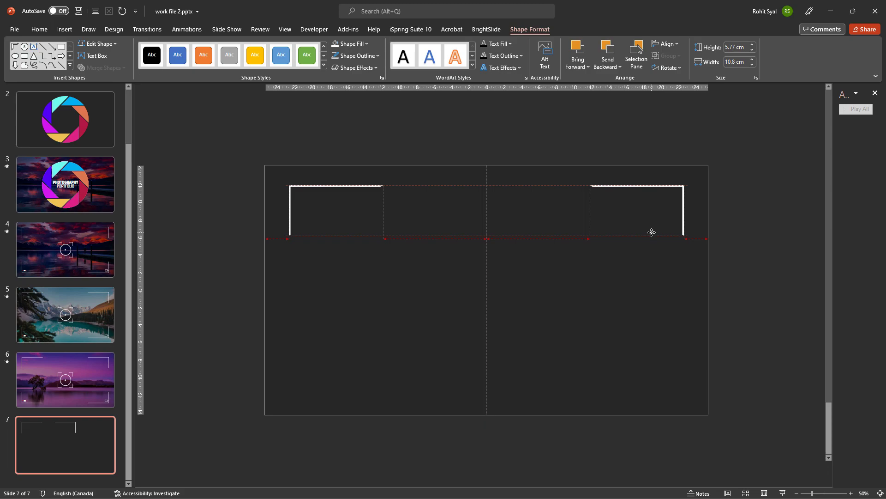
pyautogui.moveTo(651, 233); pyautogui.dragTo(652, 232)
pyautogui.click(535, 240)
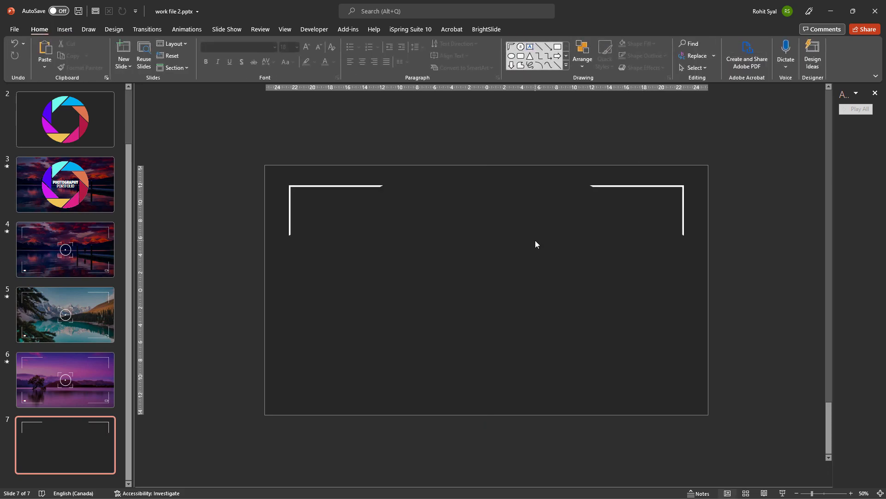
# - Duplicate both upper brackets, flip the copies vertically and place them near the slide's two lower corners
pyautogui.moveTo(234, 139); pyautogui.dragTo(780, 278)
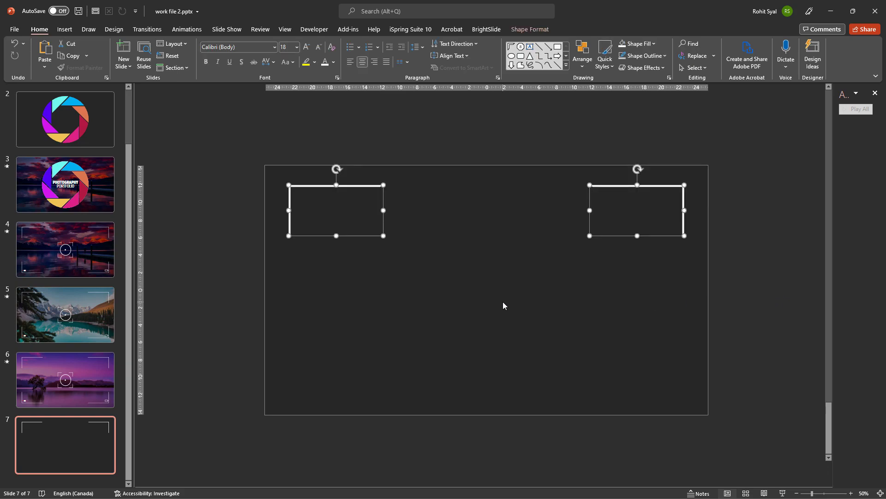
pyautogui.hotkey('ctrl', 'c')
pyautogui.hotkey('ctrl', 'v')
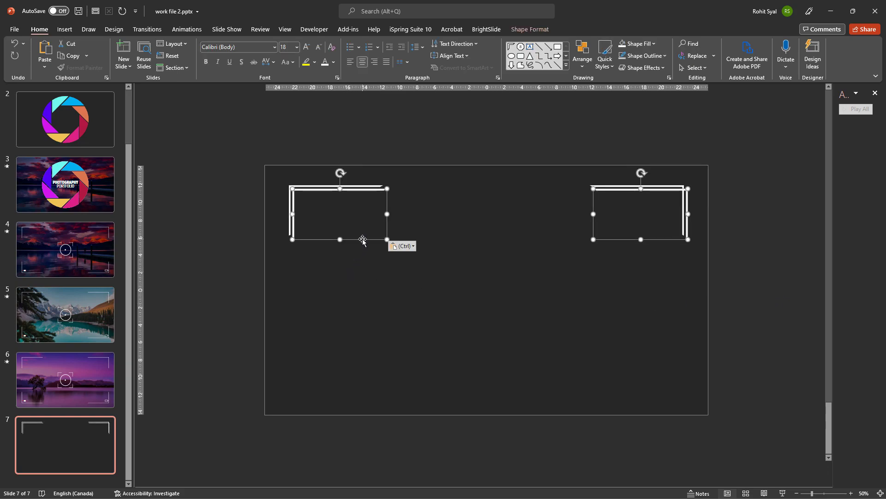
pyautogui.moveTo(362, 240); pyautogui.dragTo(360, 290)
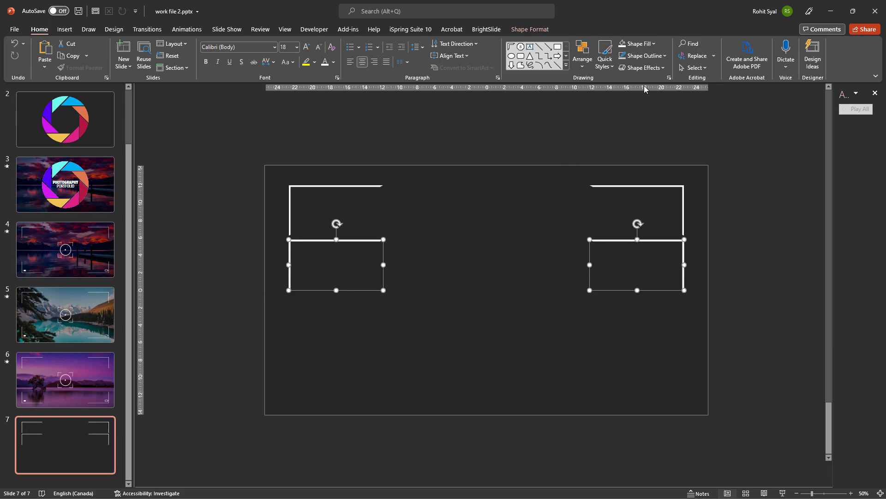
pyautogui.click(583, 60)
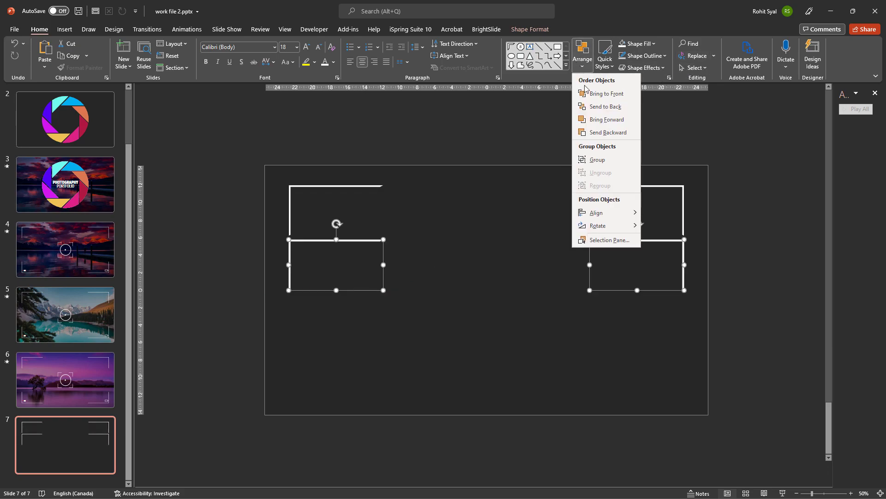
pyautogui.moveTo(600, 225)
pyautogui.click(656, 252)
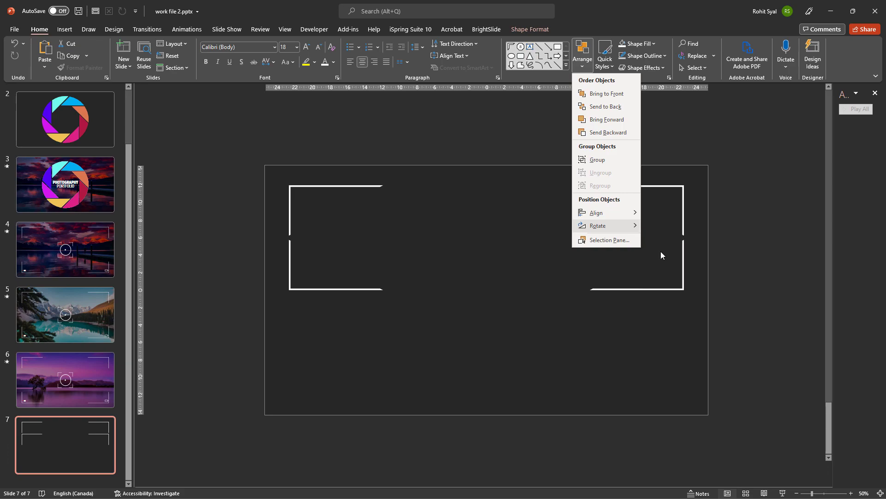
pyautogui.moveTo(349, 293); pyautogui.dragTo(361, 398)
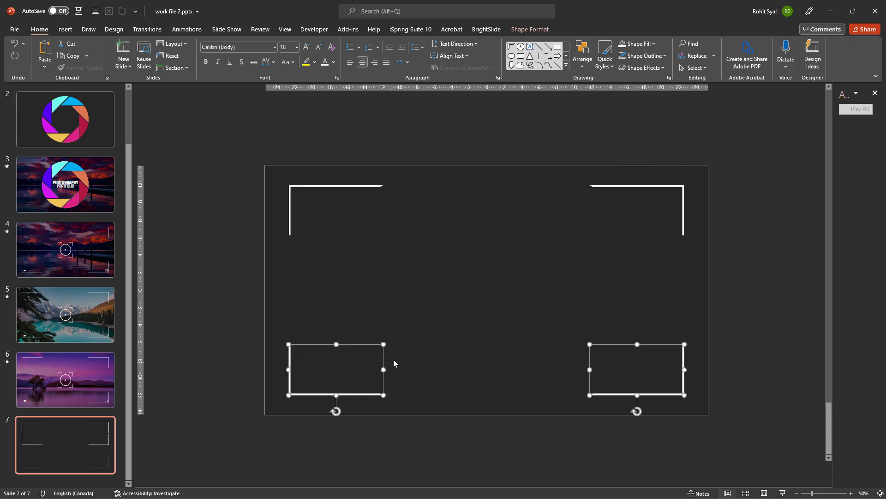
pyautogui.click(425, 352)
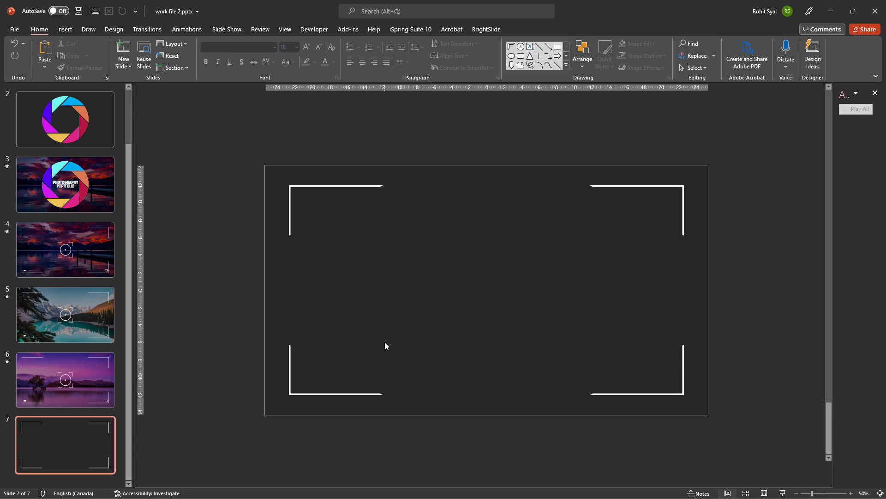
# - Copy the upper-left bracket to the middle of the slide and narrow the copy to about 6.8 cm wide
pyautogui.click(336, 186)
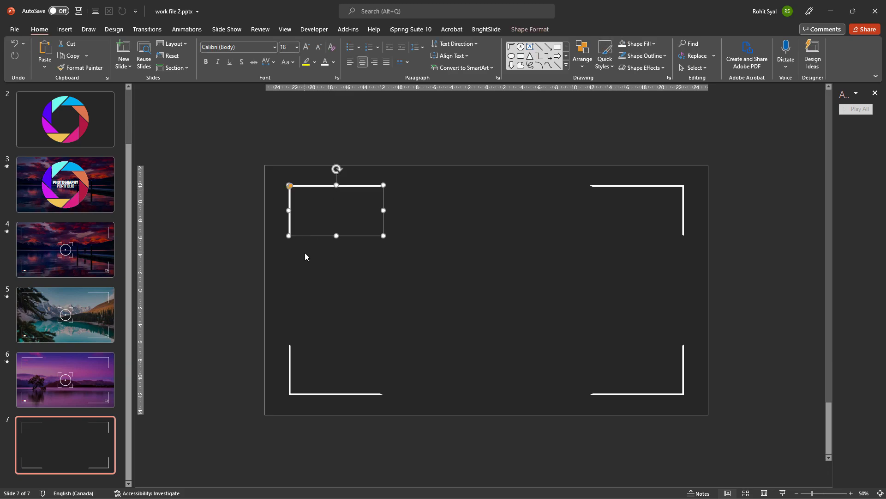
pyautogui.hotkey('ctrl', 'c')
pyautogui.hotkey('ctrl', 'v')
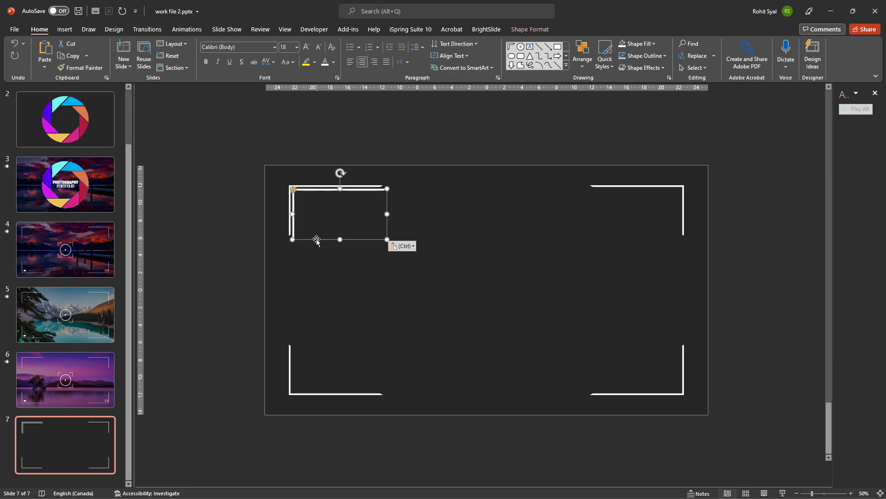
pyautogui.moveTo(316, 239); pyautogui.dragTo(447, 299)
pyautogui.moveTo(519, 274); pyautogui.dragTo(482, 273)
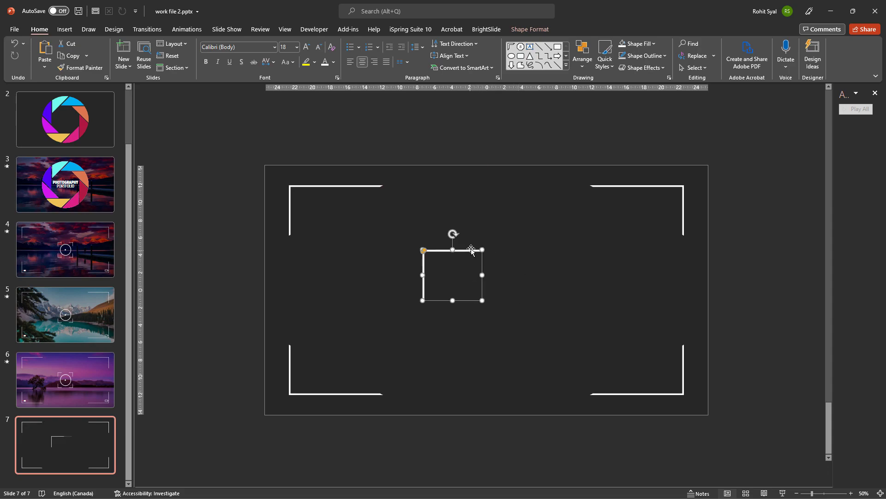
# - Set the central bracket's height and width to 5 cm and shift it slightly up and to the left
pyautogui.click(526, 29)
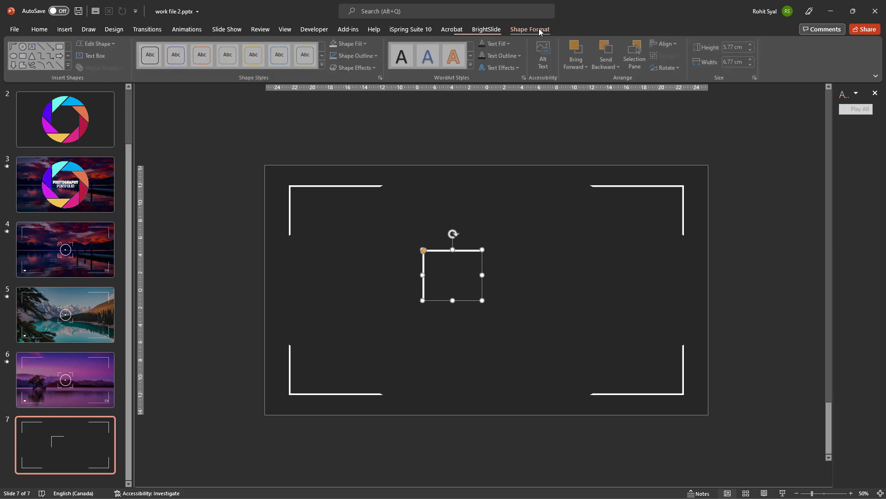
pyautogui.click(733, 49)
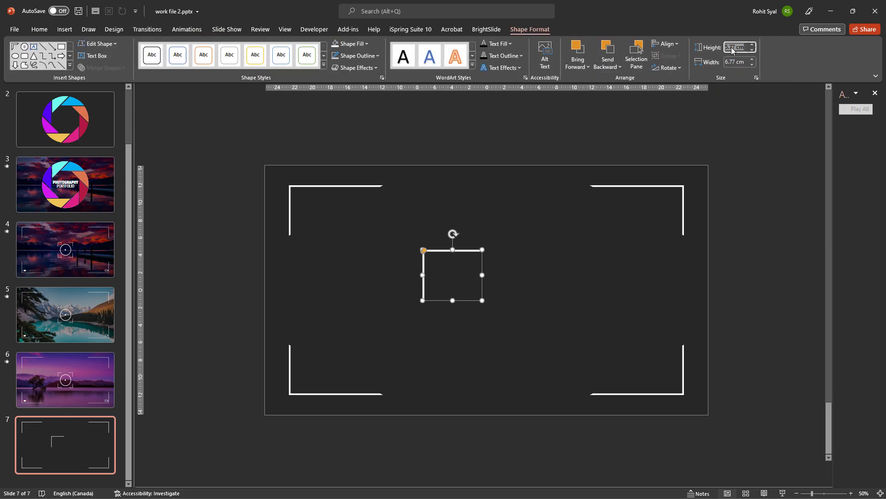
pyautogui.write('5')
pyautogui.press('Tab')
pyautogui.write('5')
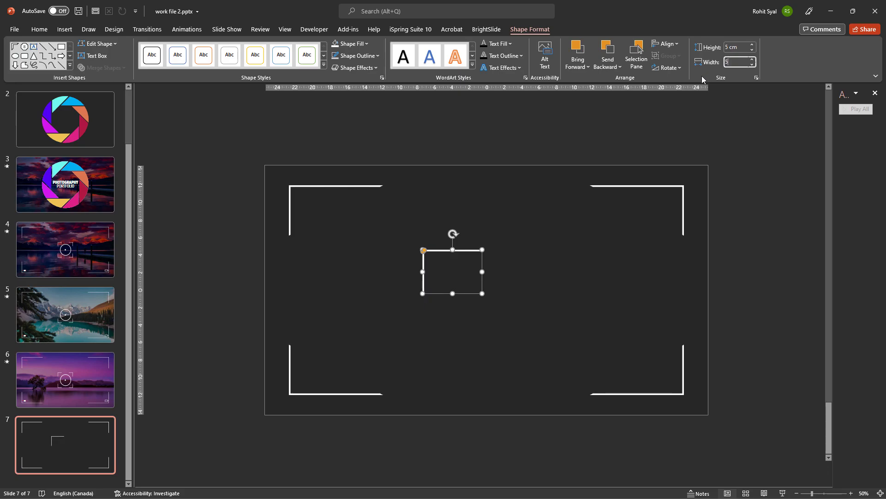
pyautogui.click(591, 133)
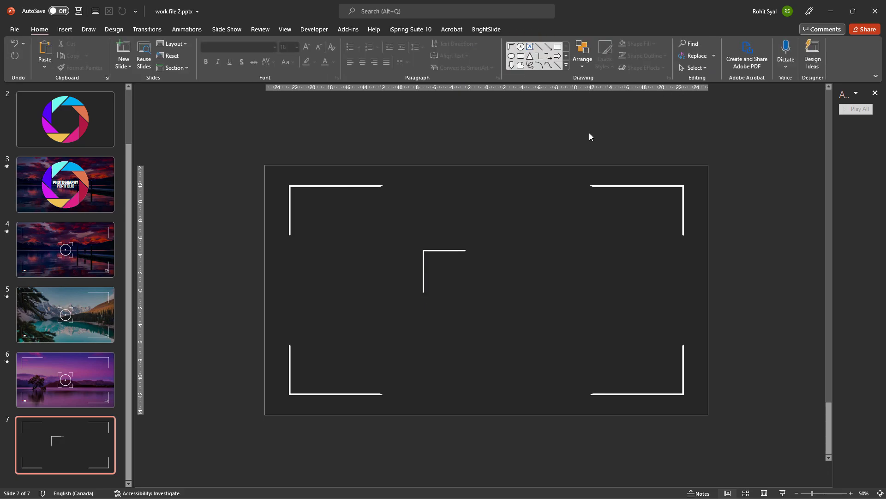
pyautogui.click(451, 249)
pyautogui.moveTo(465, 263); pyautogui.dragTo(460, 260)
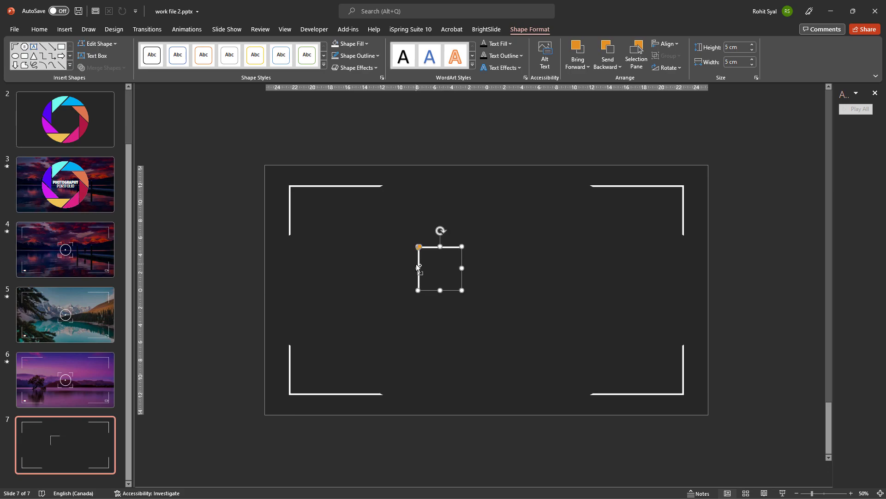
# - Duplicate the central bracket, flip the copy horizontally and place it level with the original on its right
pyautogui.click(441, 288)
pyautogui.hotkey('ctrl', 'v')
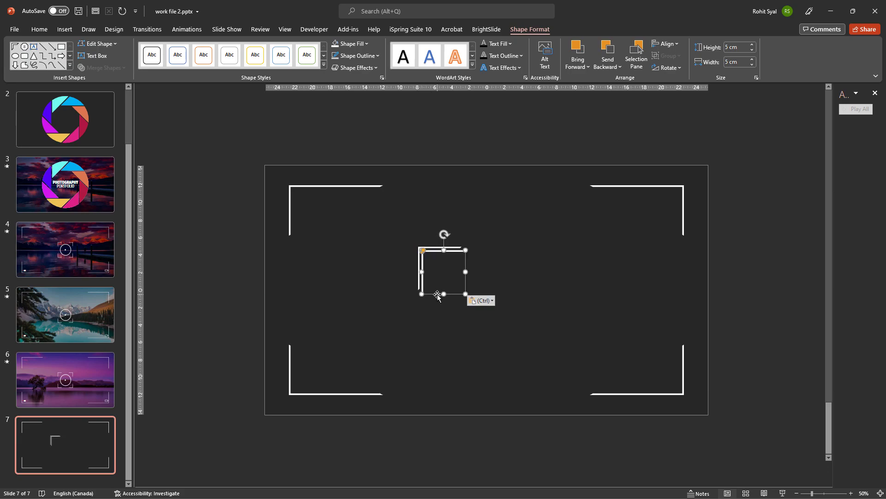
pyautogui.moveTo(438, 292); pyautogui.dragTo(481, 290)
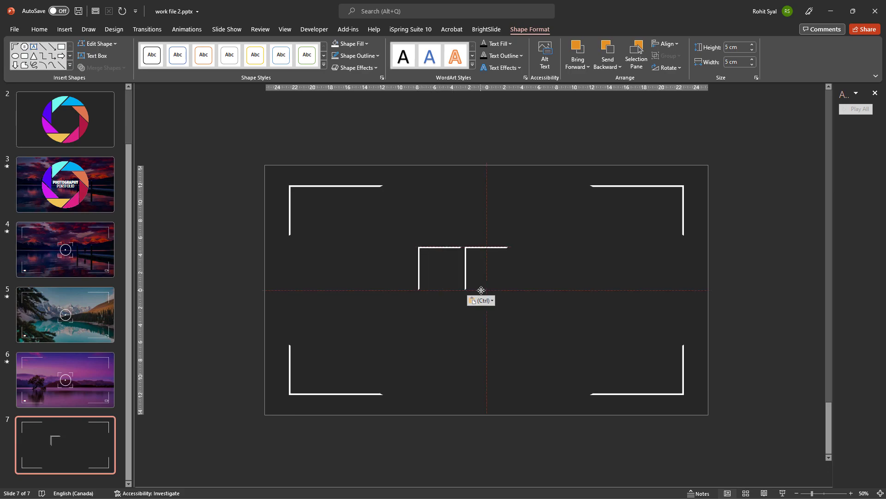
pyautogui.click(667, 68)
pyautogui.click(676, 121)
pyautogui.moveTo(494, 295); pyautogui.dragTo(512, 293)
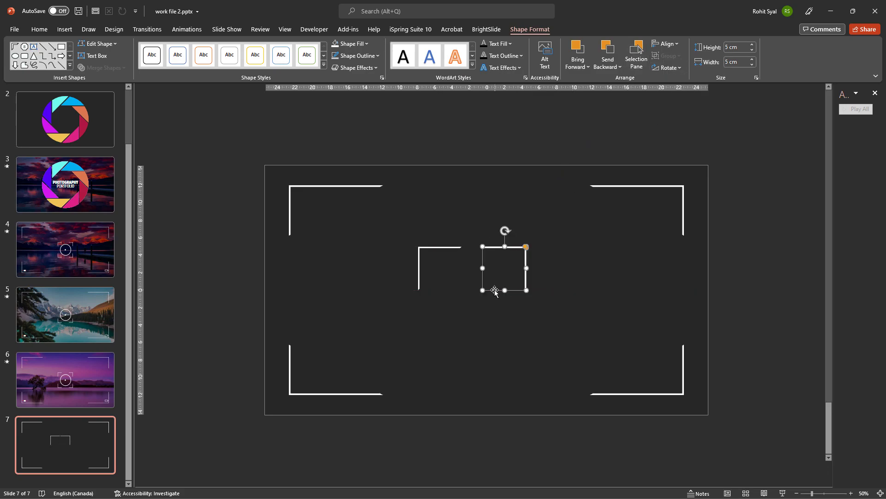
# - Duplicate the two central brackets, flip the copies vertically and place them below to form a four-cornered frame
pyautogui.click(400, 237)
pyautogui.moveTo(400, 237); pyautogui.dragTo(572, 323)
pyautogui.hotkey('ctrl', 'c')
pyautogui.hotkey('ctrl', 'v')
pyautogui.moveTo(443, 288); pyautogui.dragTo(455, 350)
pyautogui.click(583, 69)
pyautogui.click(665, 256)
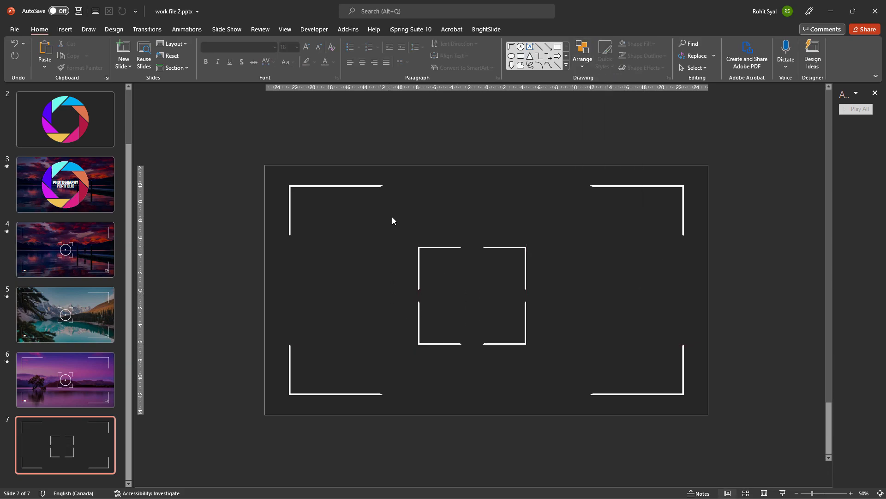
# - Group the four central brackets and scale the group down around its centre
pyautogui.moveTo(392, 217); pyautogui.dragTo(583, 368)
pyautogui.hotkey('ctrl', 'g')
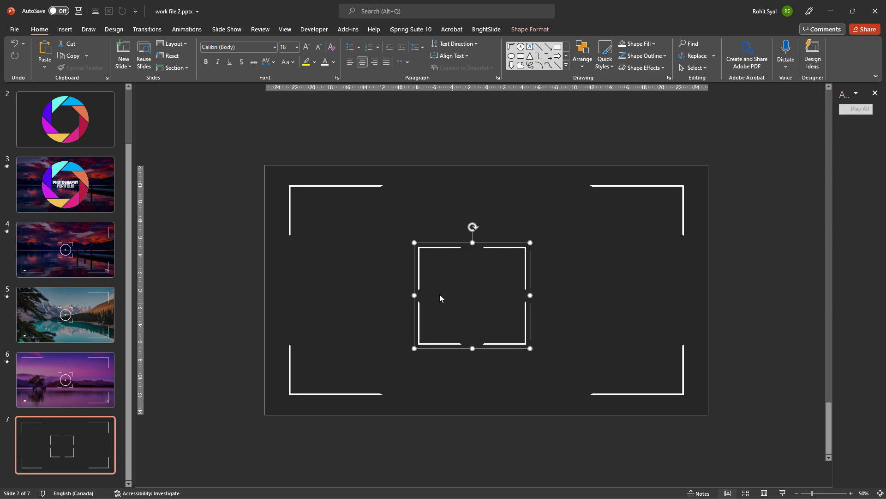
pyautogui.moveTo(414, 243); pyautogui.dragTo(428, 256)
pyautogui.click(452, 339)
pyautogui.click(454, 331)
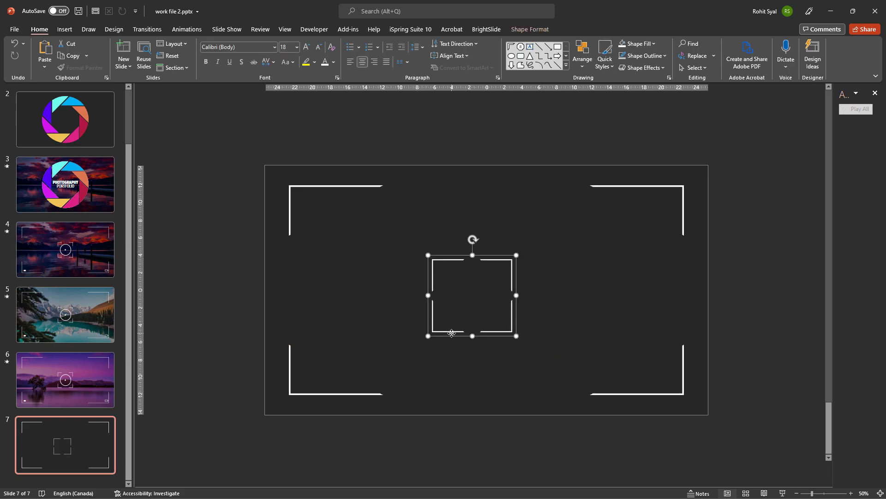
# - Ungroup the central brackets and nudge the lower pair down, the upper pair up and the right pair outward to widen the gaps
pyautogui.hotkey('ctrl', 'shift', 'g')
pyautogui.click(397, 295)
pyautogui.moveTo(397, 296); pyautogui.dragTo(573, 347)
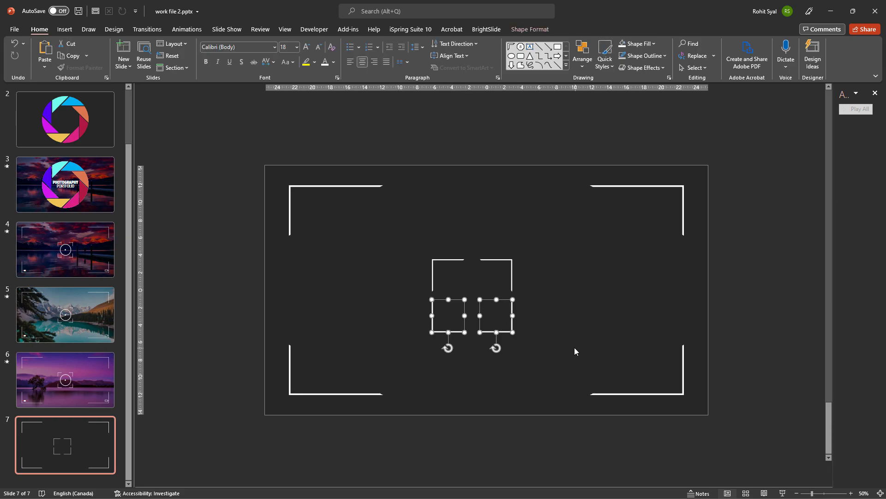
pyautogui.click(572, 346)
pyautogui.moveTo(375, 231); pyautogui.dragTo(562, 306)
pyautogui.press('Up')
pyautogui.press('Up')
pyautogui.moveTo(551, 233); pyautogui.dragTo(462, 354)
pyautogui.press('Right')
pyautogui.press('Right')
pyautogui.press('Right')
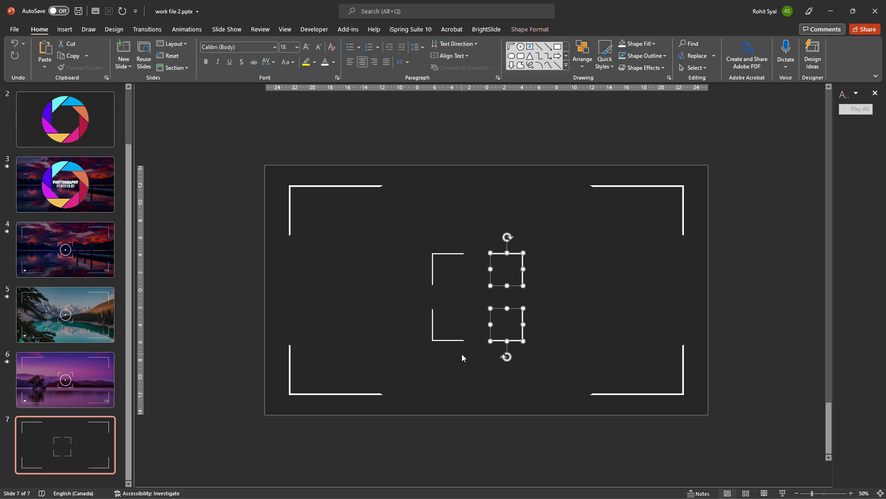
# - Regroup the four central brackets and align the group to the slide's horizontal centre and vertical middle
pyautogui.click(392, 247)
pyautogui.moveTo(391, 234); pyautogui.dragTo(594, 372)
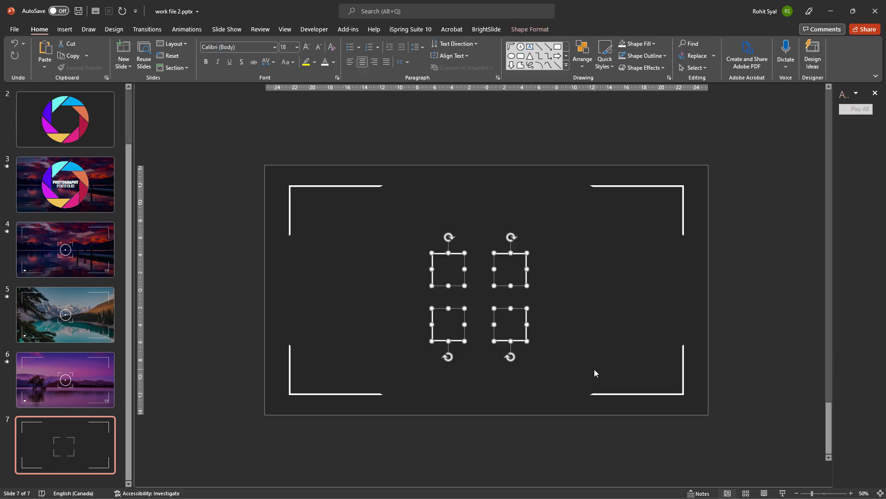
pyautogui.hotkey('ctrl', 'g')
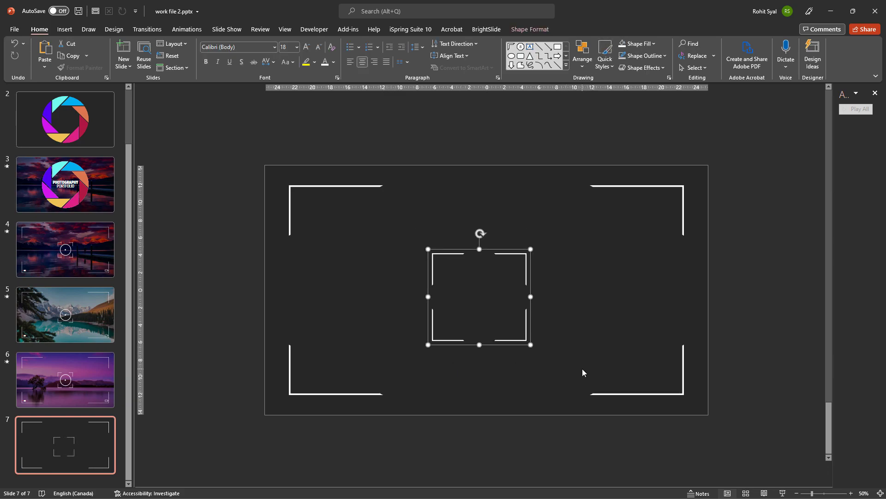
pyautogui.click(583, 56)
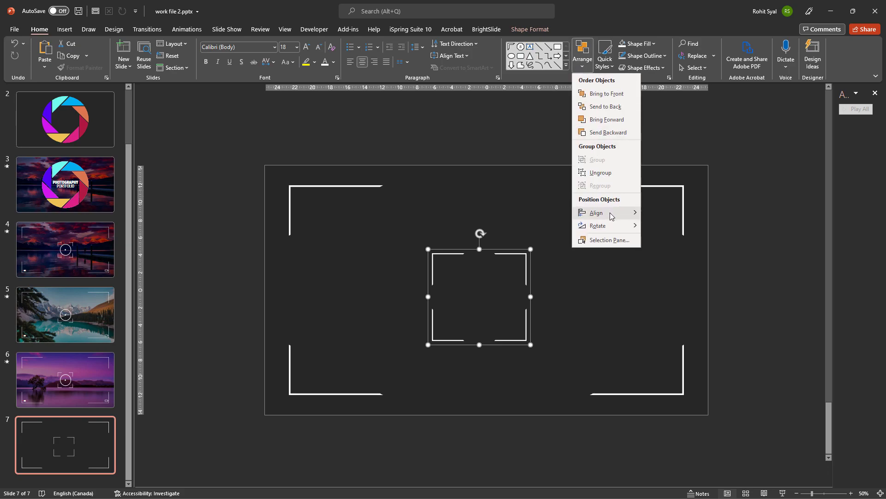
pyautogui.moveTo(626, 213)
pyautogui.click(647, 227)
pyautogui.click(583, 56)
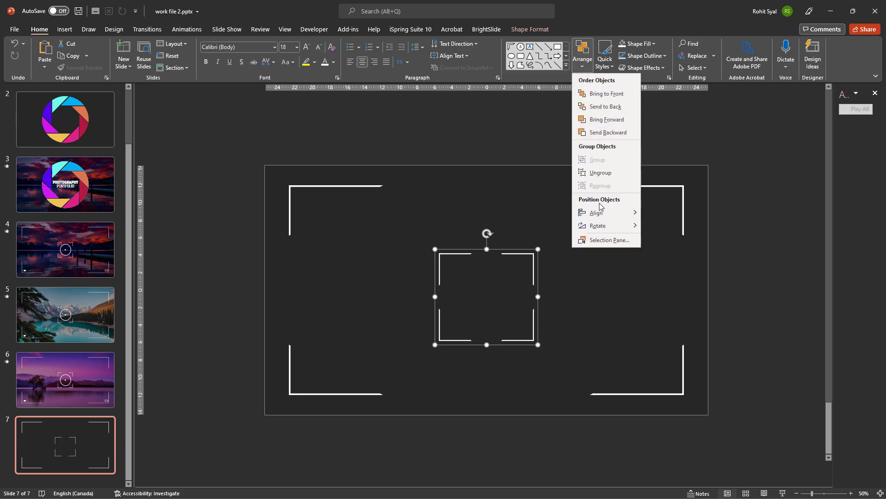
pyautogui.click(680, 267)
pyautogui.click(749, 272)
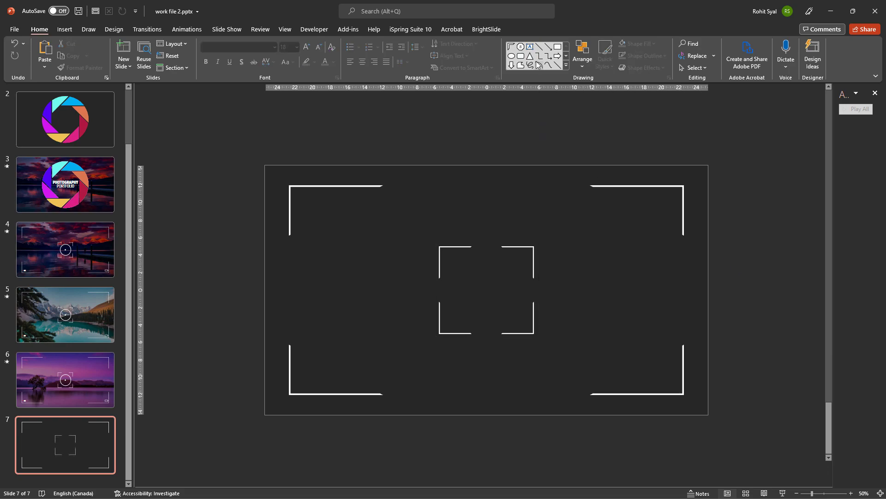
# - Draw a circle about 6.35 cm wide centred inside the central brackets, with a white outline and no fill
pyautogui.click(511, 56)
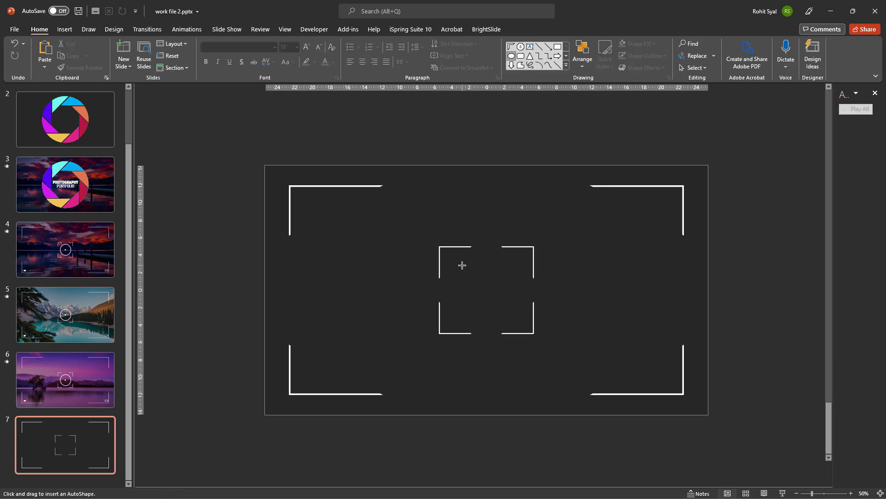
pyautogui.moveTo(462, 265); pyautogui.dragTo(519, 321)
pyautogui.moveTo(490, 295); pyautogui.dragTo(486, 293)
pyautogui.click(354, 55)
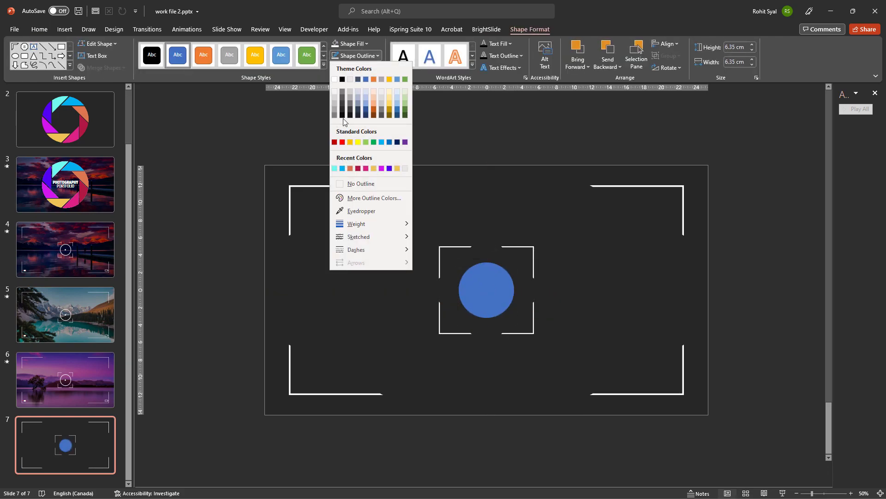
pyautogui.click(334, 79)
pyautogui.click(349, 44)
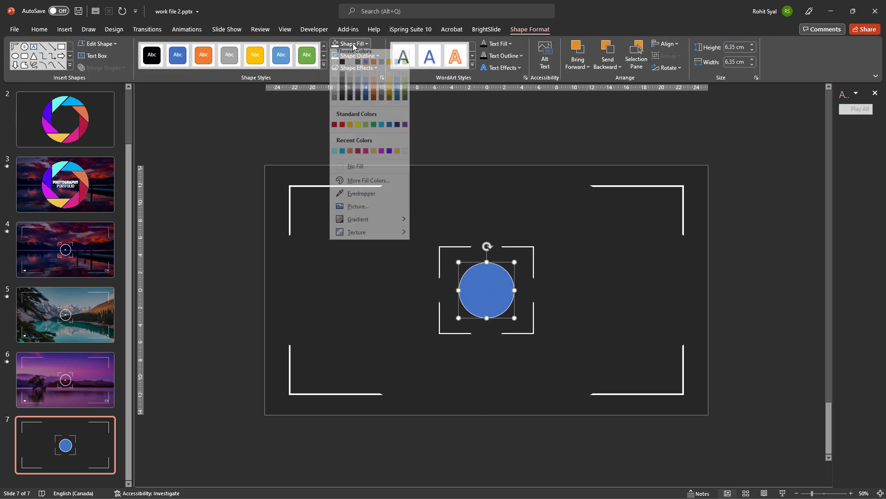
pyautogui.click(358, 173)
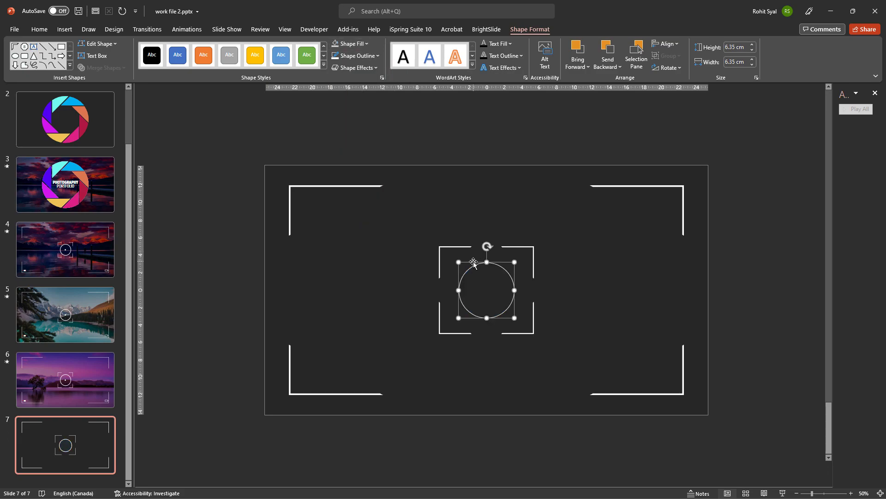
# - Duplicate the circle and turn the copy into a centred, white-filled dot about 1.06 cm wide with no outline
pyautogui.hotkey('ctrl', 'd')
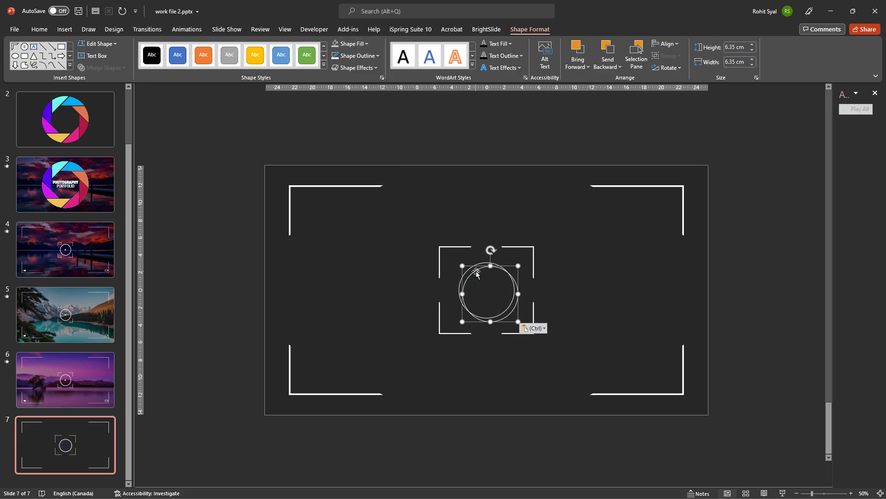
pyautogui.click(347, 59)
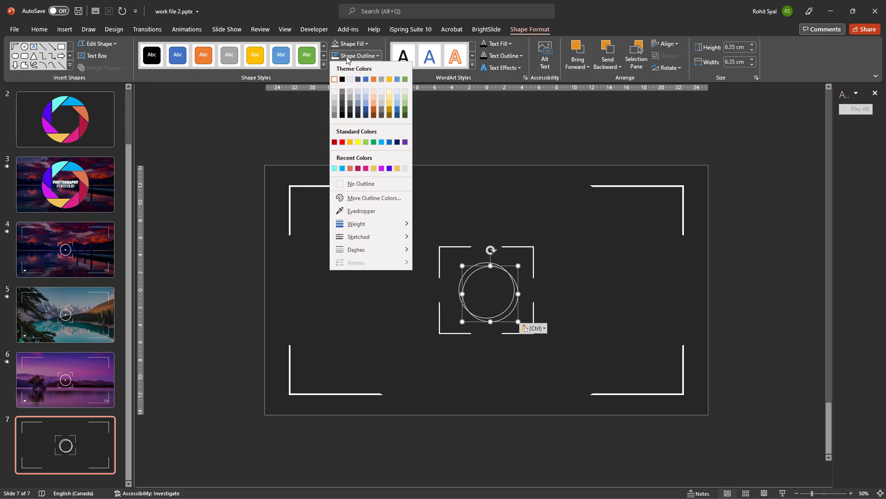
pyautogui.click(356, 184)
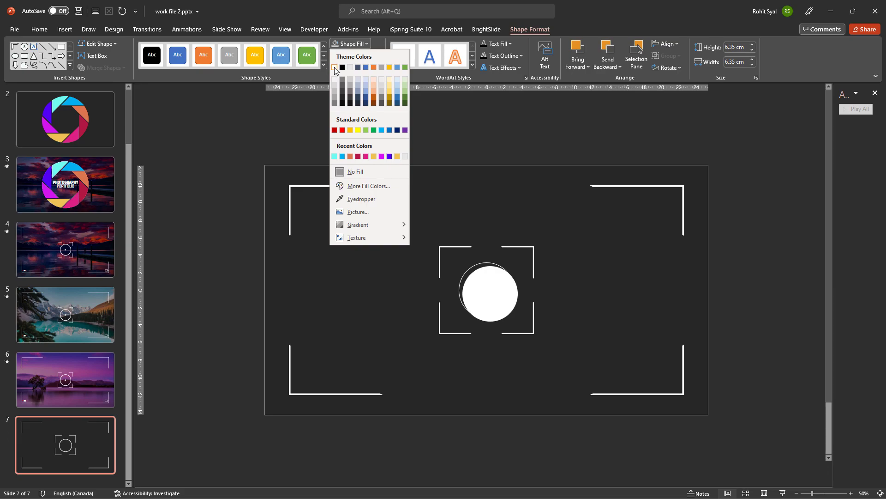
pyautogui.click(334, 68)
pyautogui.moveTo(518, 321); pyautogui.dragTo(487, 290)
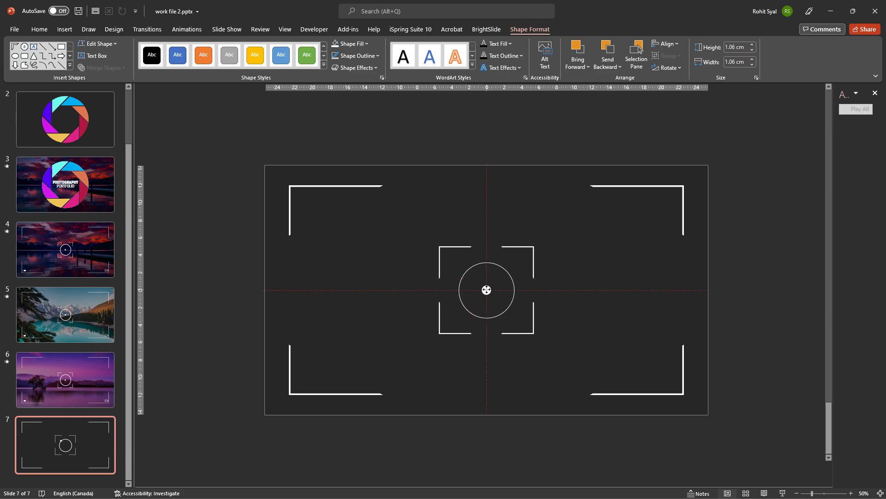
pyautogui.click(405, 283)
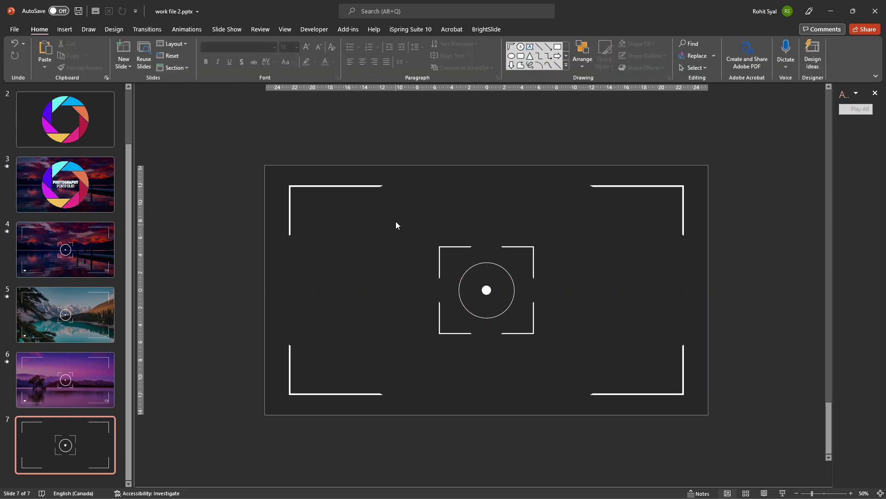
# - Group the central bracket frame, the circle and the dot
pyautogui.moveTo(395, 221); pyautogui.dragTo(588, 367)
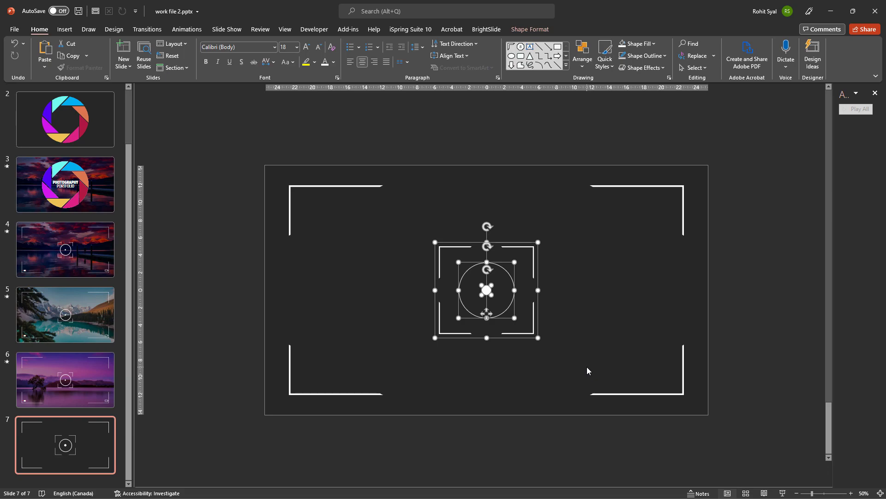
pyautogui.hotkey('ctrl', 'g')
pyautogui.click(550, 375)
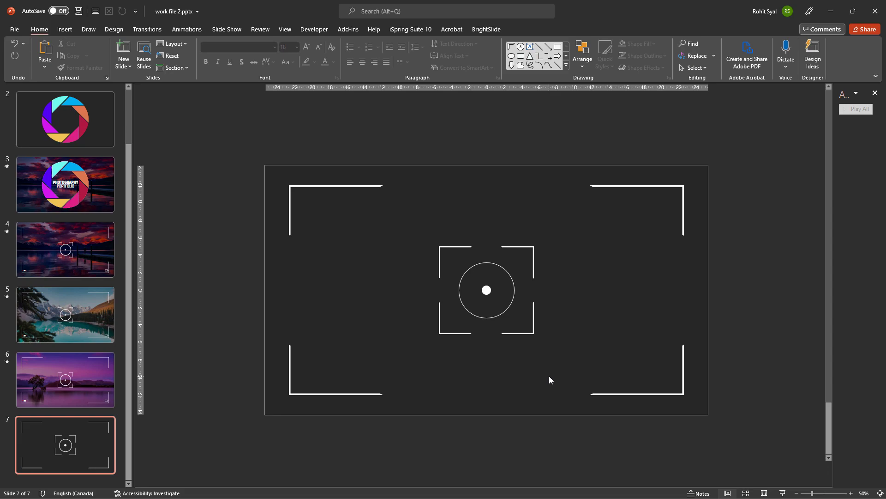
# - Search the icon library for "battery" and insert the bold battery icon with minus and plus signs
pyautogui.click(68, 31)
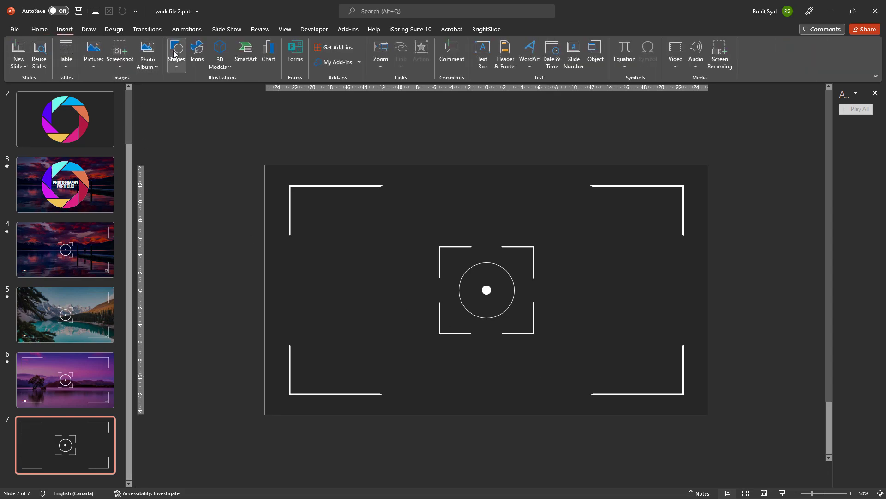
pyautogui.click(197, 52)
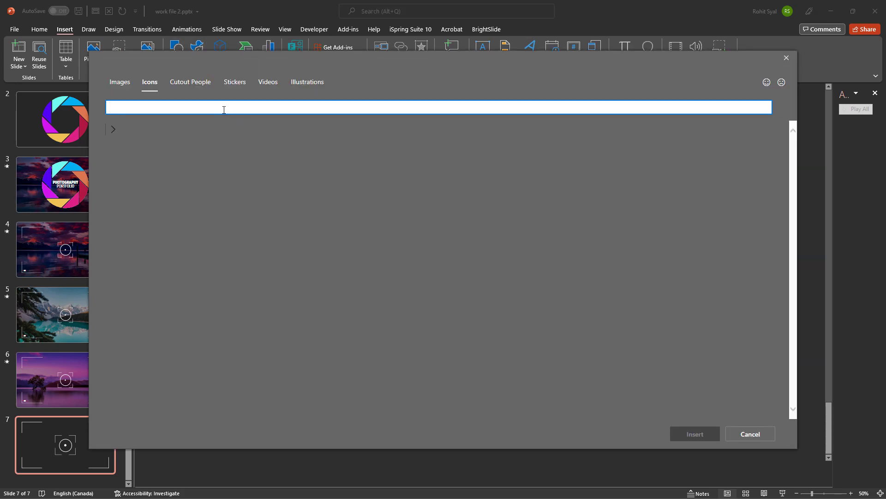
pyautogui.write('battery')
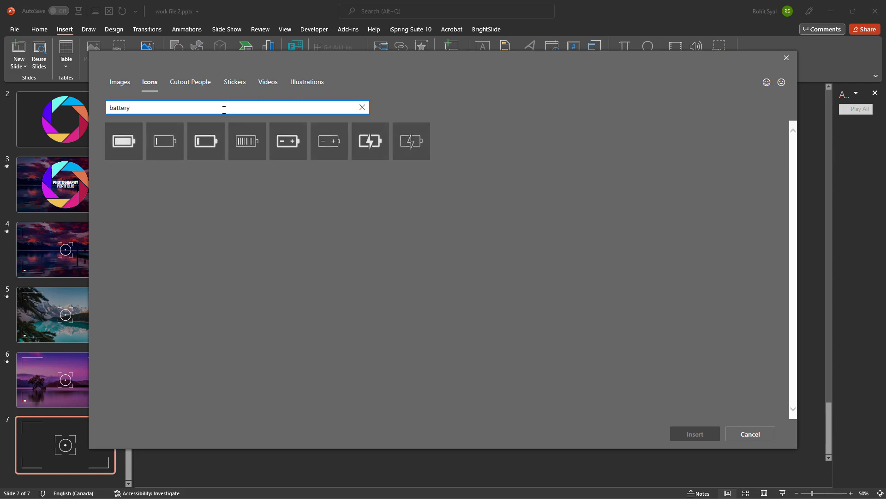
pyautogui.click(283, 147)
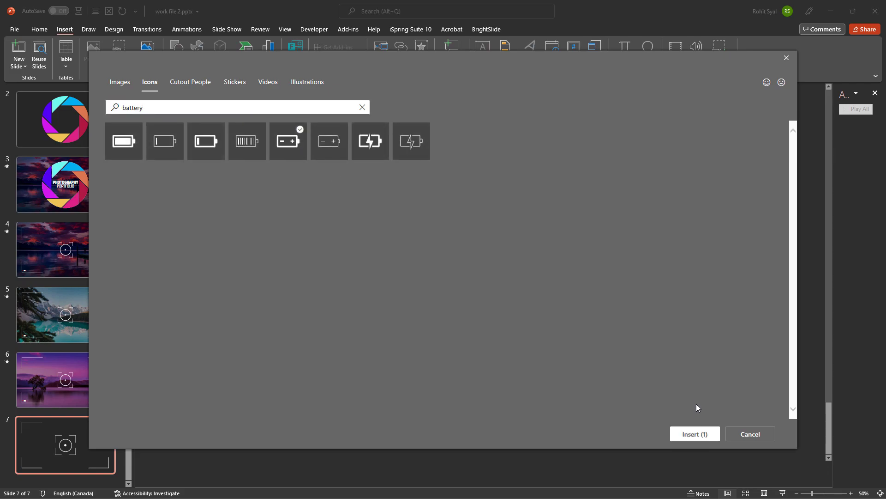
pyautogui.click(687, 437)
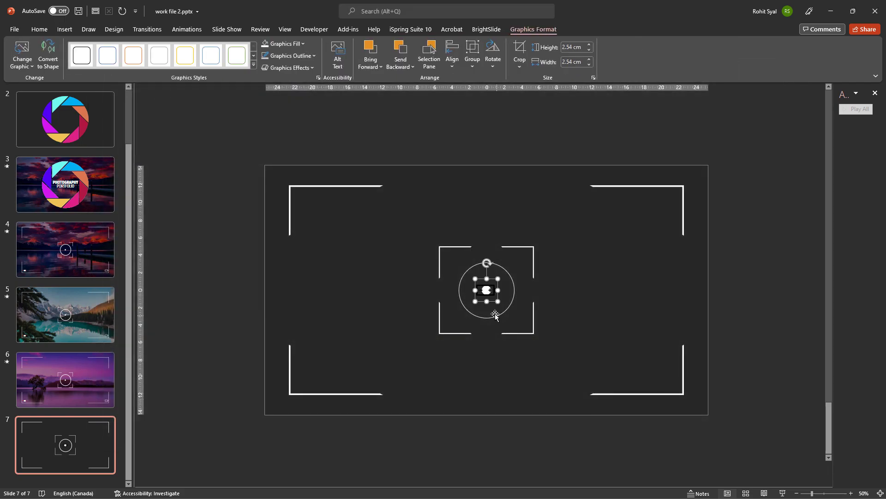
# - Fill the battery icon white, shrink it to about 1.69 cm and place it inside the slide's lower-right bracket
pyautogui.moveTo(493, 303); pyautogui.dragTo(555, 381)
pyautogui.click(265, 46)
pyautogui.moveTo(559, 383); pyautogui.dragTo(660, 377)
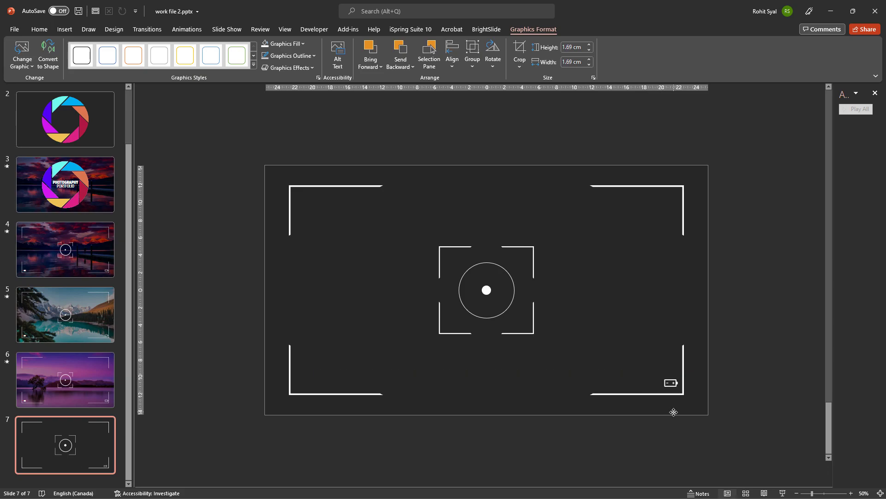
pyautogui.click(624, 412)
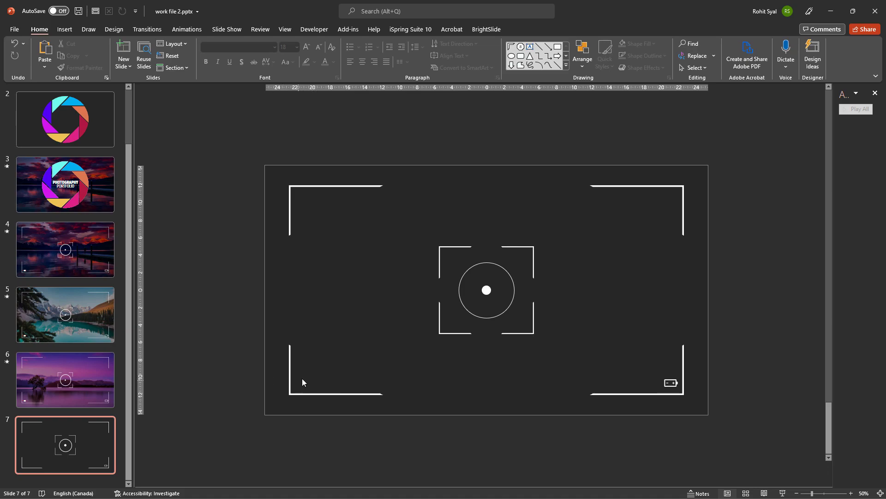
# - Add a "REC" text box in Akrobat Black at size 28 and place it inside the slide's lower-left bracket
pyautogui.click(530, 46)
pyautogui.click(323, 349)
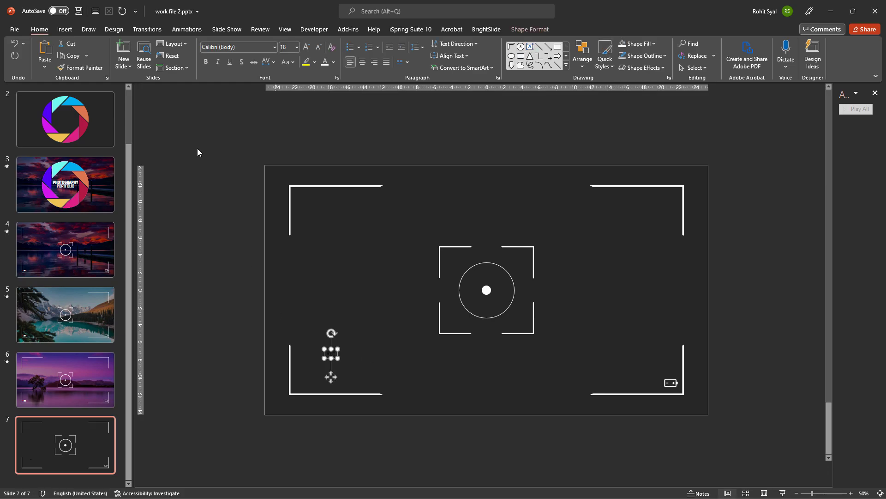
pyautogui.click(275, 46)
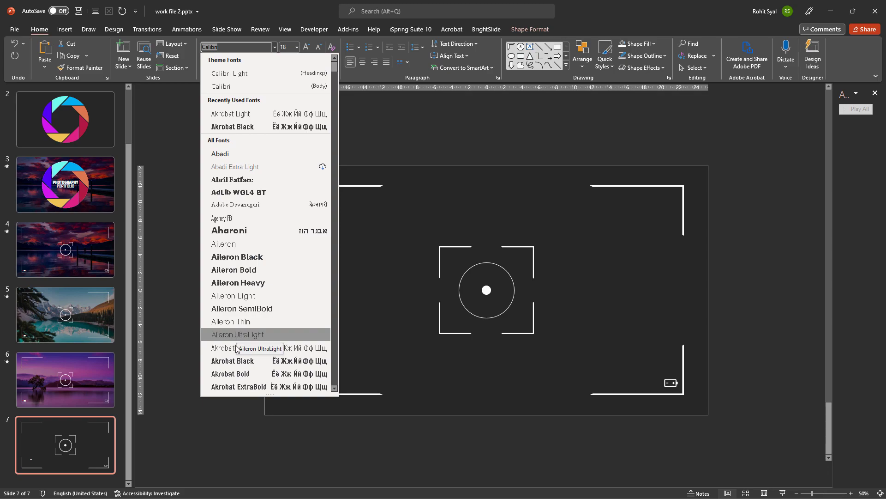
pyautogui.click(232, 361)
pyautogui.moveTo(330, 376); pyautogui.dragTo(315, 405)
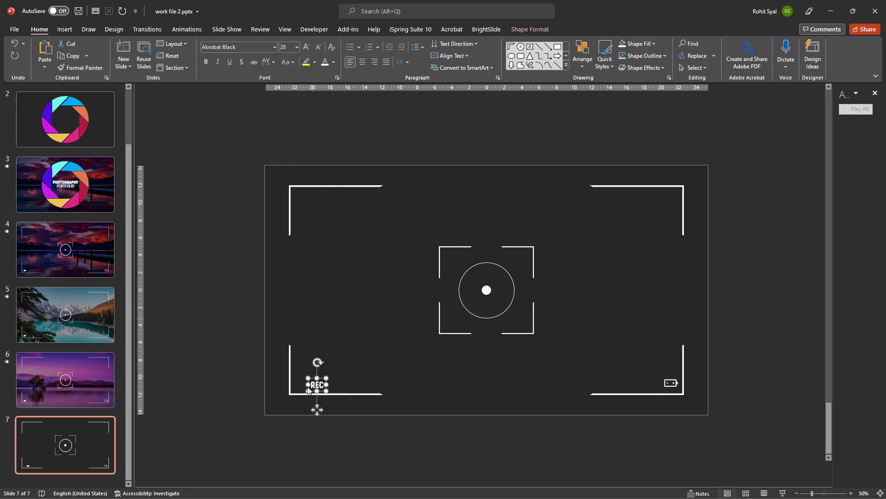
# - Duplicate the central white dot, place the copy just left of the REC text and fill it red
pyautogui.click(486, 290)
pyautogui.click(486, 290)
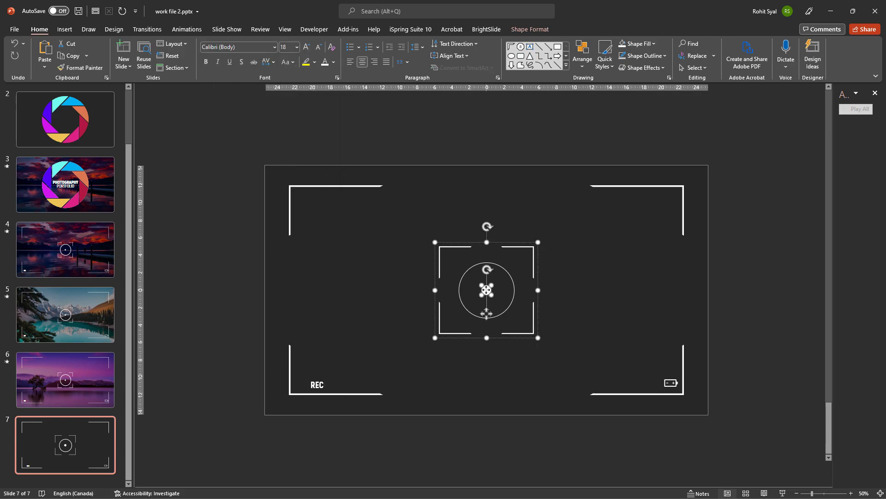
pyautogui.hotkey('ctrl', 'd')
pyautogui.moveTo(489, 317); pyautogui.dragTo(301, 405)
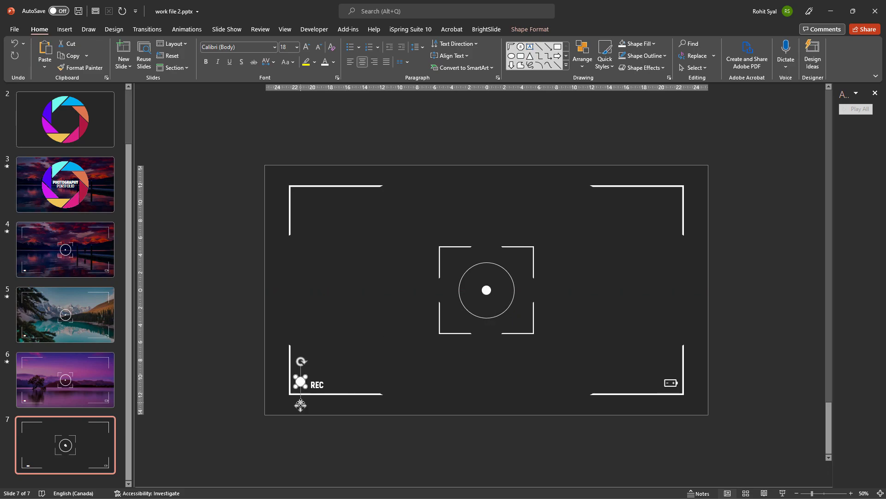
pyautogui.click(652, 44)
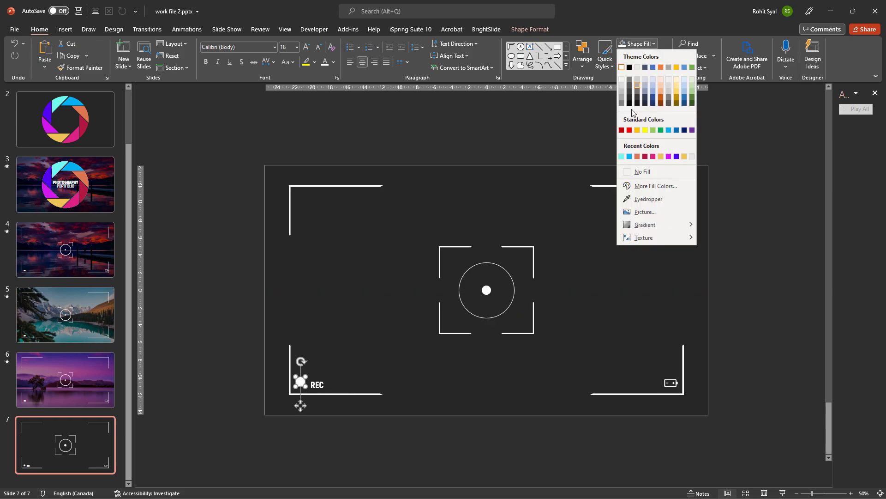
pyautogui.click(630, 131)
# - Group the red dot with the REC text and position the group inside the slide's lower-left bracket
pyautogui.scroll(5, 241, 443)
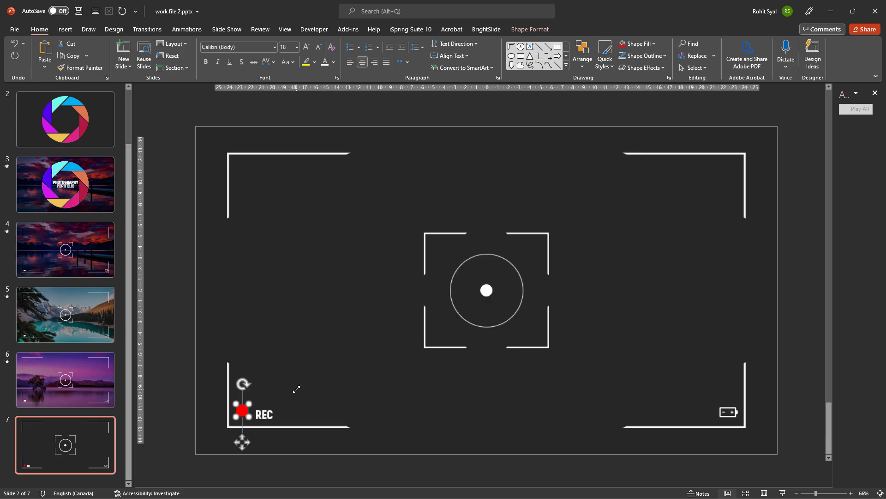
pyautogui.moveTo(233, 424)
pyautogui.mouseDown()
pyautogui.moveTo(226, 417)
pyautogui.moveTo(233, 420)
pyautogui.mouseUp()
pyautogui.moveTo(295, 399); pyautogui.dragTo(213, 438)
pyautogui.hotkey('ctrl', 'g')
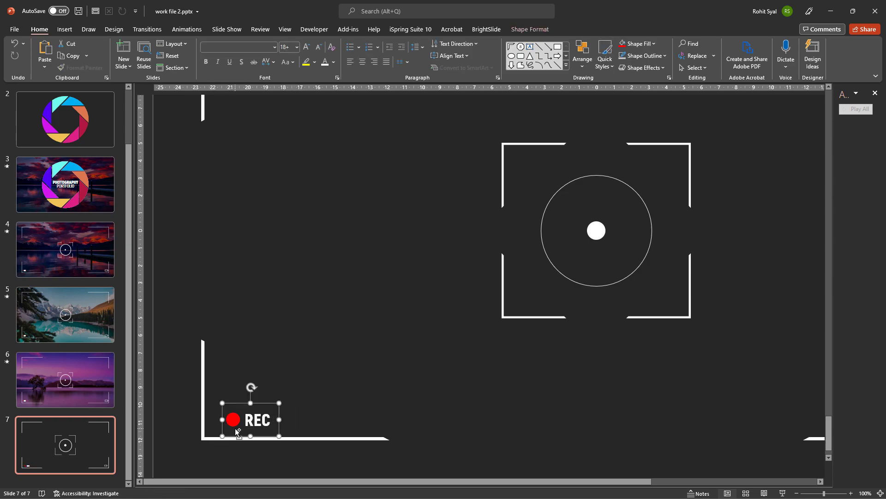
pyautogui.moveTo(279, 432); pyautogui.dragTo(267, 429)
# - Align the REC group and the battery icon to each other by their middles
pyautogui.keyDown('ctrl'); pyautogui.scroll(-3, 375, 388); pyautogui.keyUp('ctrl')
pyautogui.keyDown('ctrl'); pyautogui.scroll(-1, 375, 385); pyautogui.keyUp('ctrl')
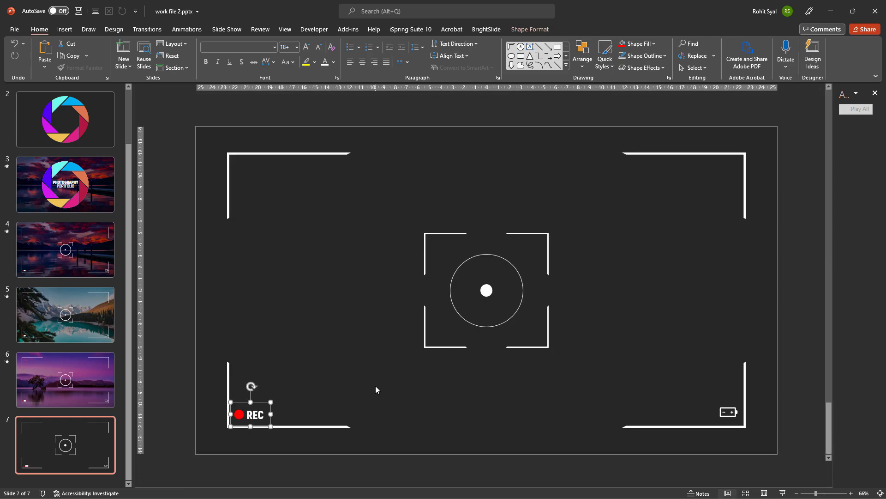
pyautogui.click(194, 384)
pyautogui.moveTo(171, 387); pyautogui.dragTo(780, 439)
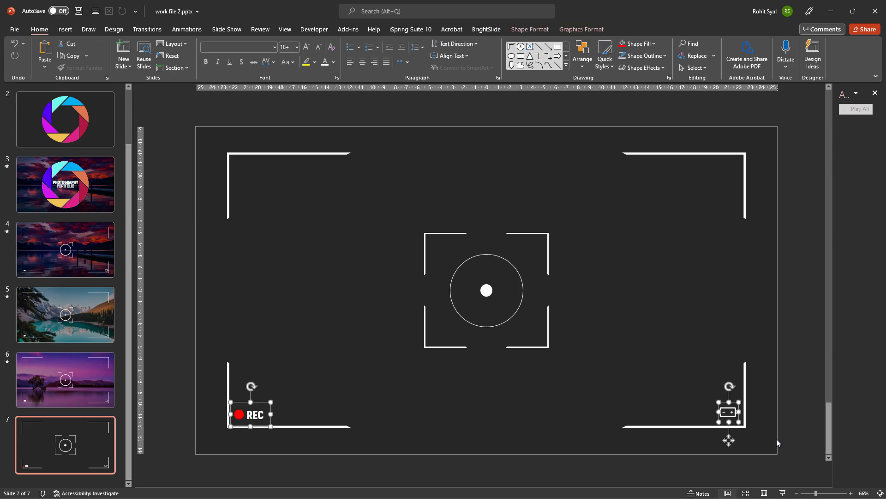
pyautogui.click(582, 58)
pyautogui.moveTo(618, 215)
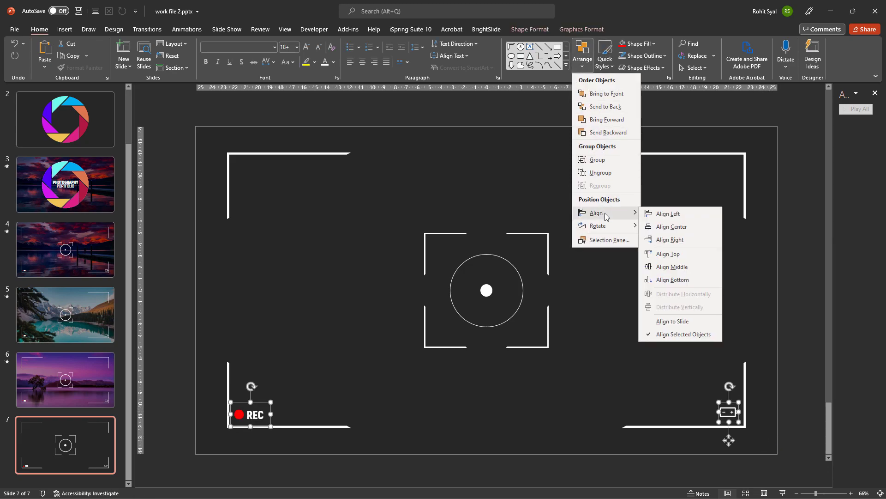
pyautogui.click(664, 268)
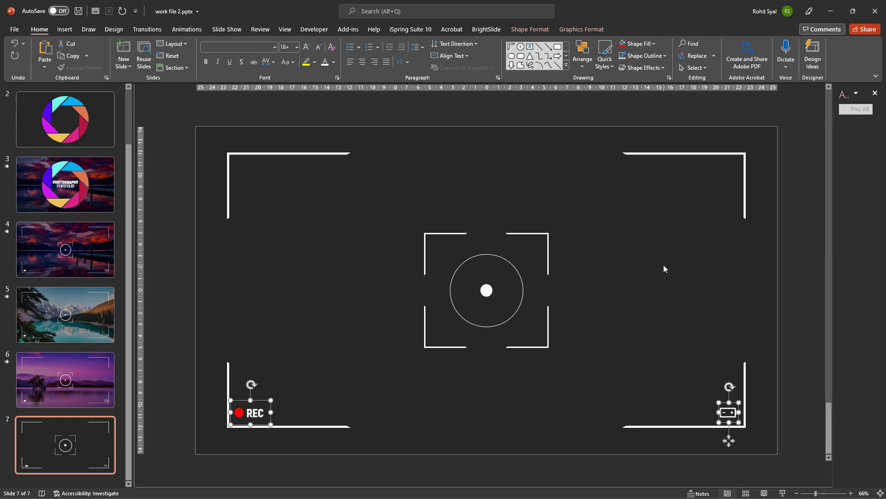
pyautogui.click(551, 369)
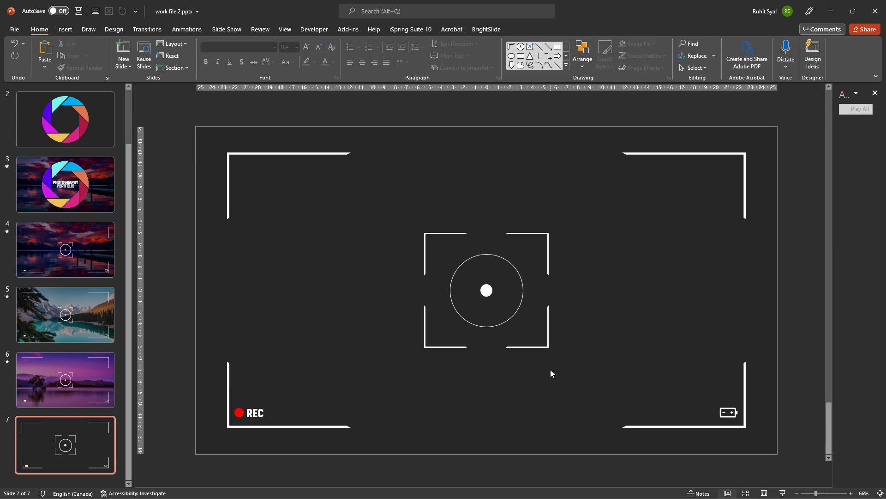
# - Apply the Pulse emphasis animation to the grouped central focus frame
pyautogui.scroll(-2, 524, 361)
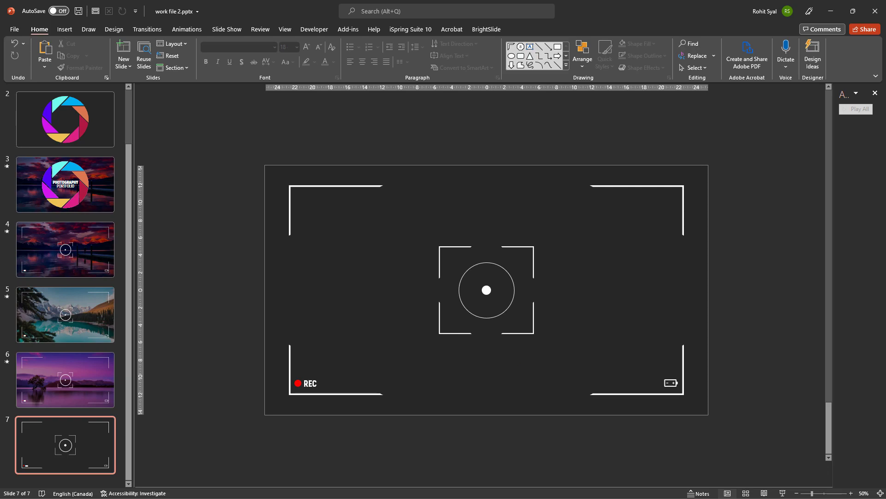
pyautogui.click(487, 291)
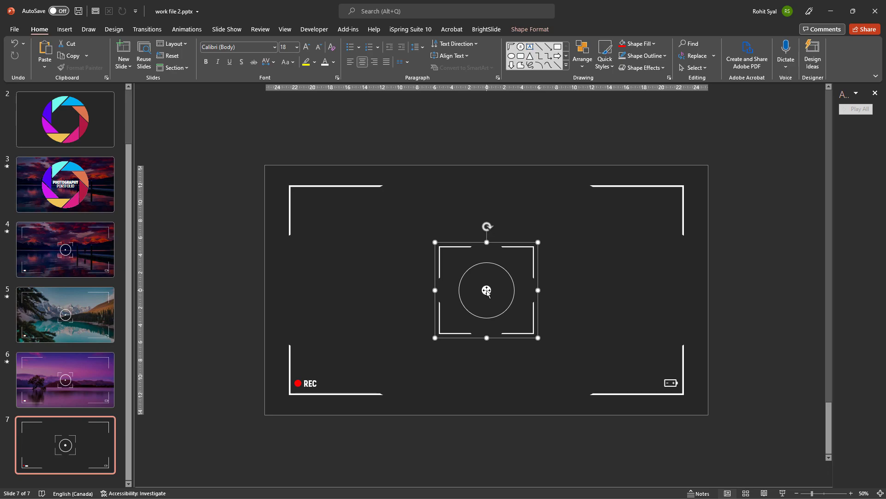
pyautogui.click(187, 29)
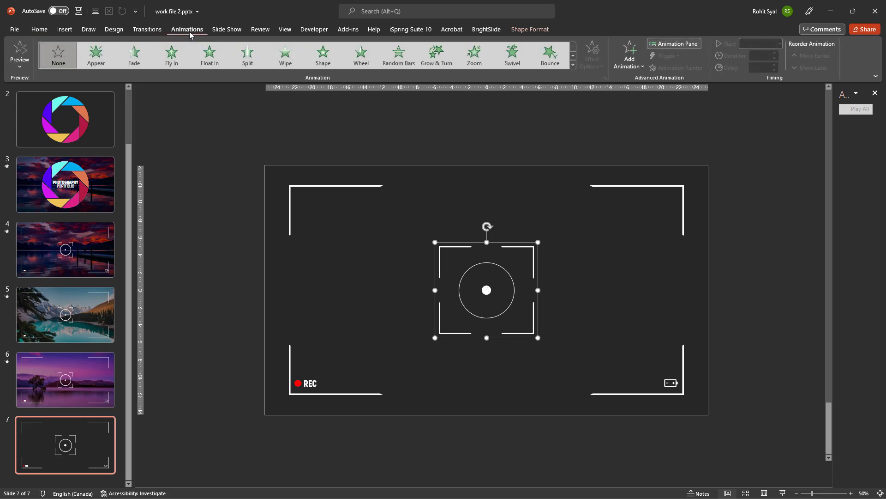
pyautogui.click(573, 65)
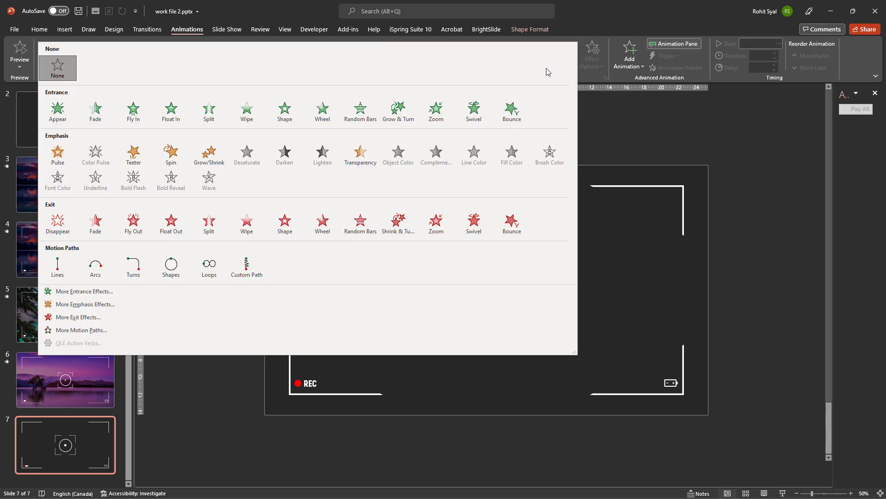
pyautogui.click(54, 159)
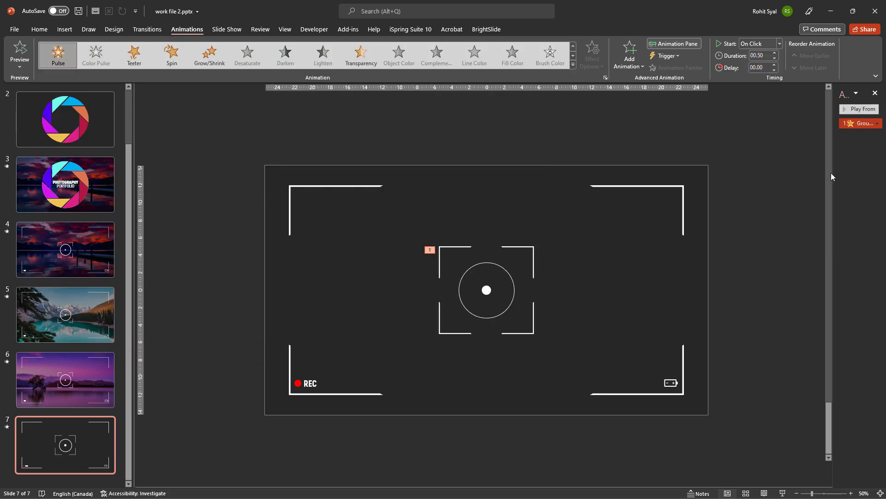
# - Set camera.wav as the sound of the focus frame's Pulse animation
pyautogui.moveTo(831, 174); pyautogui.dragTo(690, 175)
pyautogui.click(875, 123)
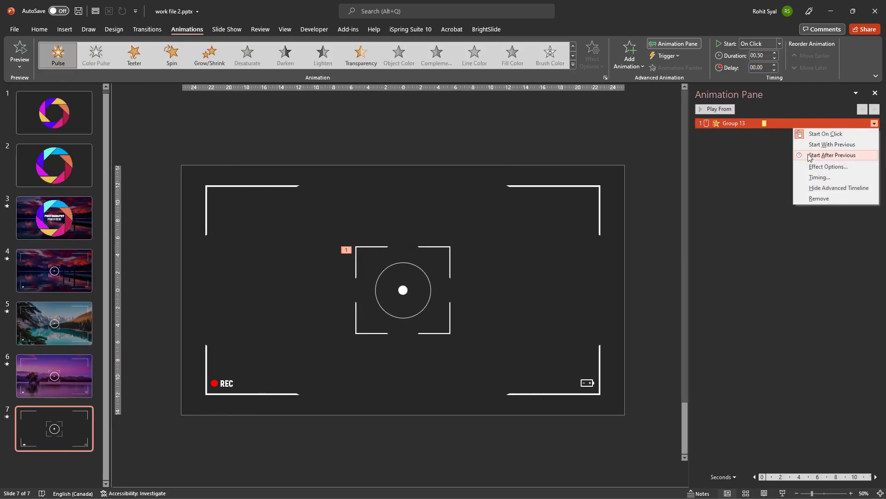
pyautogui.click(827, 167)
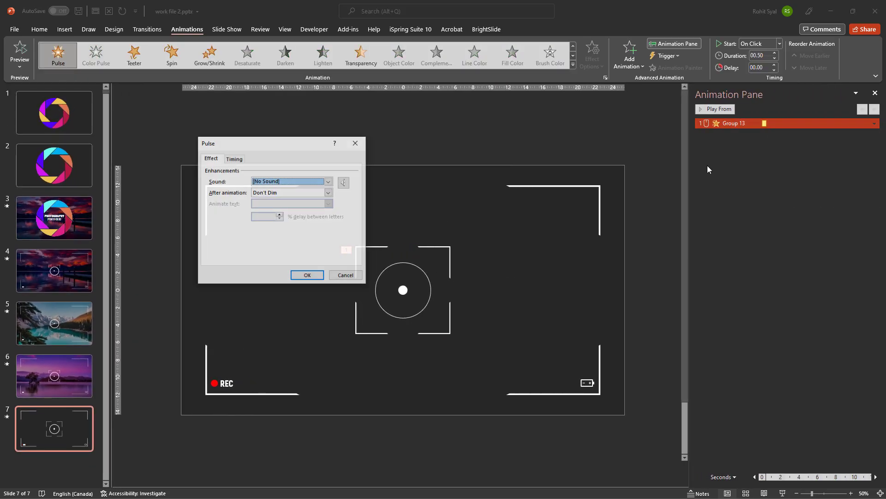
pyautogui.click(278, 185)
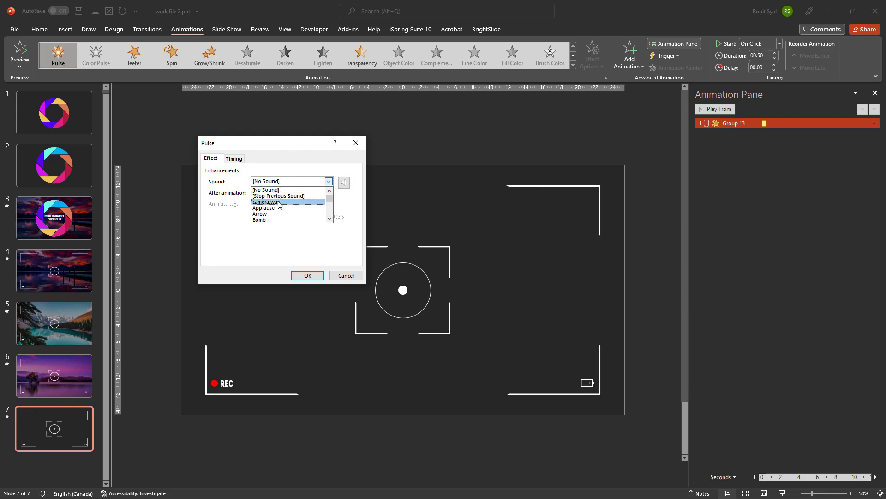
pyautogui.click(283, 204)
pyautogui.click(307, 274)
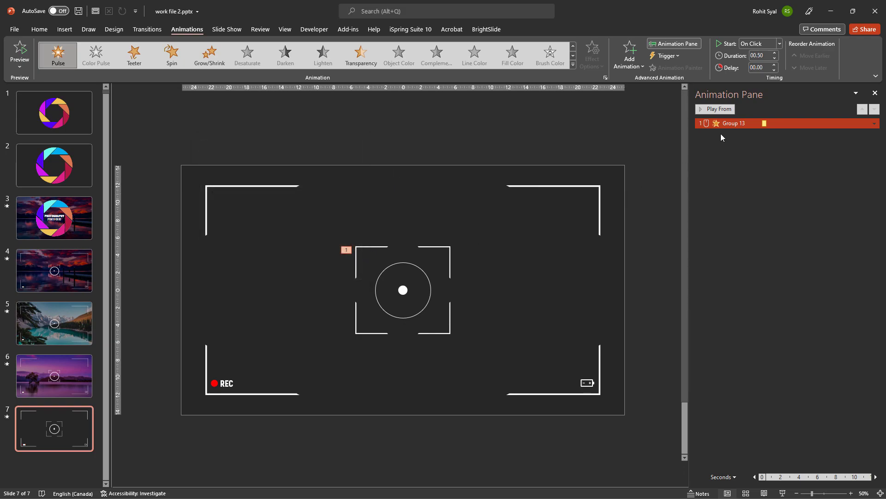
# - Make the Pulse animation start after the previous one, shorten its duration and preview it
pyautogui.click(874, 123)
pyautogui.click(819, 157)
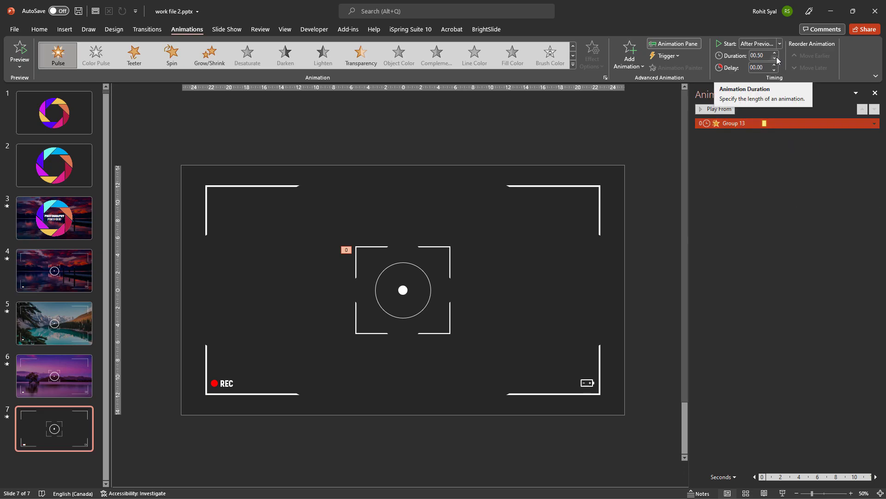
pyautogui.click(775, 59)
pyautogui.click(703, 110)
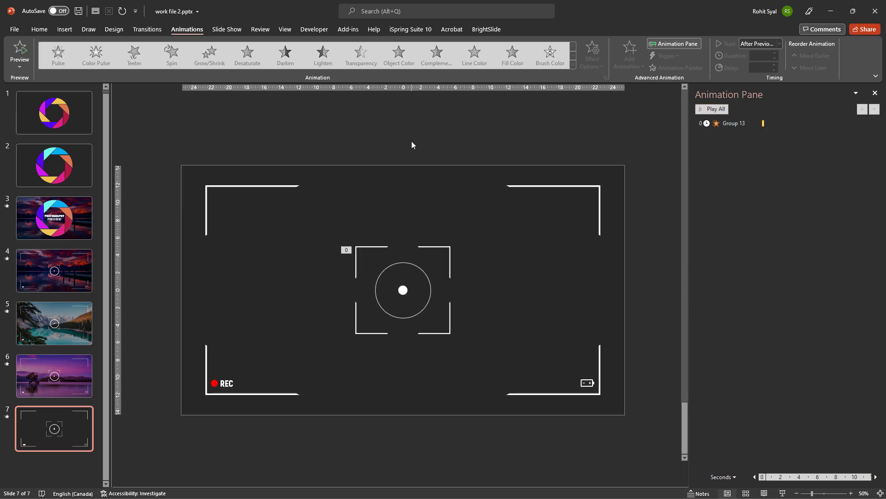
# - Draw a rectangle covering the whole slide, 28.58 cm high and 50.8 cm wide
pyautogui.click(41, 31)
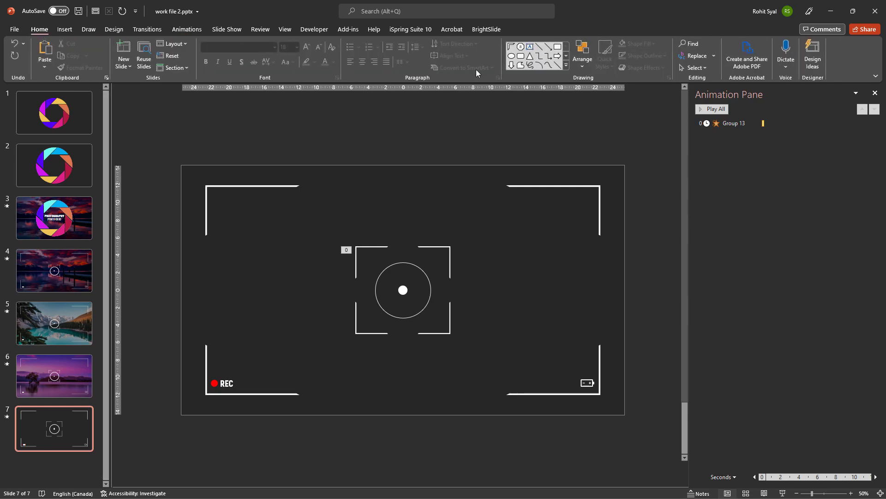
pyautogui.click(558, 47)
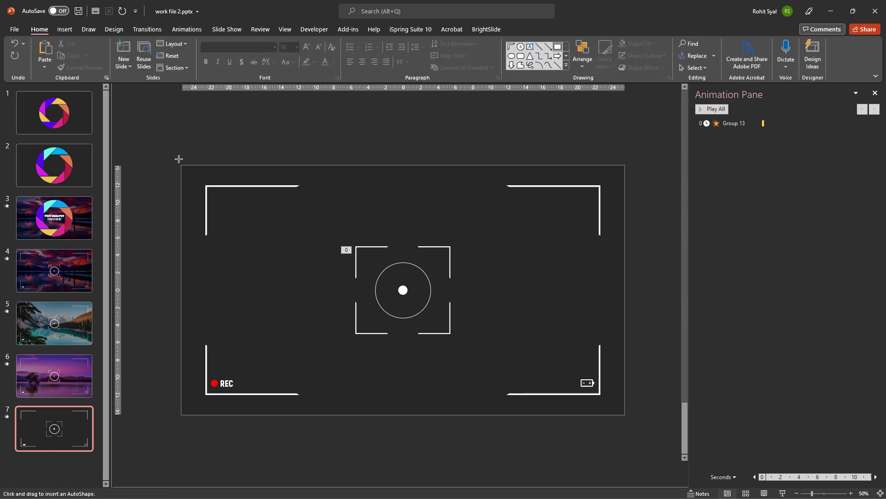
pyautogui.moveTo(181, 164)
pyautogui.mouseDown()
pyautogui.moveTo(599, 410)
pyautogui.moveTo(624, 414)
pyautogui.mouseUp()
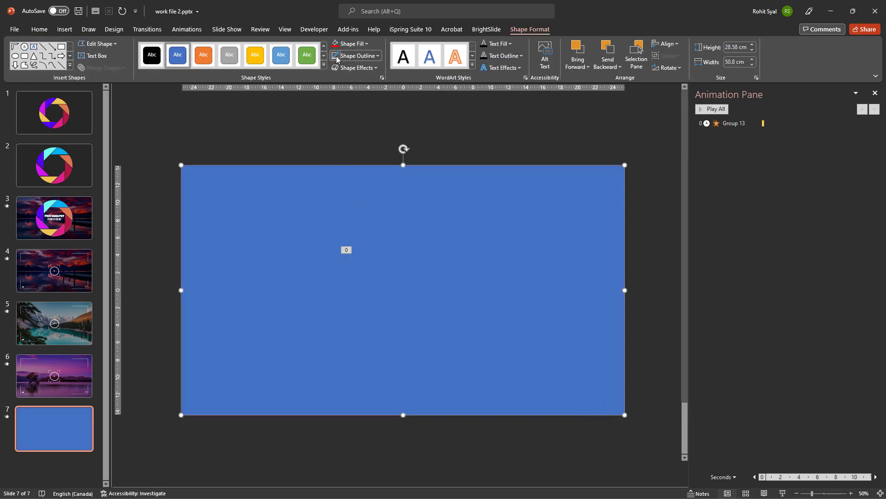
# - Give the full-slide rectangle a picture fill with the sunset lake photo and send it behind the viewfinder elements
pyautogui.rightClick(318, 198)
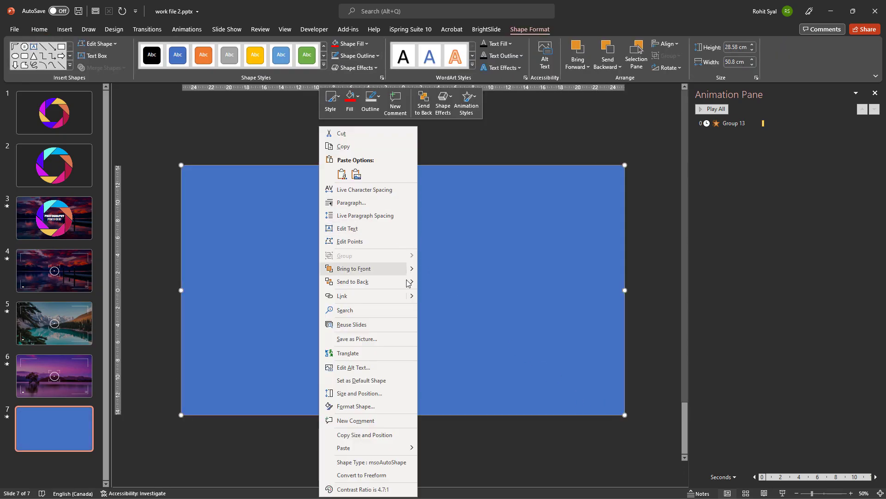
pyautogui.click(360, 404)
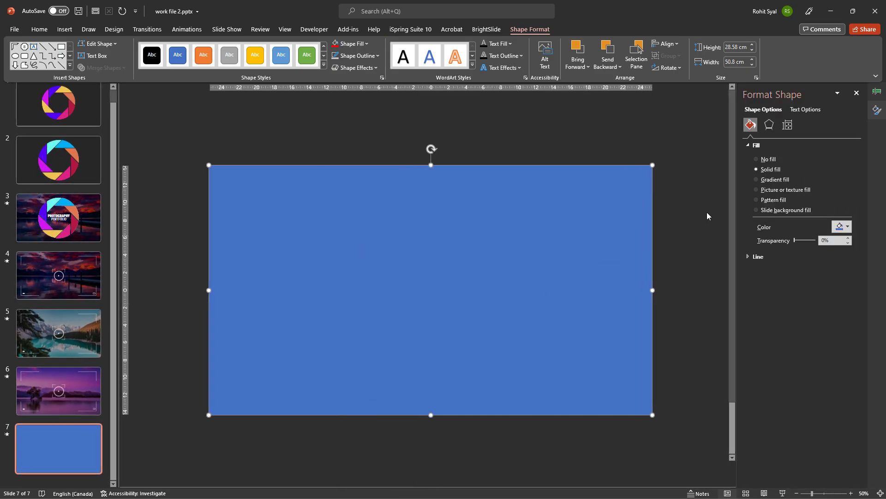
pyautogui.click(759, 190)
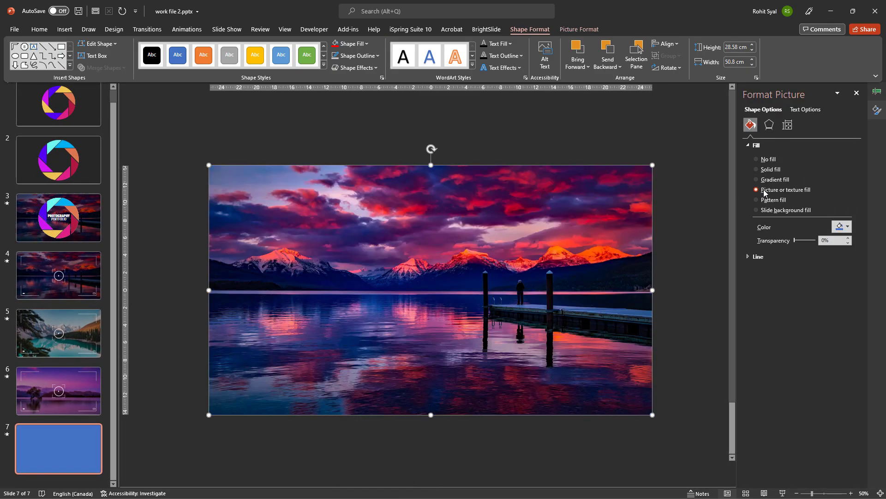
pyautogui.rightClick(463, 191)
pyautogui.click(517, 296)
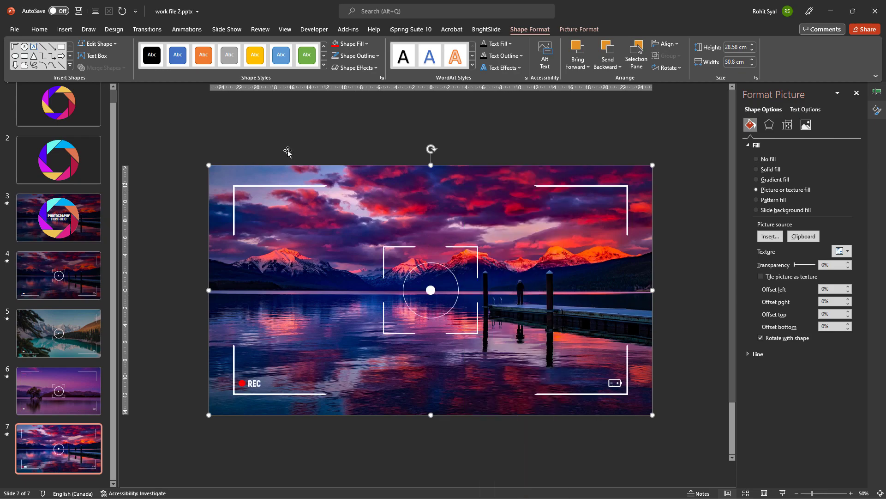
# - Darken the sunset lake picture with the lowest-brightness correction preset at normal contrast
pyautogui.click(580, 29)
pyautogui.click(62, 55)
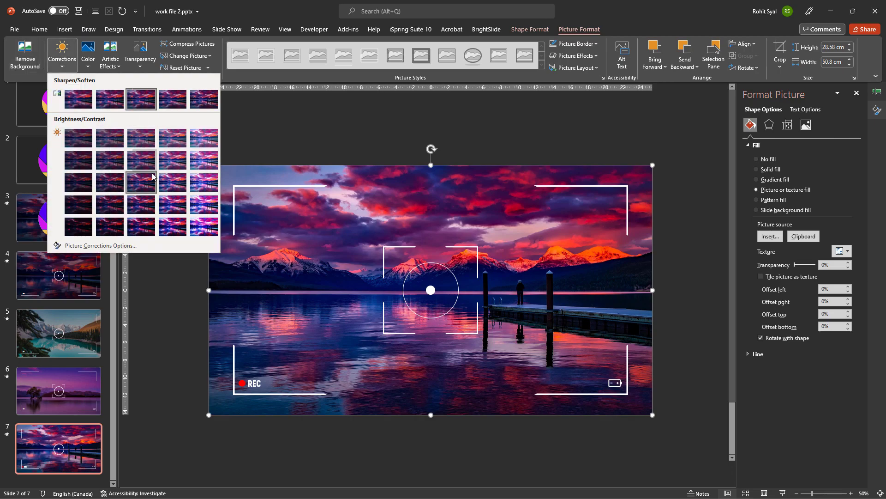
pyautogui.click(78, 182)
# - Apply the Flash transition to slide 7
pyautogui.click(176, 206)
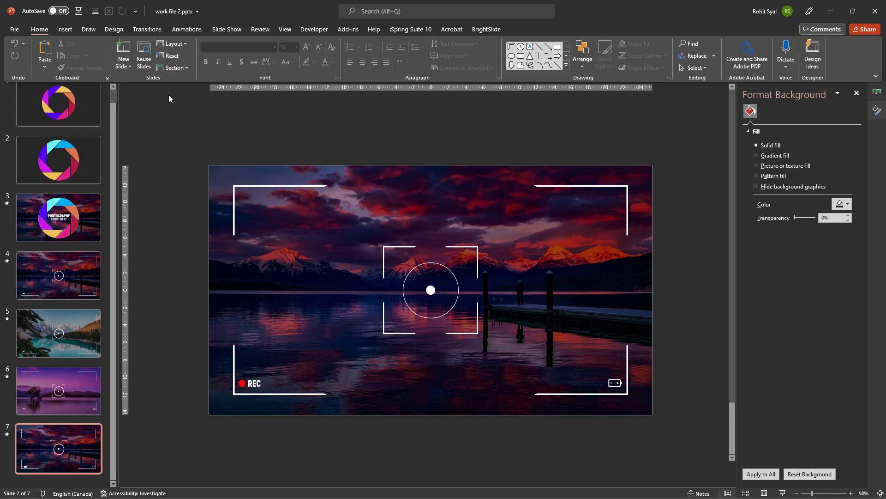
pyautogui.click(154, 30)
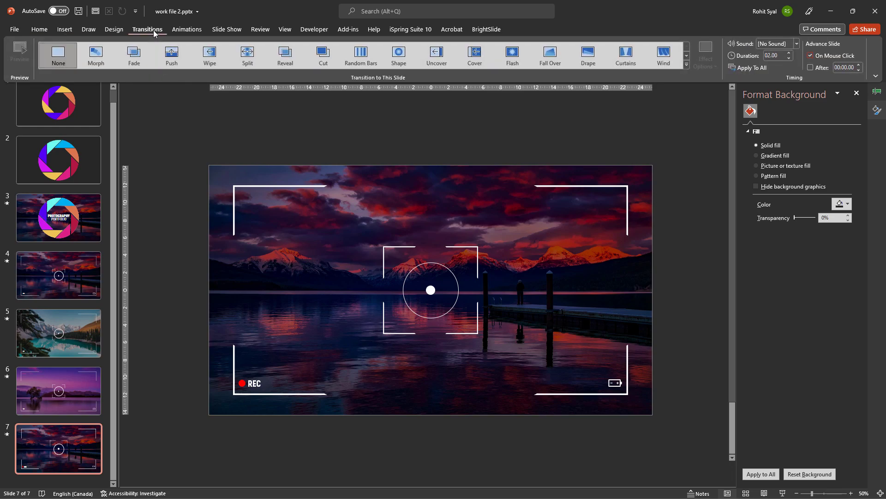
pyautogui.click(506, 56)
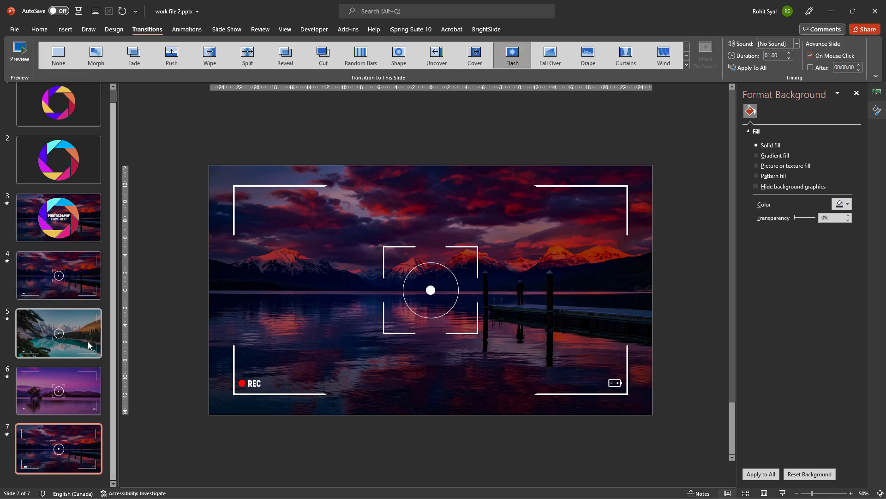
# - Duplicate slide 7 with its picture and viewfinder elements
pyautogui.rightClick(62, 454)
pyautogui.press('Up')
pyautogui.press('Up')
pyautogui.press('Up')
pyautogui.press('Up')
pyautogui.press('Up')
pyautogui.press('Up')
pyautogui.press('Up')
pyautogui.press('Up')
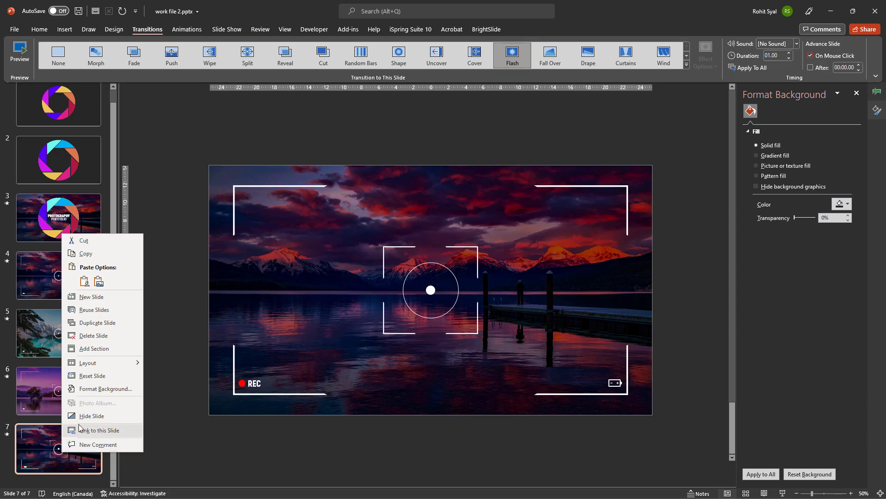
pyautogui.press('Return')
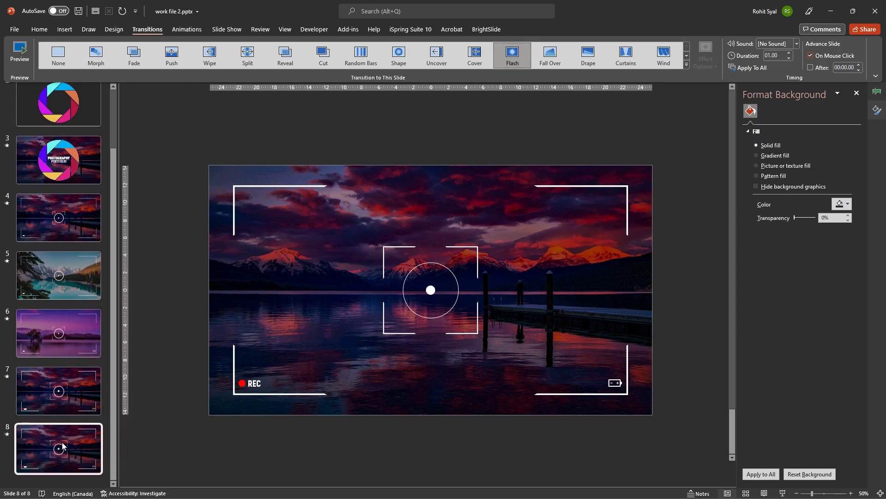
# - Replace the picture fill of slide 8's full-slide rectangle with the purple lake and lone tree photo
pyautogui.click(216, 195)
pyautogui.rightClick(216, 195)
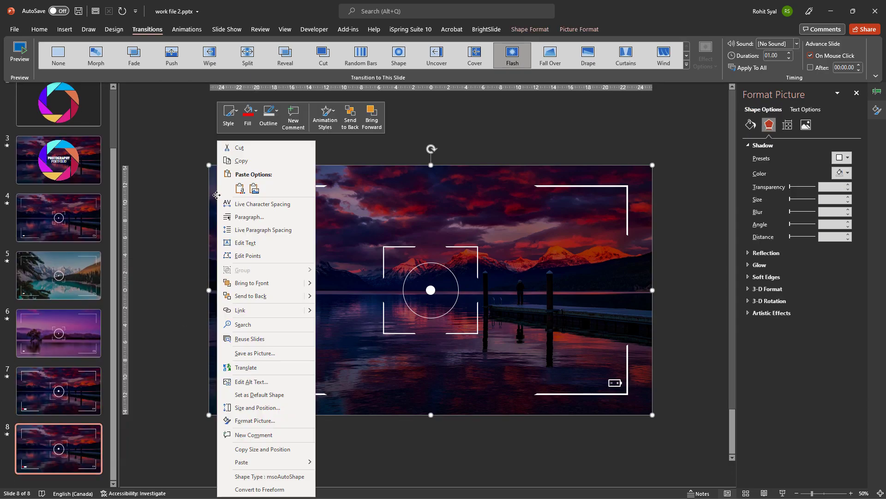
pyautogui.click(258, 421)
pyautogui.click(751, 125)
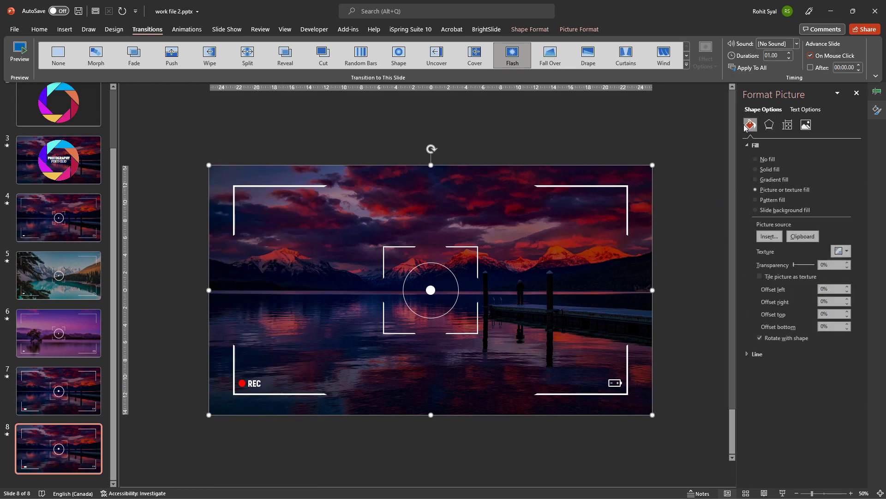
pyautogui.click(770, 236)
pyautogui.click(332, 214)
pyautogui.doubleClick(394, 245)
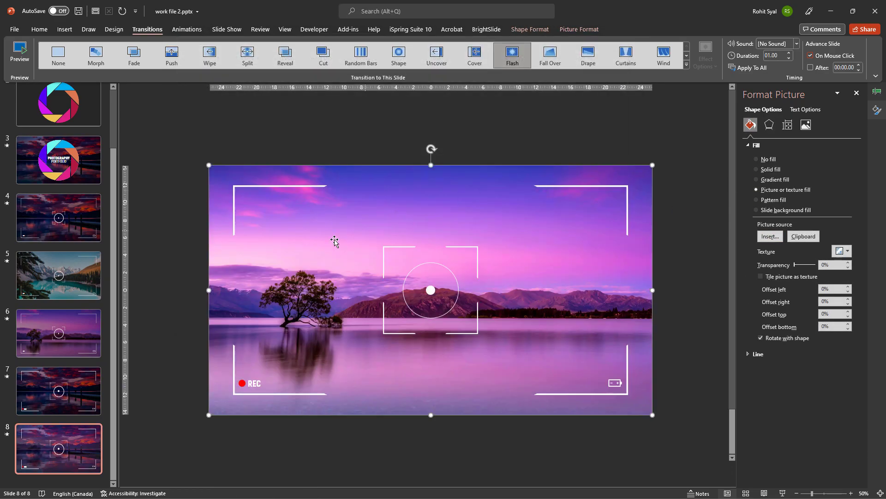
# - Darken slide 8's purple lake picture with the lowest-brightness correction preset at normal contrast
pyautogui.click(579, 29)
pyautogui.click(62, 53)
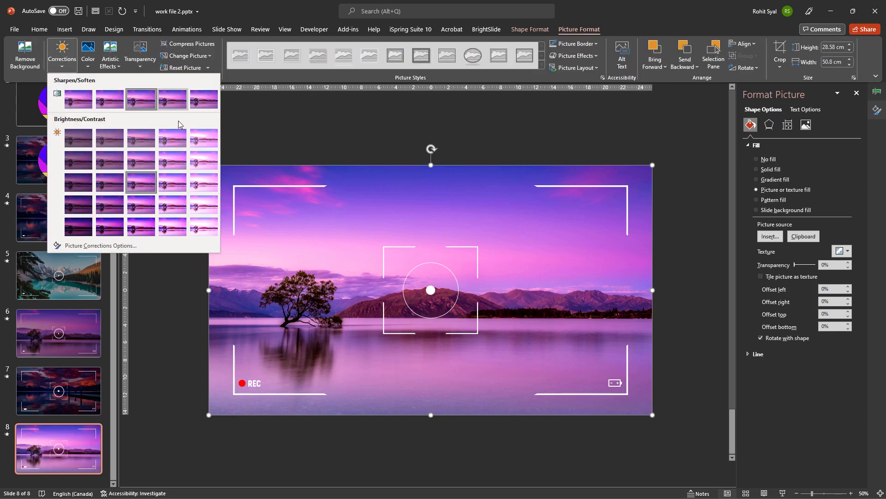
pyautogui.click(88, 180)
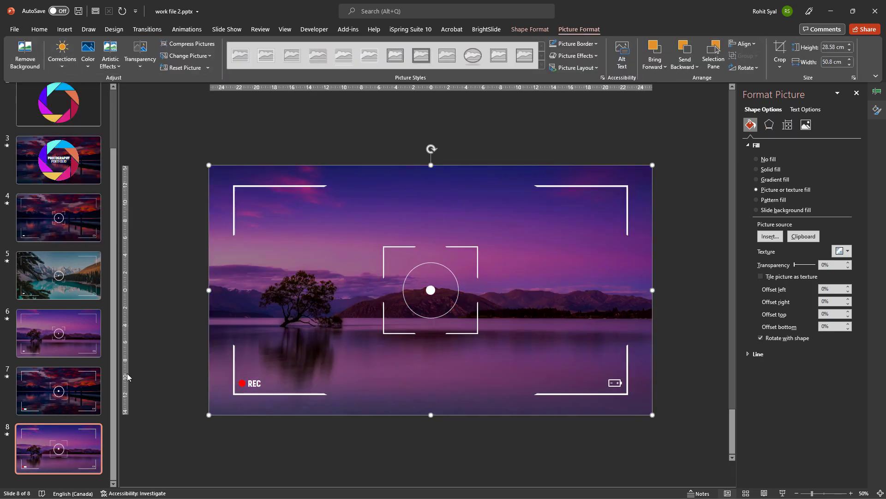
# - Duplicate slide 8 and replace the copy's picture fill with the turquoise mountain lake photo
pyautogui.rightClick(68, 453)
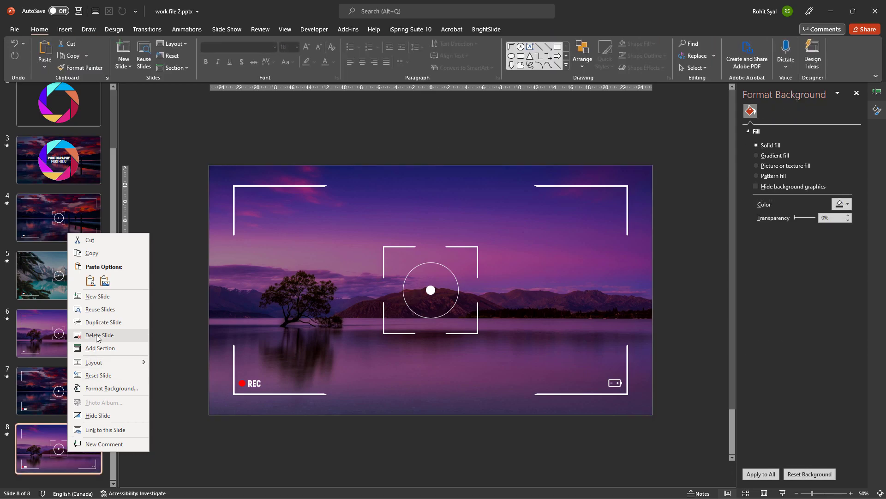
pyautogui.click(103, 323)
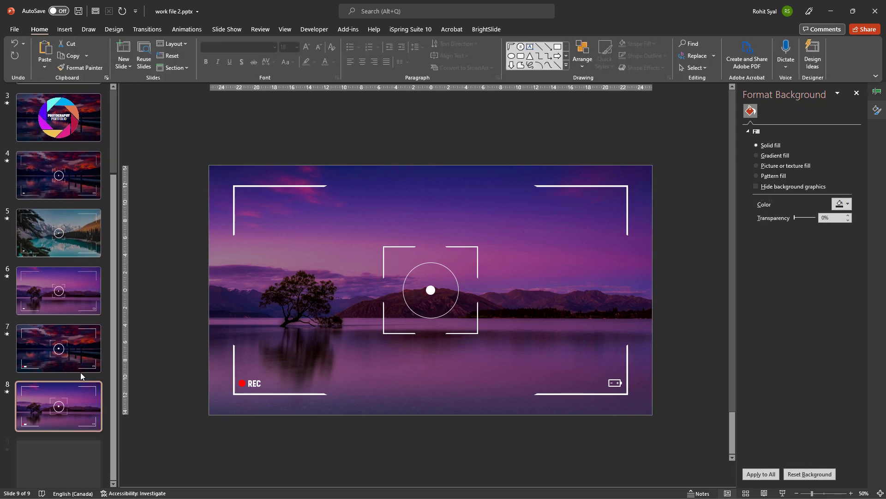
pyautogui.click(223, 270)
pyautogui.click(751, 127)
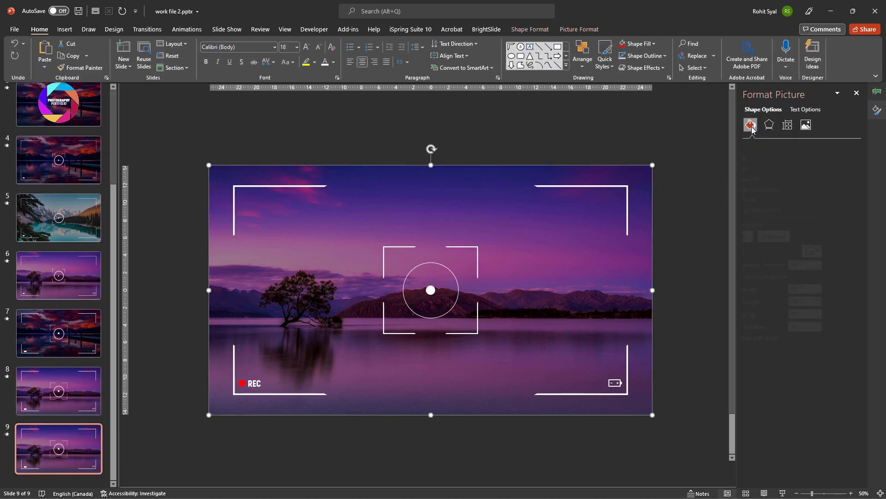
pyautogui.click(770, 236)
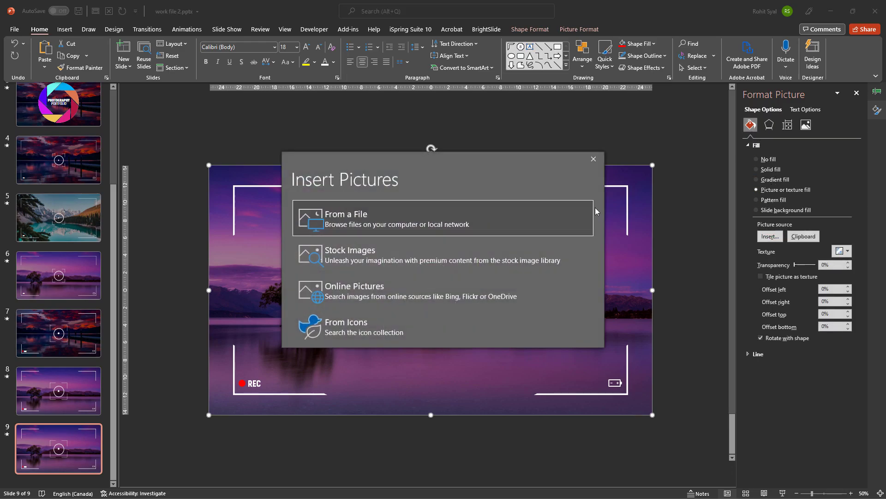
pyautogui.click(408, 223)
pyautogui.doubleClick(409, 223)
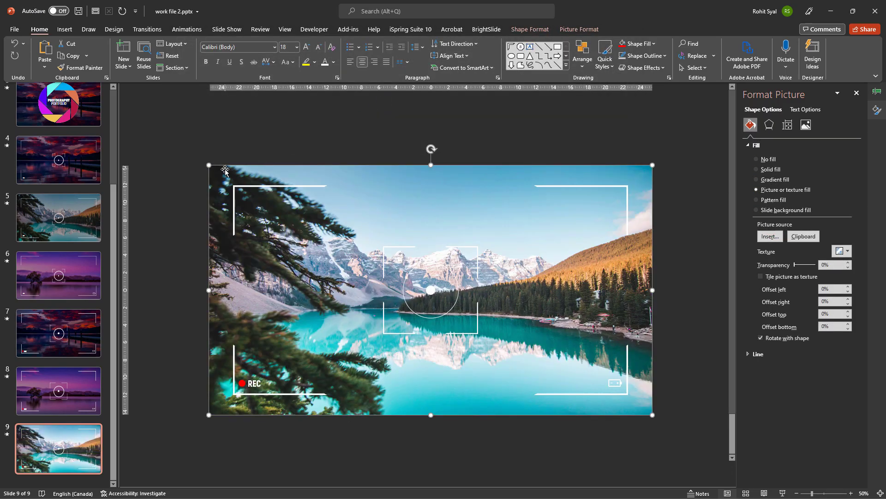
# - Darken slide 9's turquoise mountain lake picture with the lowest-brightness correction preset at normal contrast
pyautogui.click(579, 29)
pyautogui.click(62, 53)
pyautogui.click(78, 182)
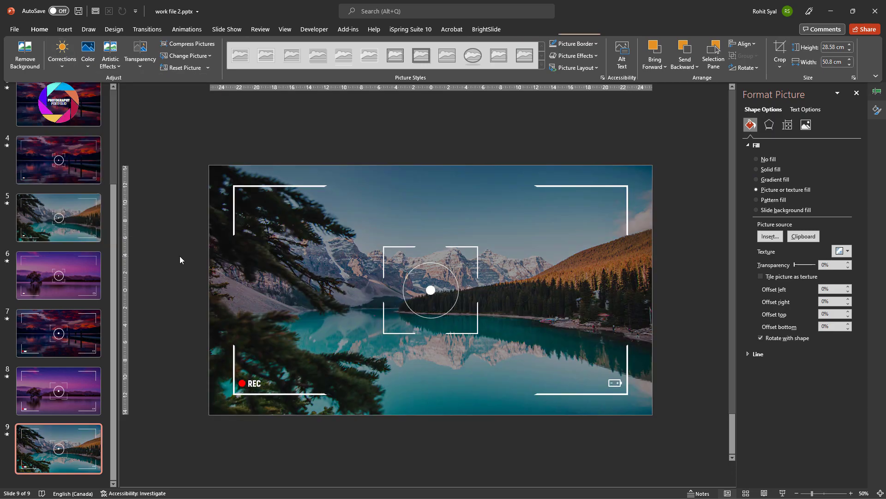
pyautogui.click(176, 256)
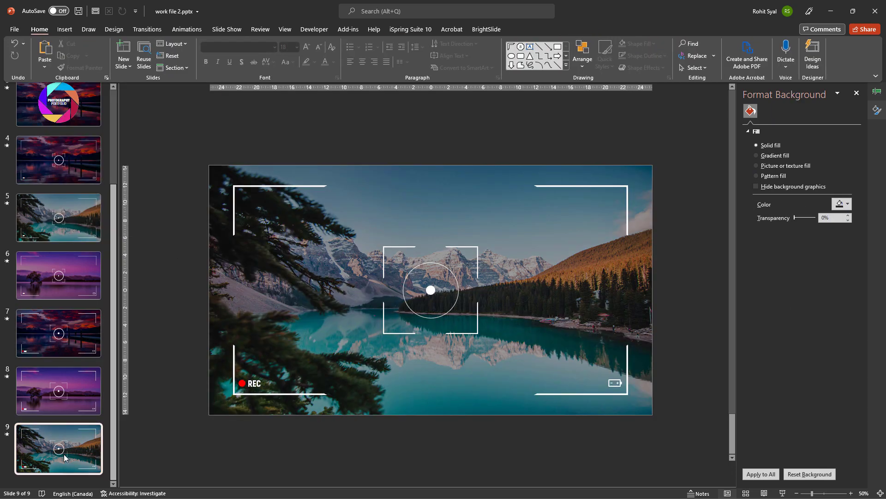
# - Play the slide show from slide 7 to check the Flash transition between the viewfinder slides
pyautogui.click(46, 338)
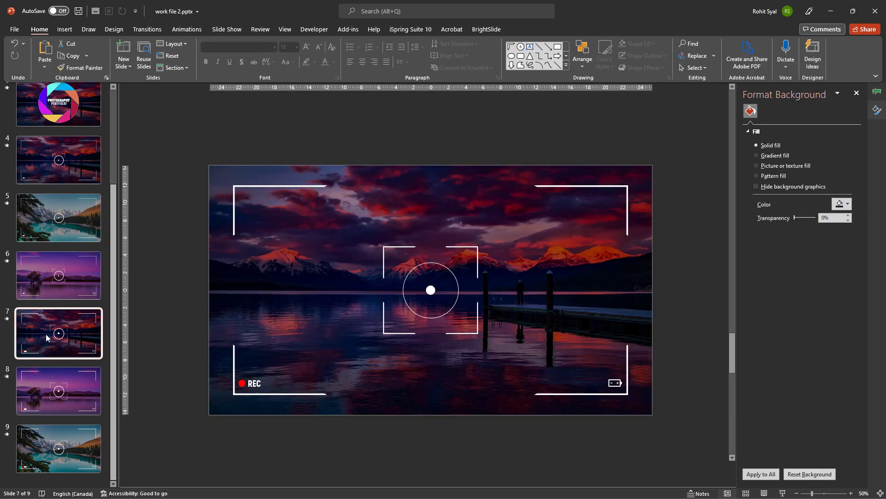
pyautogui.click(782, 493)
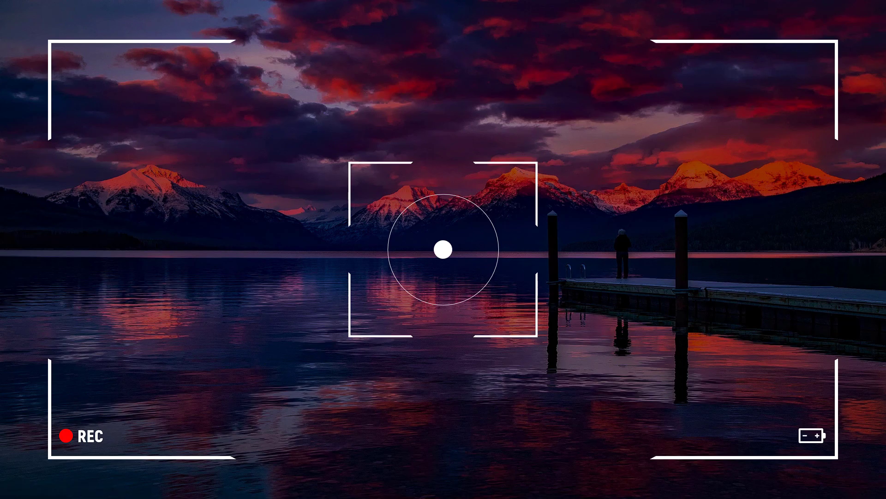
pyautogui.press('Right')
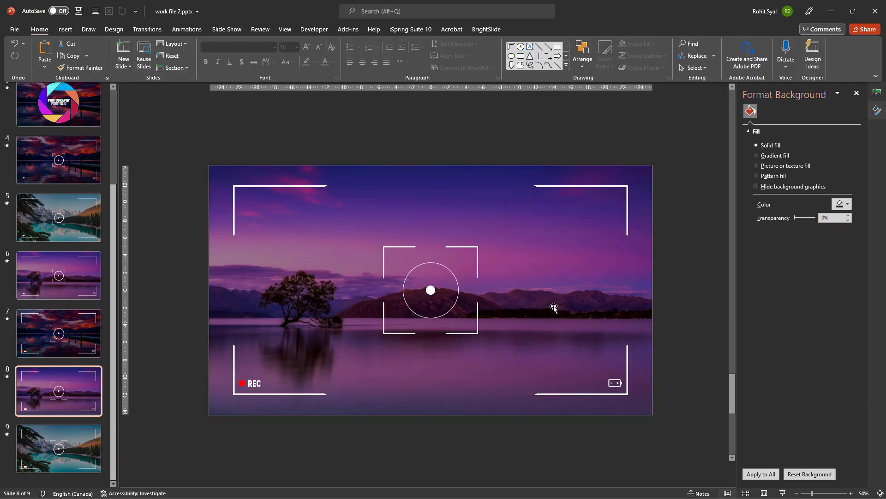
# - Set the Flash transition duration of slides 7 to 9 to 00.25 seconds
pyautogui.click(64, 354)
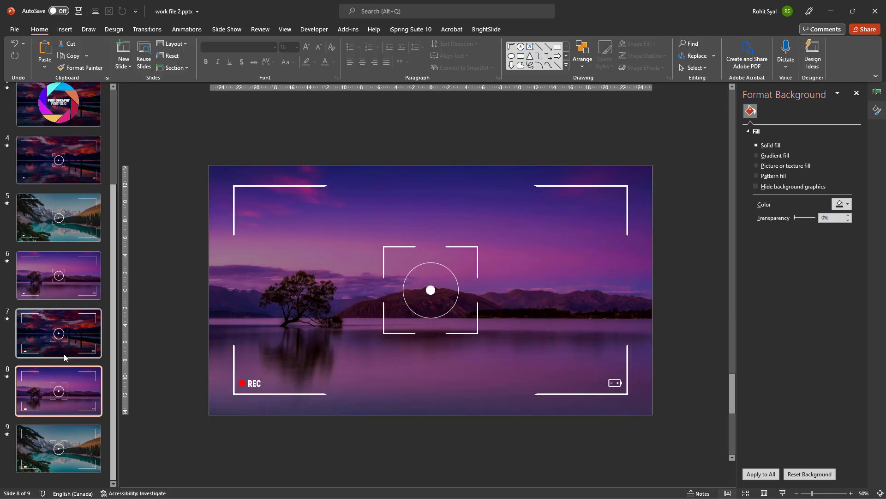
pyautogui.keyDown('shift'); pyautogui.click(70, 398); pyautogui.keyUp('shift')
pyautogui.keyDown('shift'); pyautogui.click(72, 449); pyautogui.keyUp('shift')
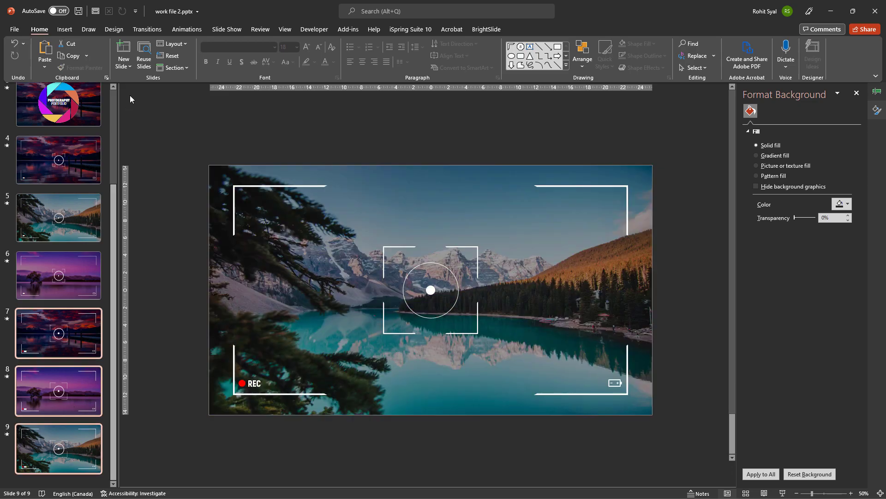
pyautogui.click(148, 30)
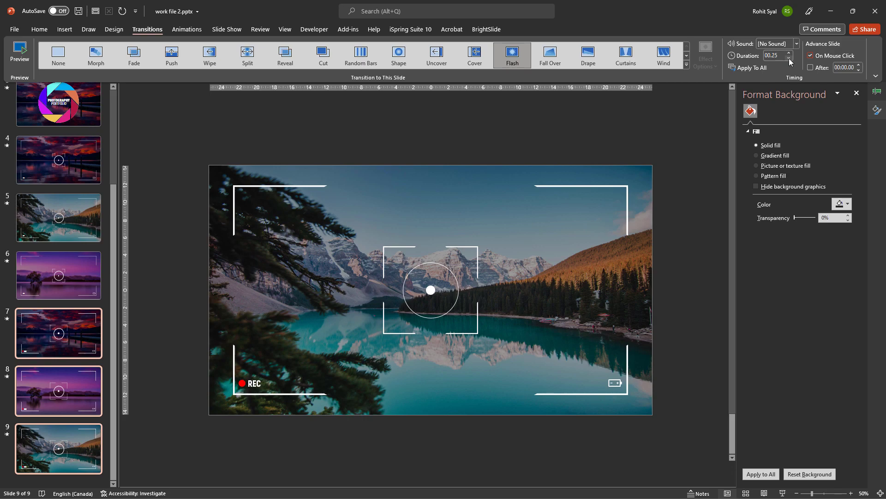
# - Play the slide show from slide 7 and review the portfolio overview and landscape photography slides
pyautogui.click(59, 335)
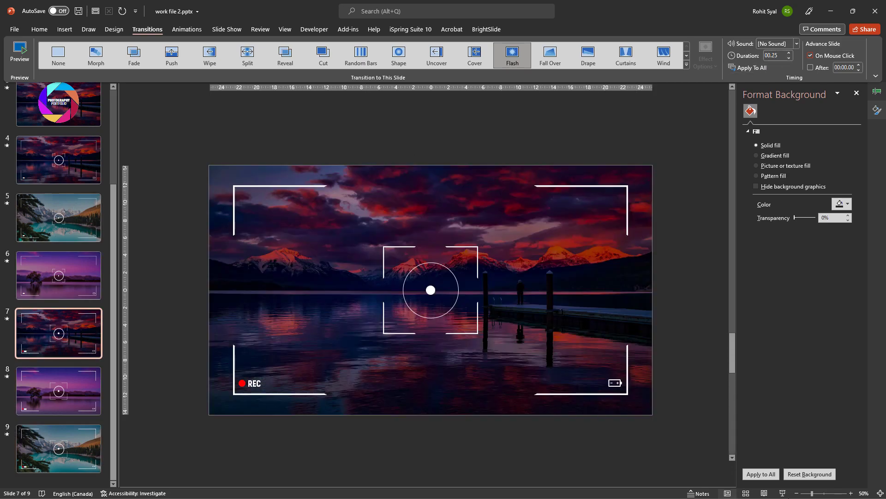
pyautogui.click(781, 493)
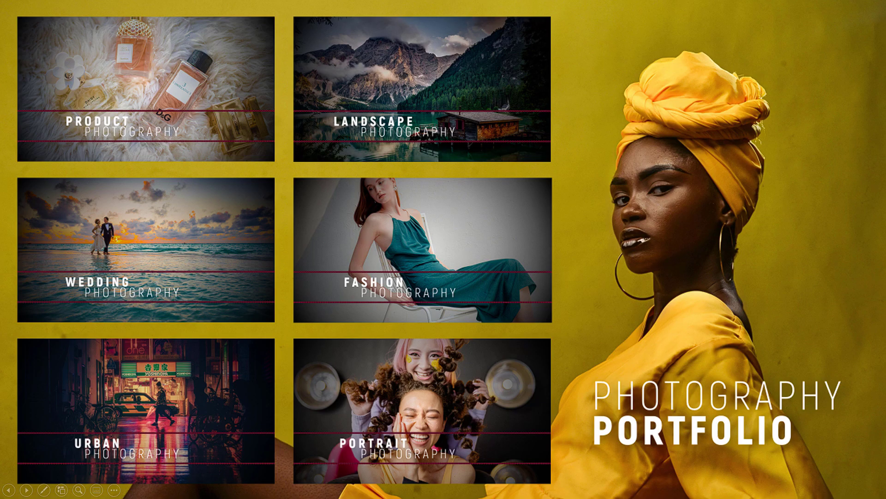
pyautogui.press('Right')
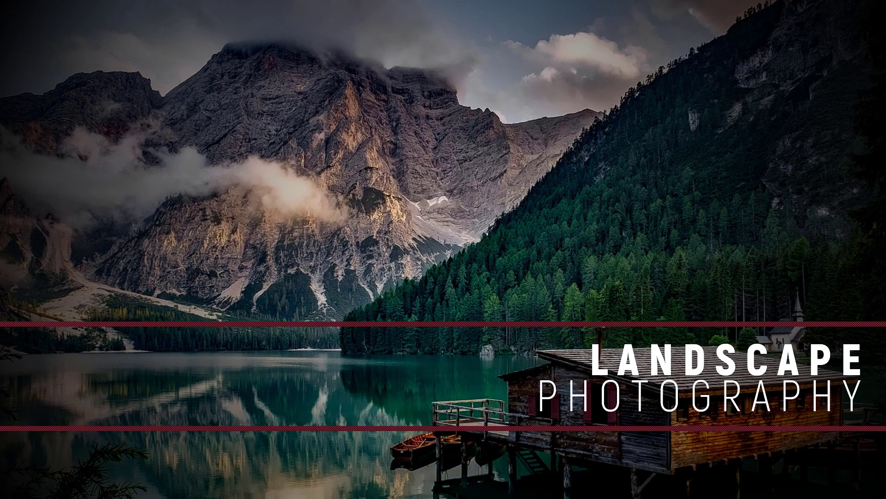
pyautogui.press('Escape')
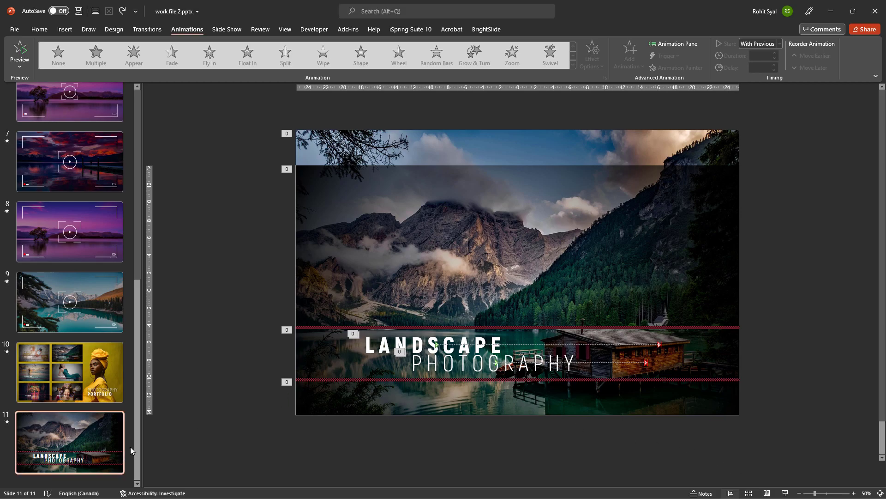
# - Paste the lakeside cabin photo onto a new blank slide after slide 11 and enlarge it to the full 50.8 cm slide width
pyautogui.rightClick(68, 482)
pyautogui.click(84, 448)
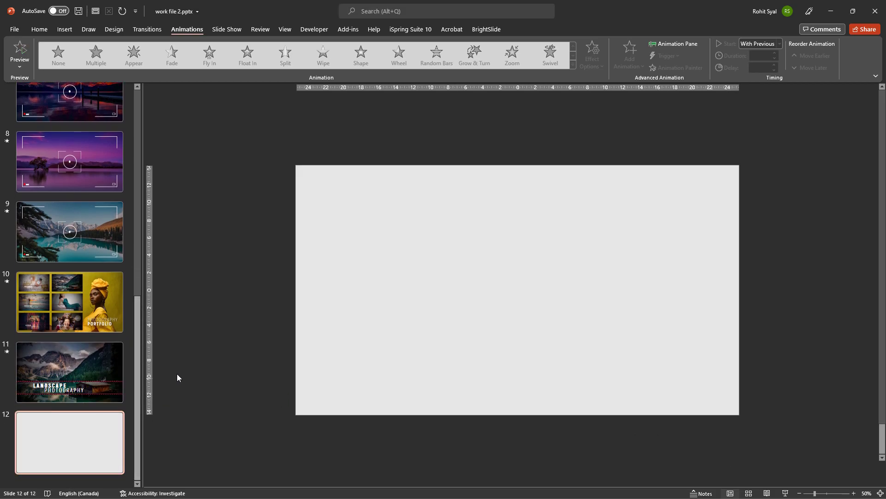
pyautogui.rightClick(226, 258)
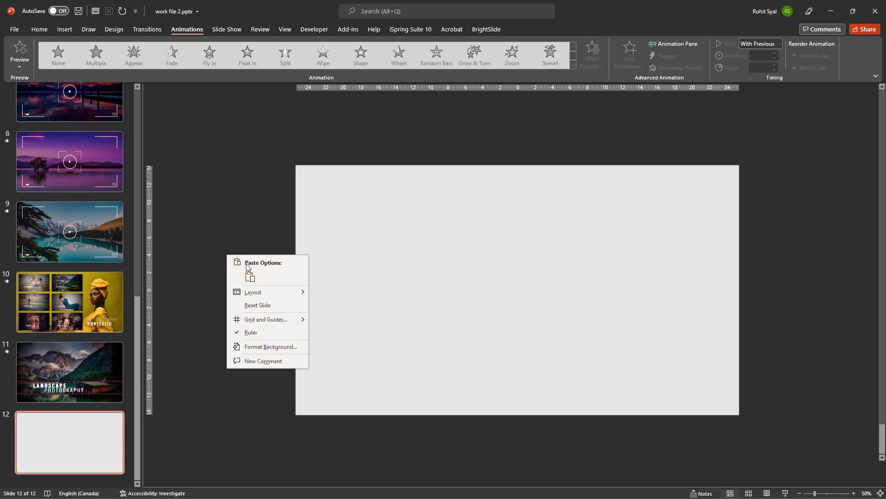
pyautogui.click(251, 276)
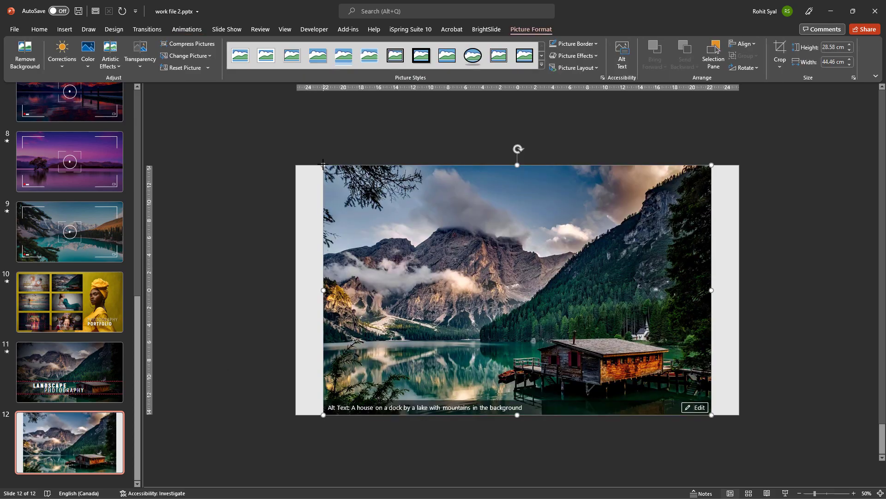
pyautogui.moveTo(323, 165); pyautogui.dragTo(296, 149)
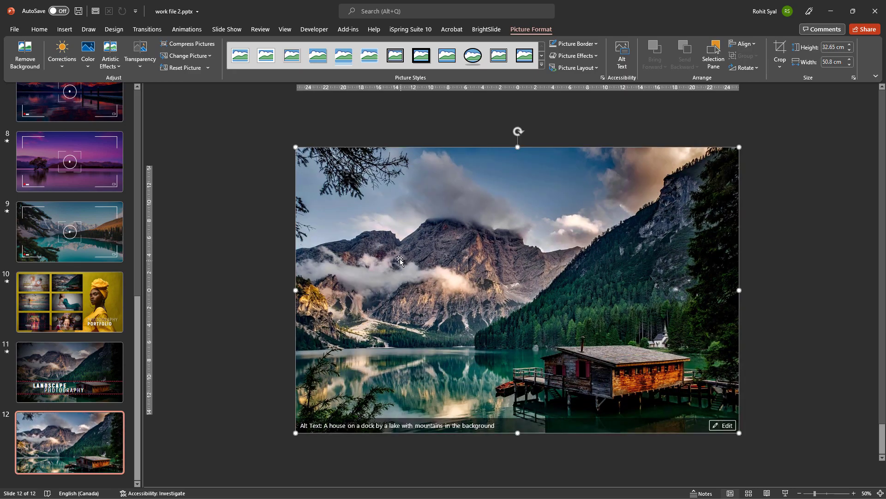
# - Apply the Grow/Shrink emphasis animation to the lakeside cabin photo, with the Animation Pane shown and widened
pyautogui.click(182, 30)
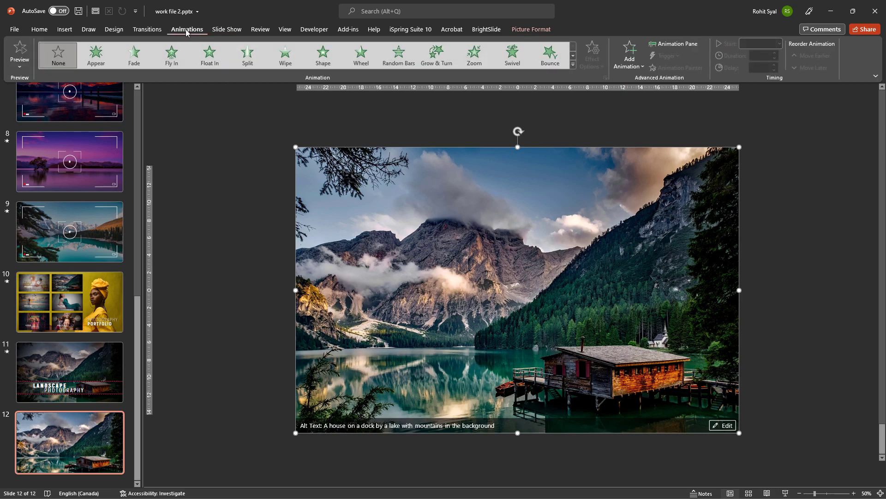
pyautogui.click(685, 46)
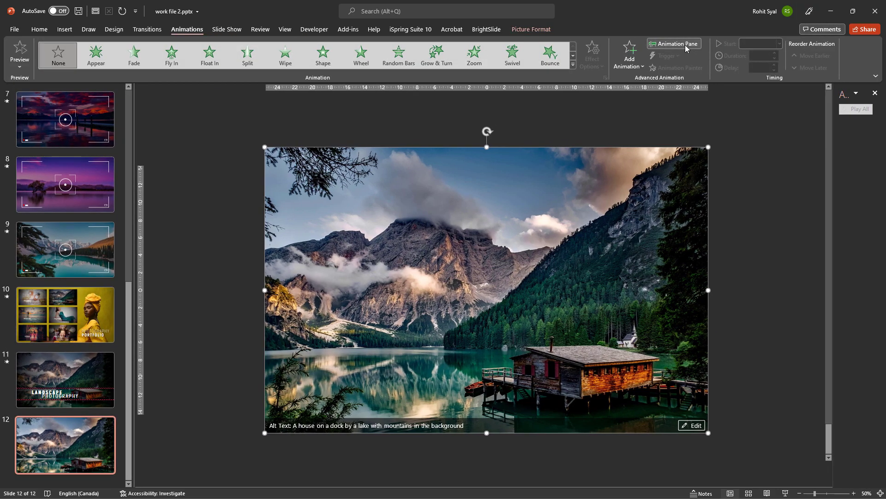
pyautogui.click(573, 64)
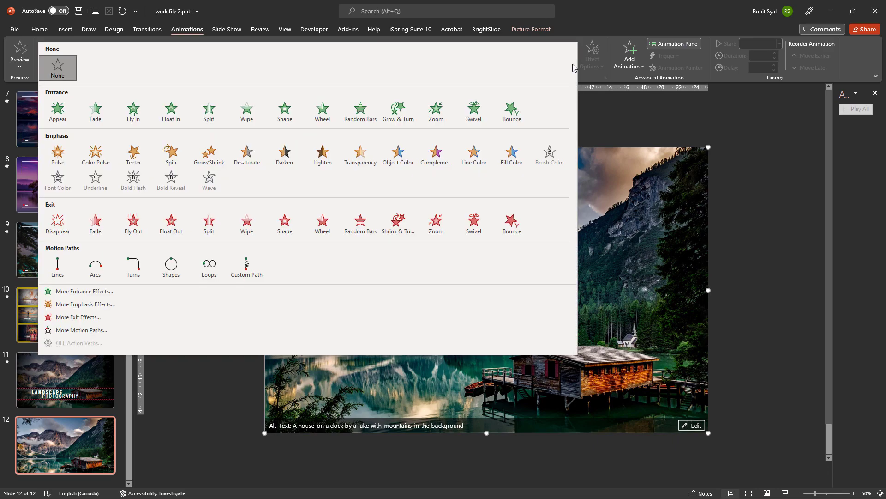
pyautogui.click(217, 157)
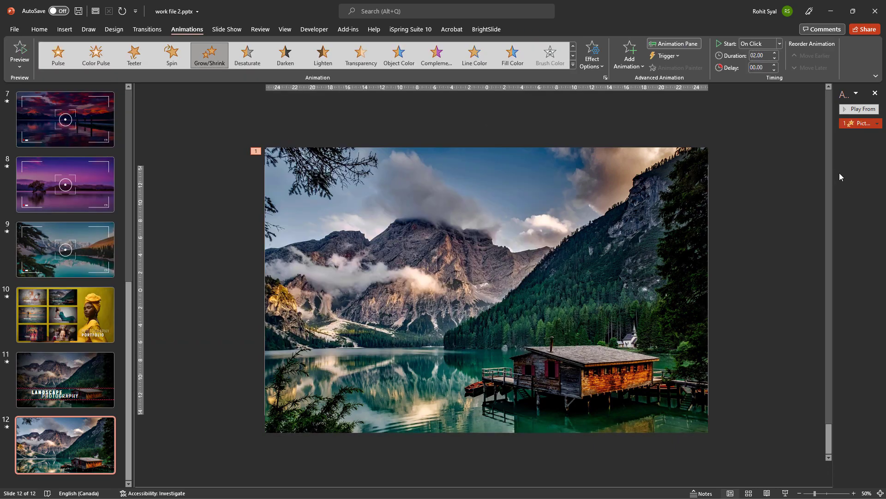
pyautogui.moveTo(835, 173); pyautogui.dragTo(730, 171)
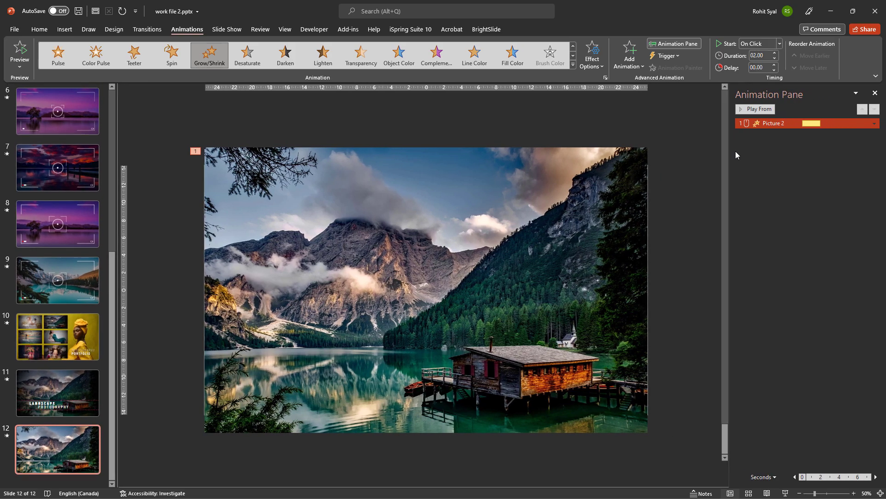
pyautogui.click(749, 108)
# - Set the duration of the lakeside cabin photo's Grow/Shrink animation to 8 seconds
pyautogui.click(875, 123)
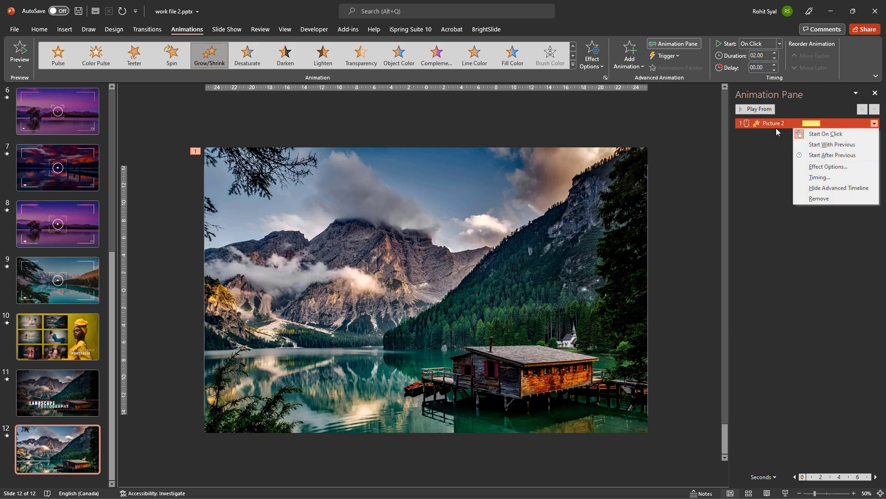
pyautogui.click(811, 167)
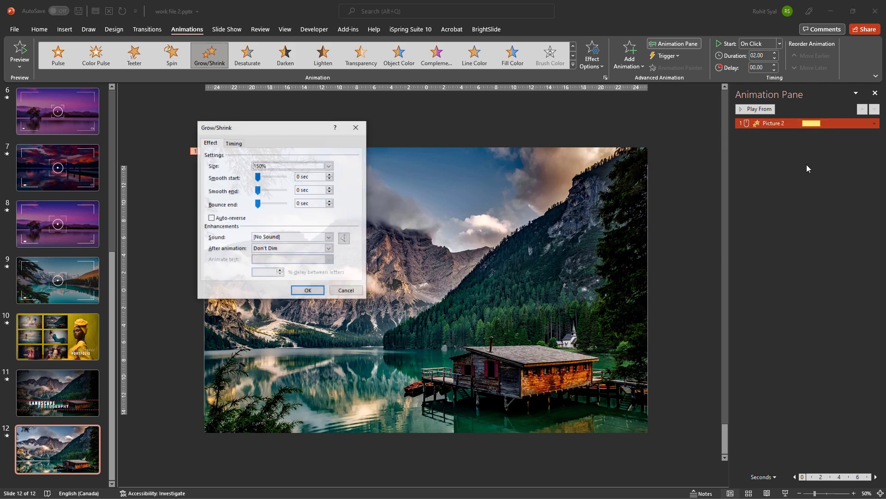
pyautogui.click(242, 143)
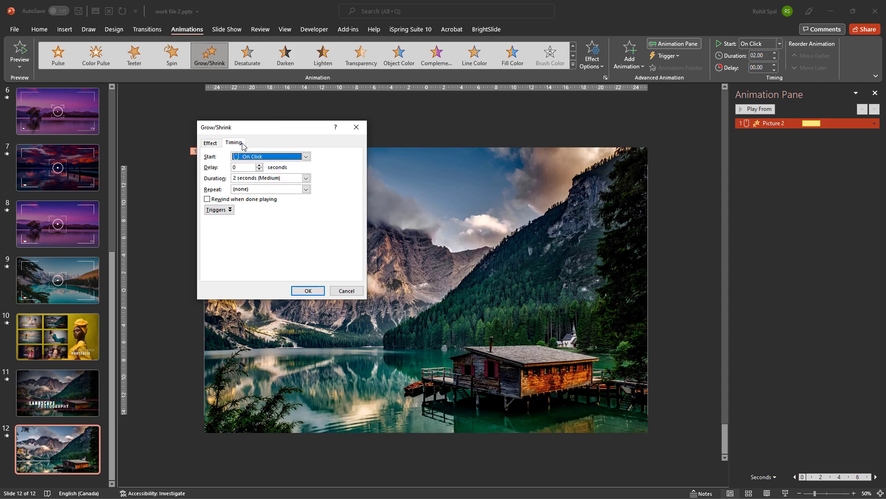
pyautogui.click(281, 178)
pyautogui.write('8')
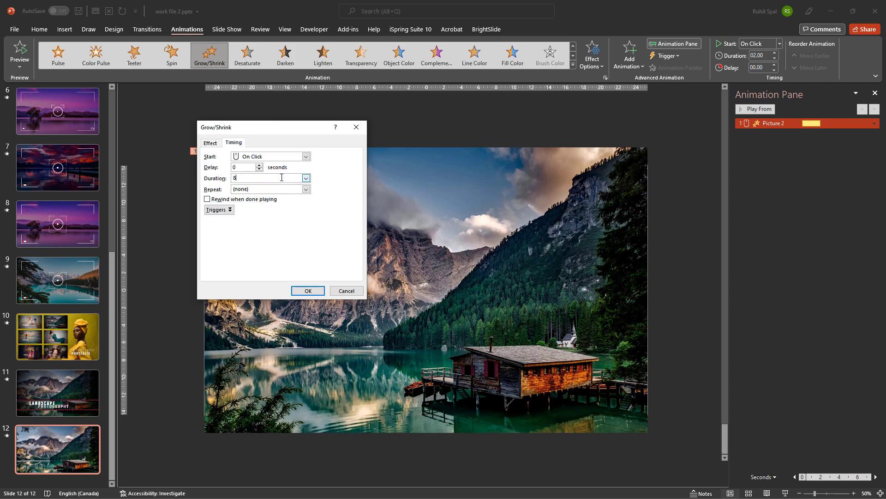
pyautogui.click(303, 291)
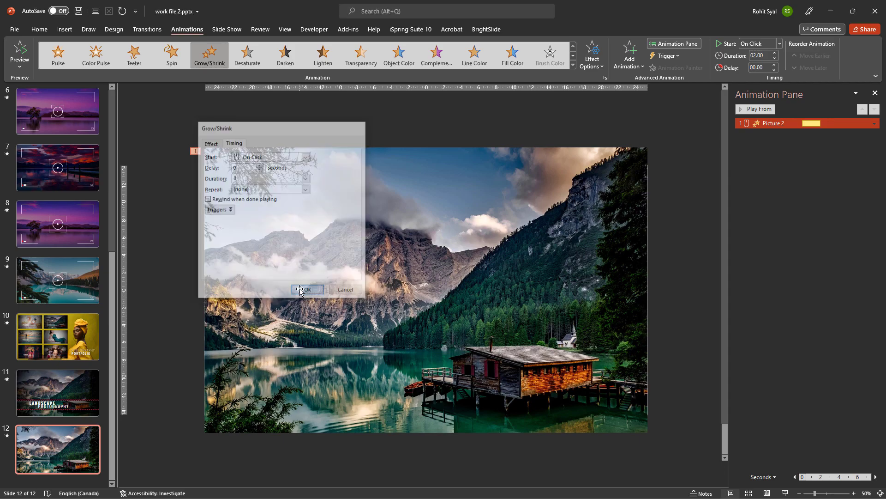
# - Set the photo's Grow/Shrink effect to a smooth end of 8 sec and a custom size of 120%
pyautogui.rightClick(762, 123)
pyautogui.click(813, 166)
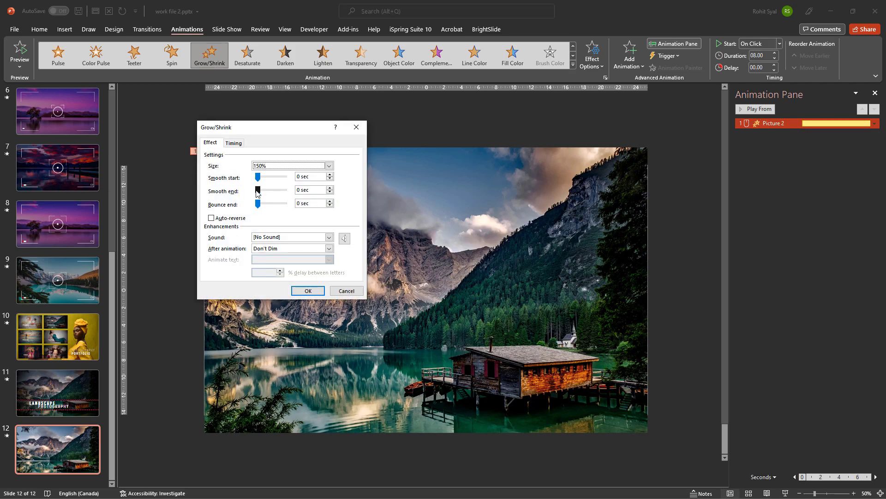
pyautogui.moveTo(258, 193); pyautogui.dragTo(286, 194)
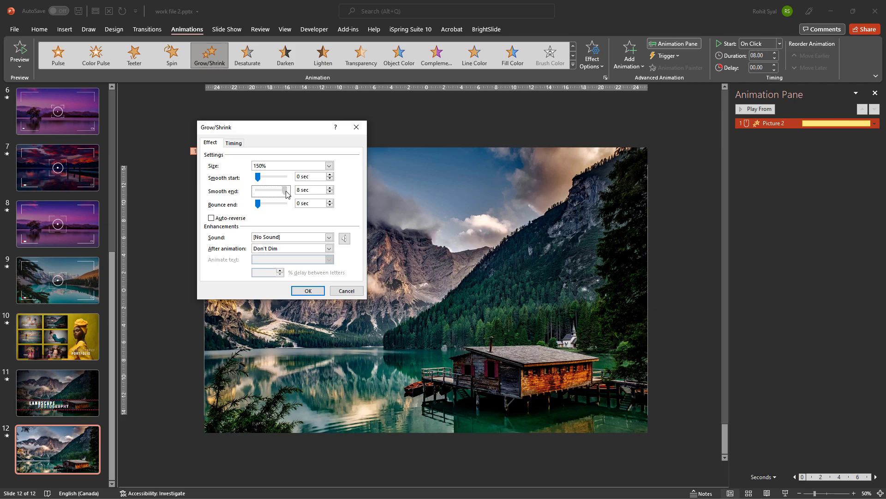
pyautogui.click(262, 166)
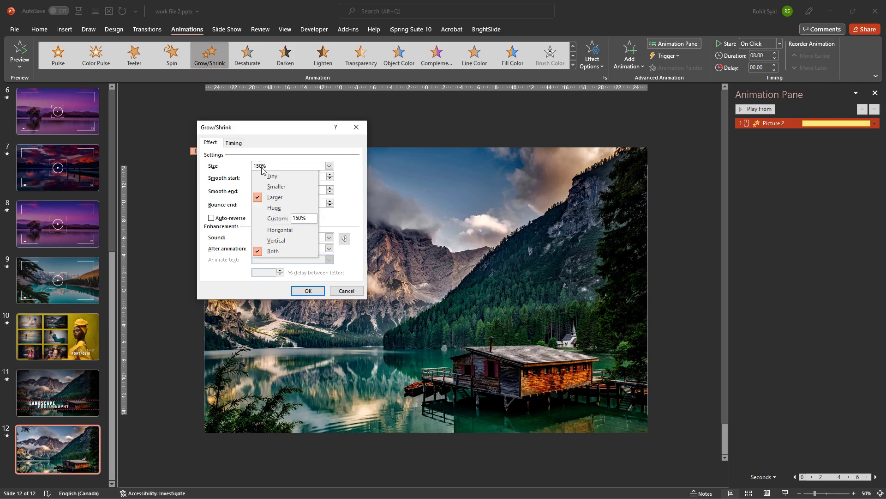
pyautogui.click(299, 218)
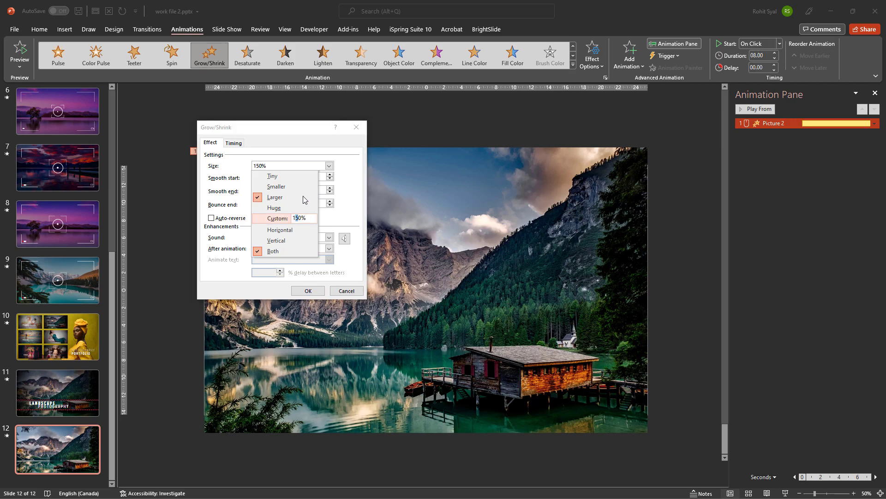
pyautogui.click(261, 220)
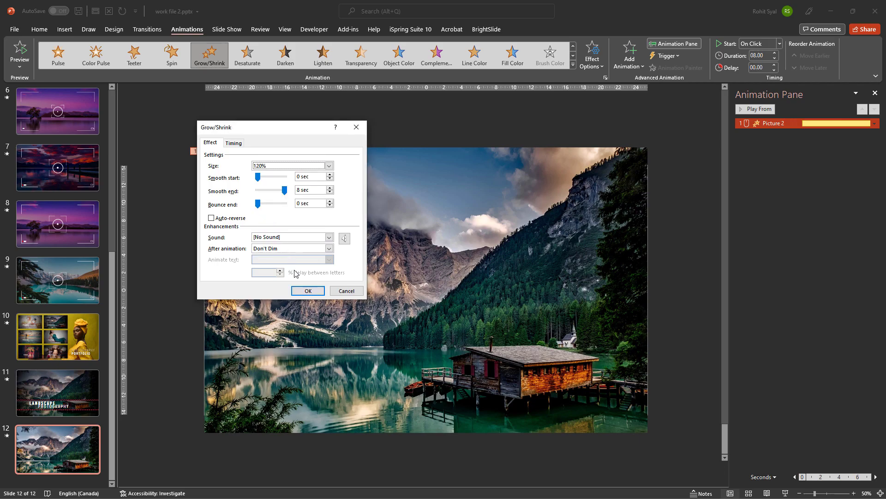
pyautogui.click(308, 290)
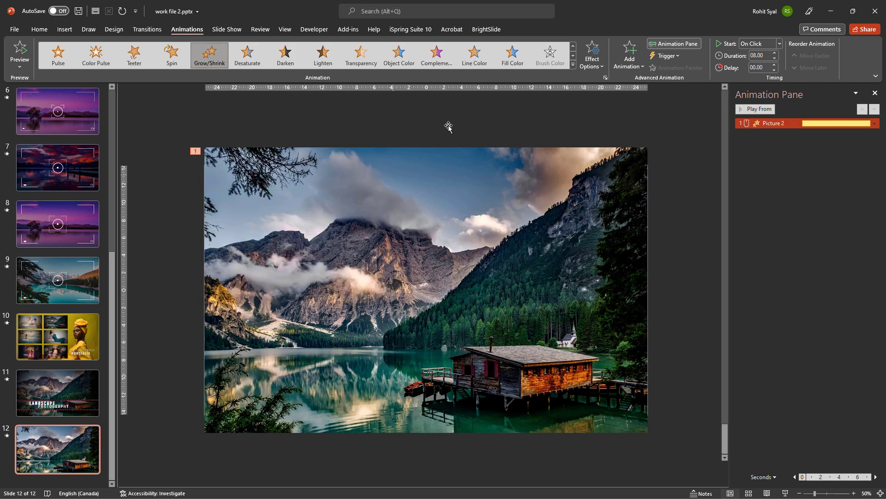
# - Preview the photo's Grow/Shrink animation and set it to start After Previous
pyautogui.click(752, 109)
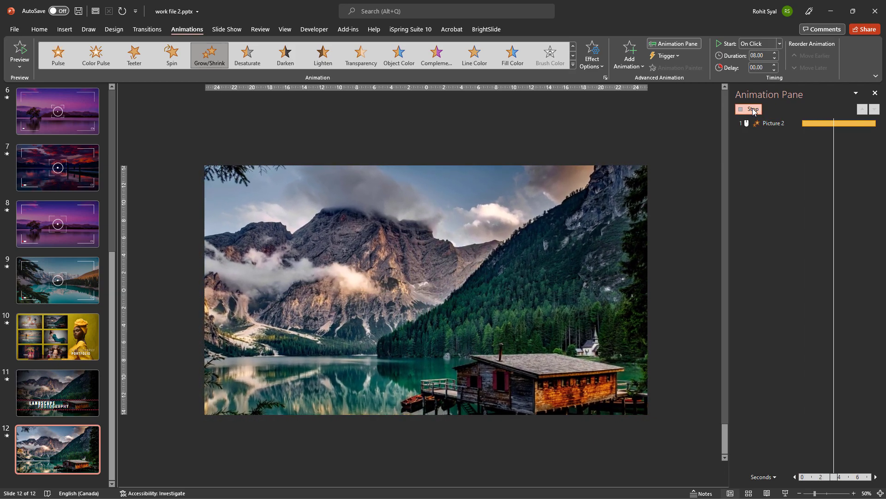
pyautogui.click(752, 109)
pyautogui.rightClick(755, 124)
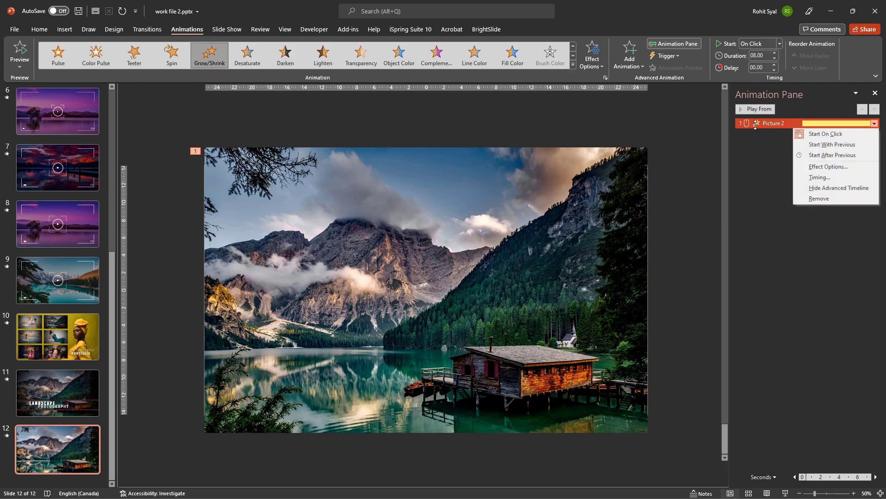
pyautogui.click(810, 155)
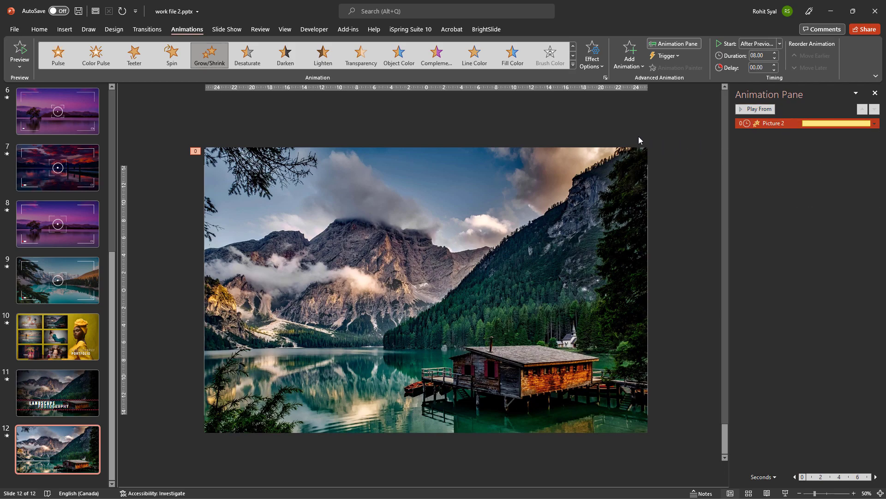
# - Draw a rectangle 50.8 cm wide and 28.58 cm high that covers the whole of slide 12
pyautogui.click(39, 29)
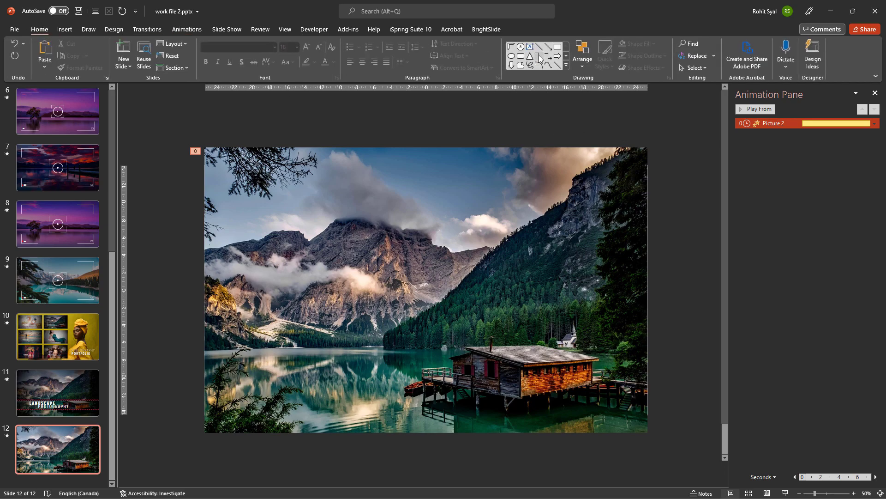
pyautogui.click(557, 48)
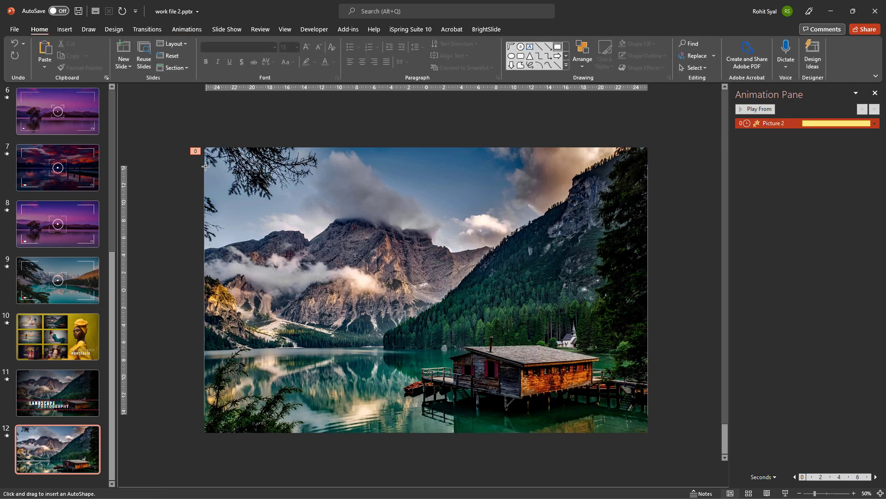
pyautogui.moveTo(203, 165)
pyautogui.mouseDown()
pyautogui.moveTo(396, 415)
pyautogui.moveTo(648, 414)
pyautogui.mouseUp()
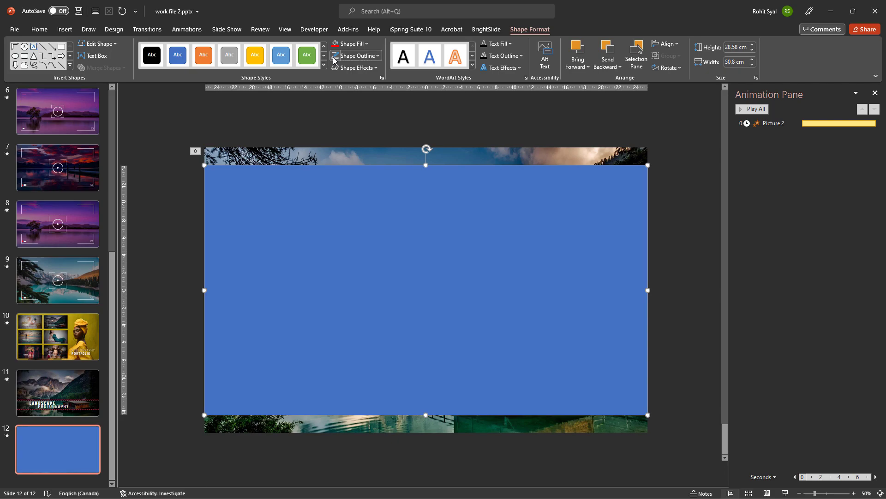
# - Give the rectangle a radial gradient fill From Center, with the two middle gradient stops moved to 37% and 68%
pyautogui.rightClick(386, 223)
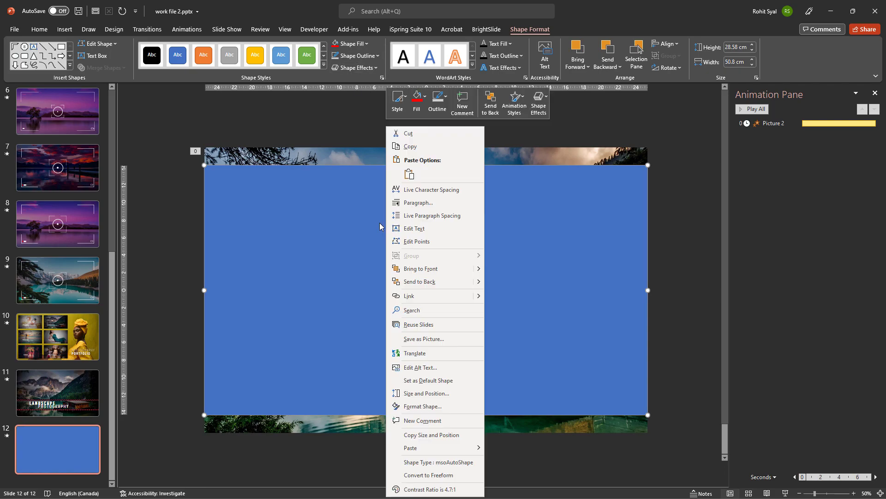
pyautogui.click(423, 406)
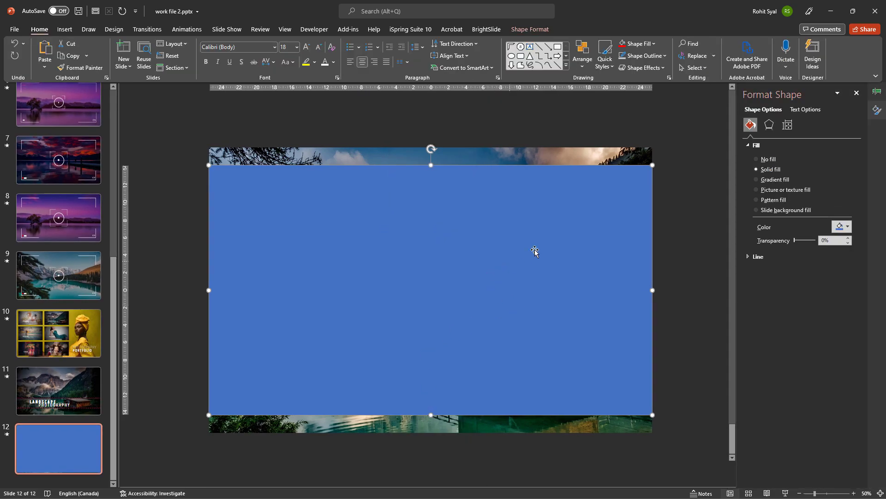
pyautogui.click(772, 180)
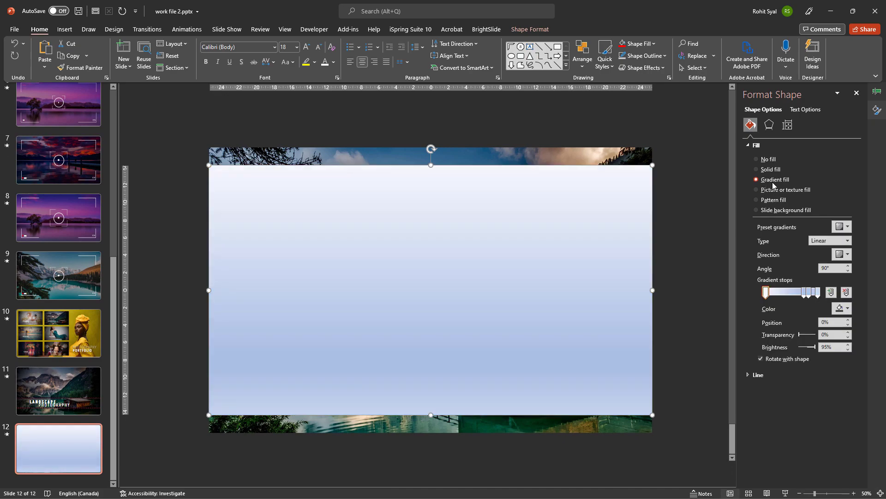
pyautogui.click(827, 241)
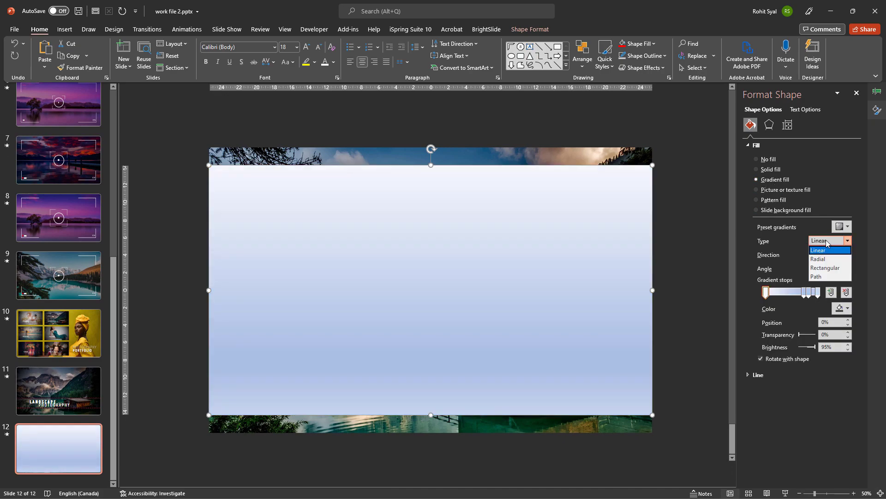
pyautogui.click(819, 260)
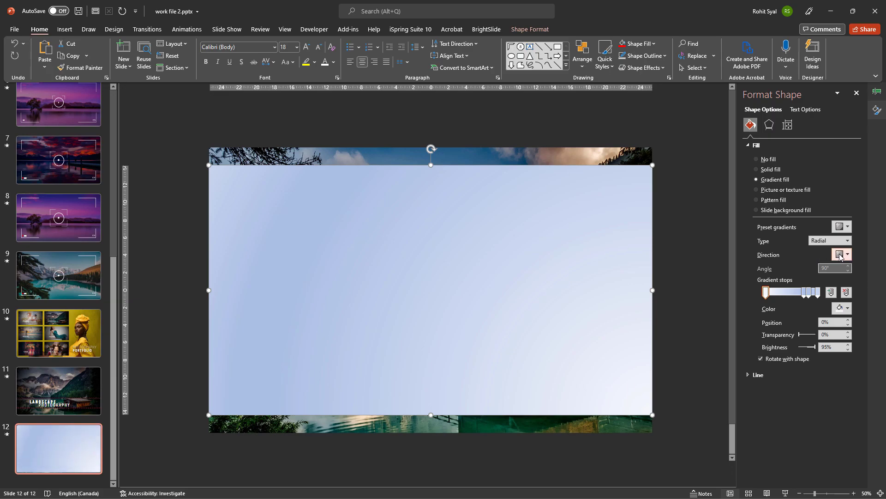
pyautogui.click(840, 256)
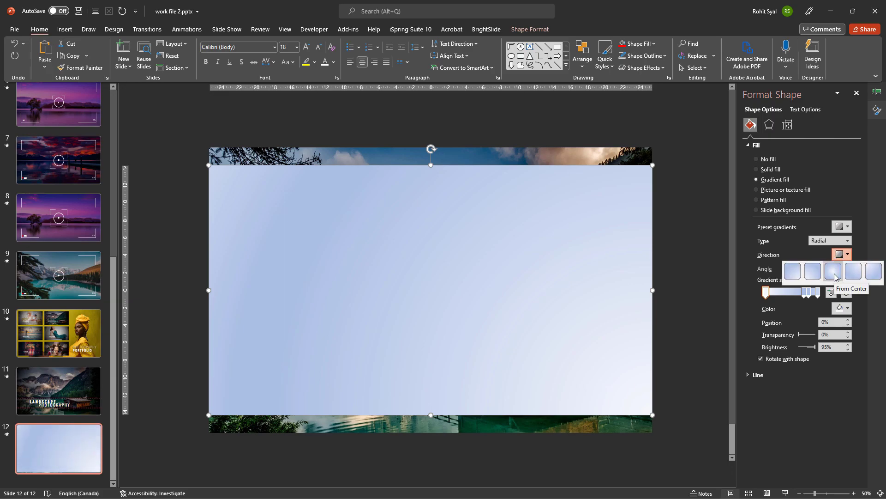
pyautogui.click(834, 272)
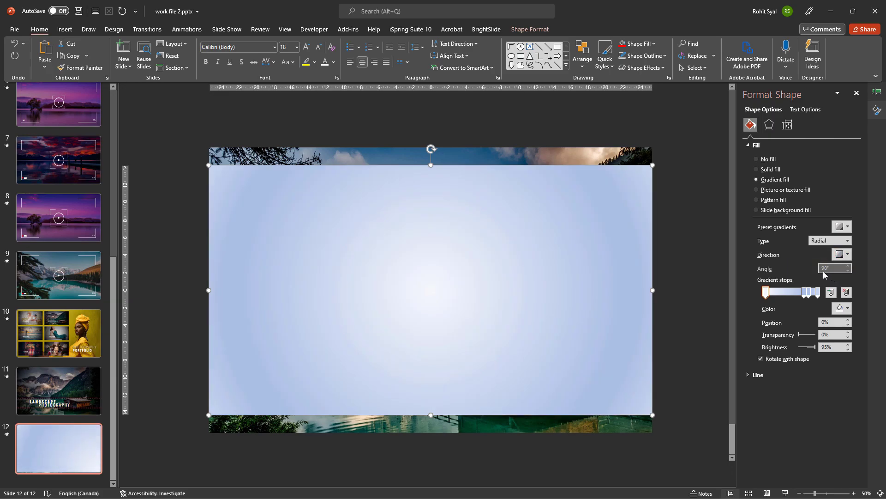
pyautogui.moveTo(804, 295); pyautogui.dragTo(783, 295)
pyautogui.click(807, 295)
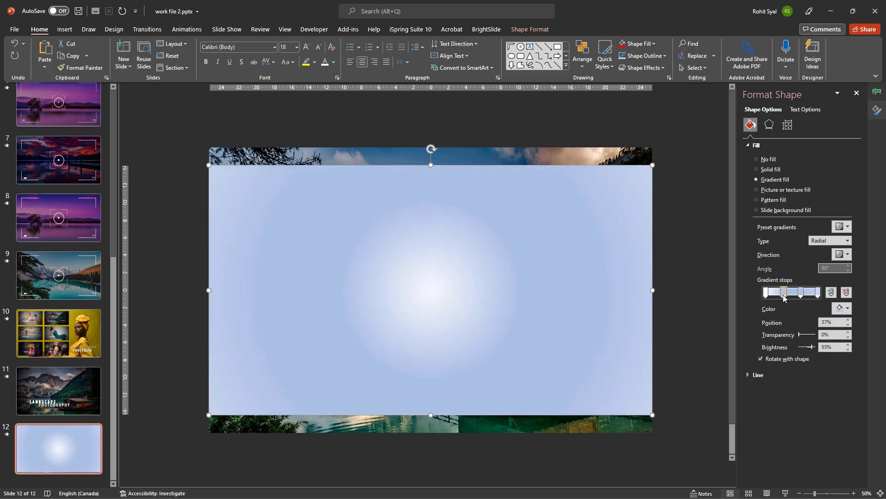
# - Set the color of all four gradient stops of the rectangle to Black, Text 1
pyautogui.click(766, 293)
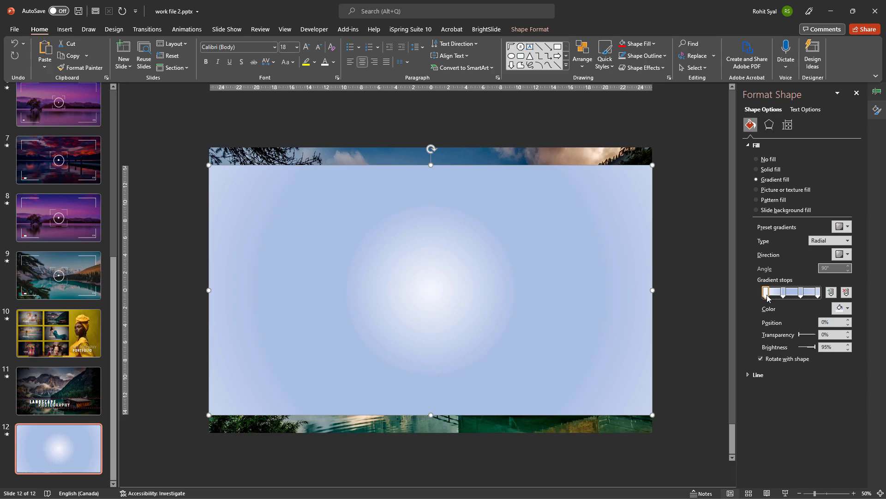
pyautogui.click(842, 308)
pyautogui.click(817, 333)
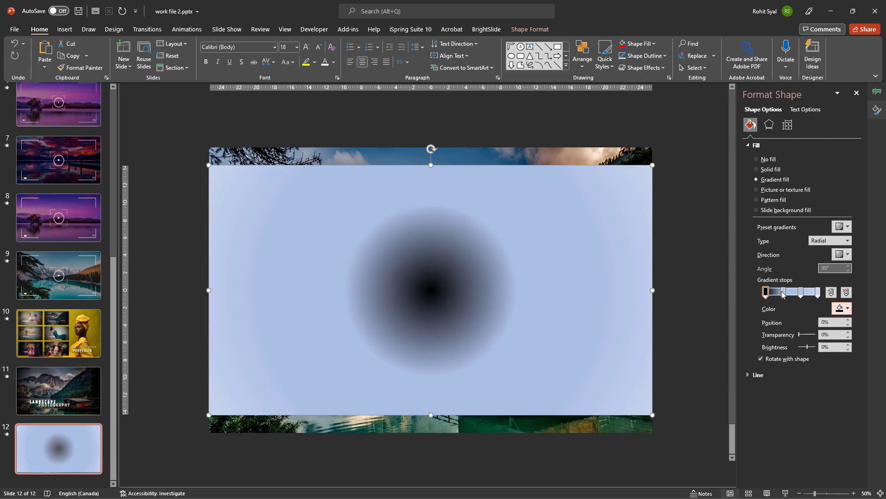
pyautogui.click(783, 292)
pyautogui.click(840, 309)
pyautogui.click(817, 332)
pyautogui.click(801, 292)
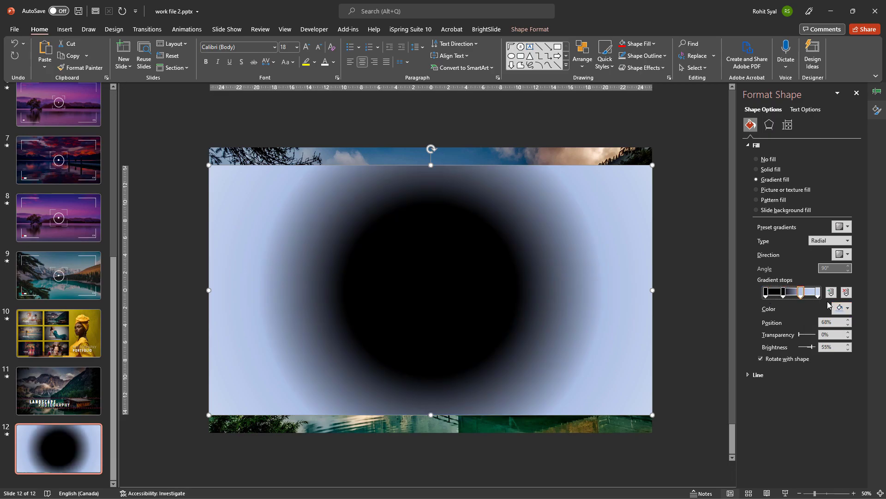
pyautogui.click(840, 308)
pyautogui.click(817, 332)
pyautogui.click(818, 292)
pyautogui.click(840, 308)
pyautogui.click(817, 332)
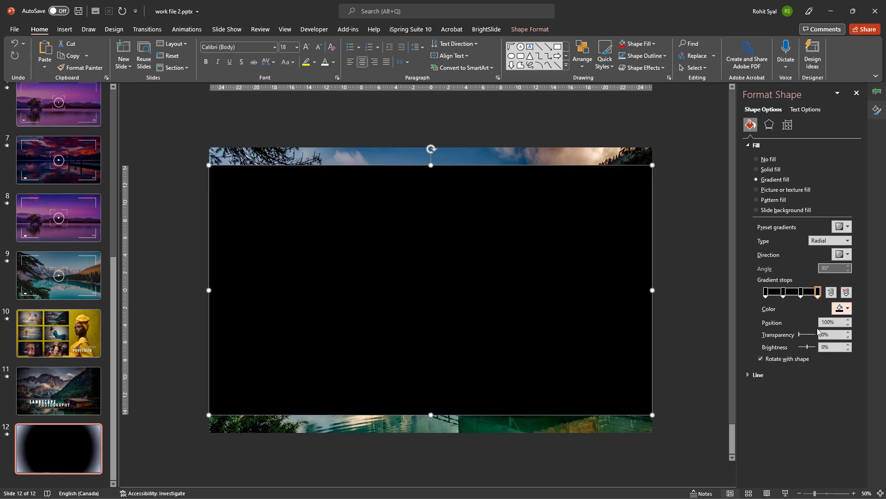
# - Set the gradient's transparency to 100% at the first stop and 64% at the third, and make the second stop partly transparent
pyautogui.click(766, 293)
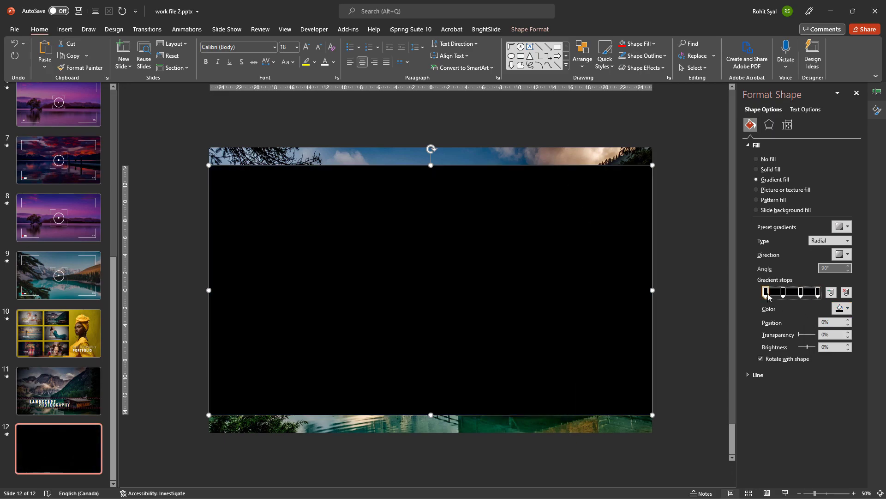
pyautogui.moveTo(800, 335); pyautogui.dragTo(816, 337)
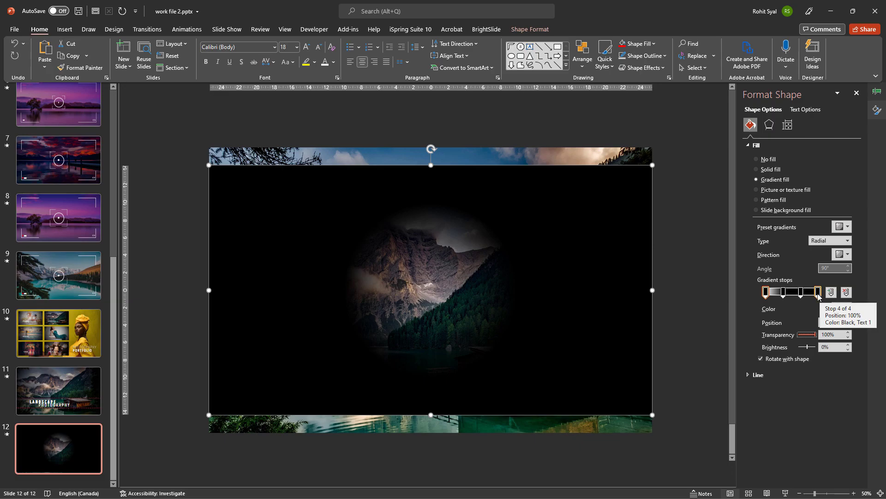
pyautogui.click(784, 292)
pyautogui.moveTo(799, 336); pyautogui.dragTo(807, 337)
pyautogui.click(801, 292)
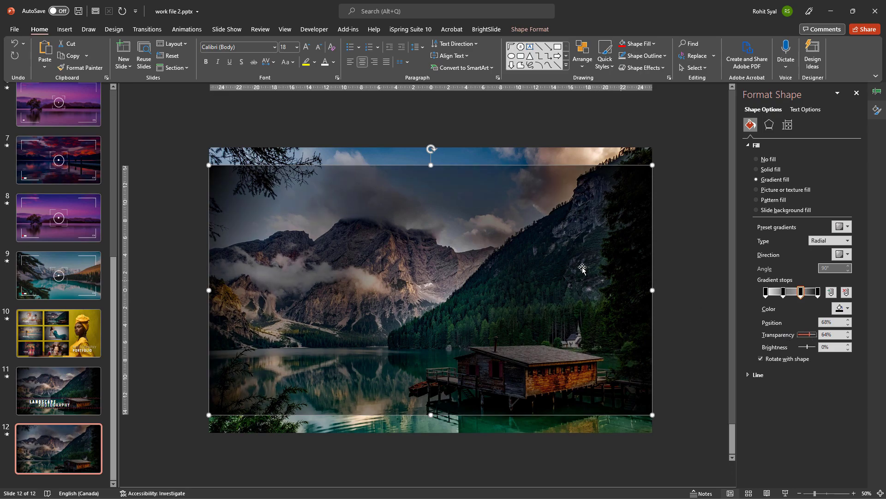
# - Apply the Fade entrance animation to the gradient rectangle and show the Animation Pane
pyautogui.click(179, 31)
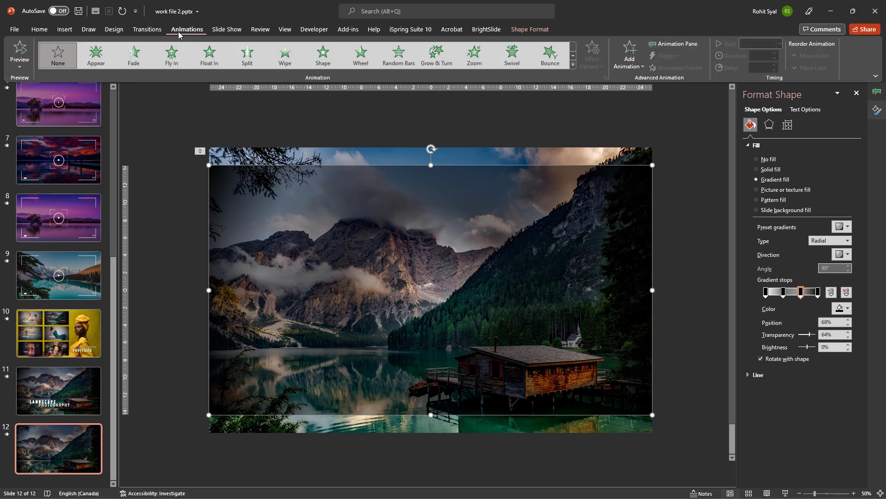
pyautogui.click(129, 63)
pyautogui.click(198, 84)
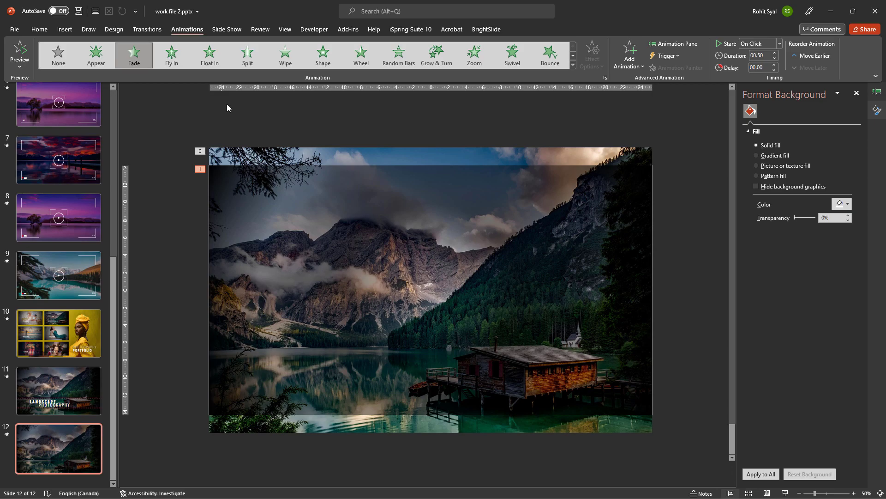
pyautogui.click(877, 90)
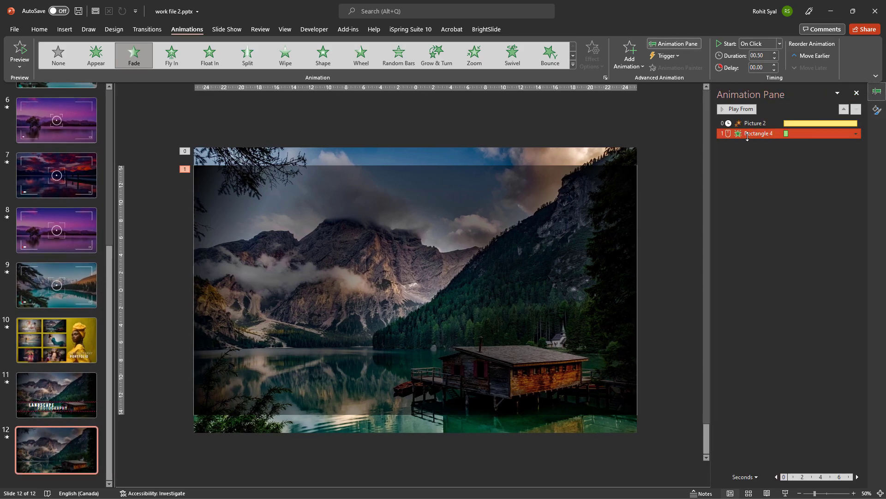
# - Set the gradient rectangle's Fade to start With Previous with a 7-second duration, and preview the slide's animations
pyautogui.click(856, 134)
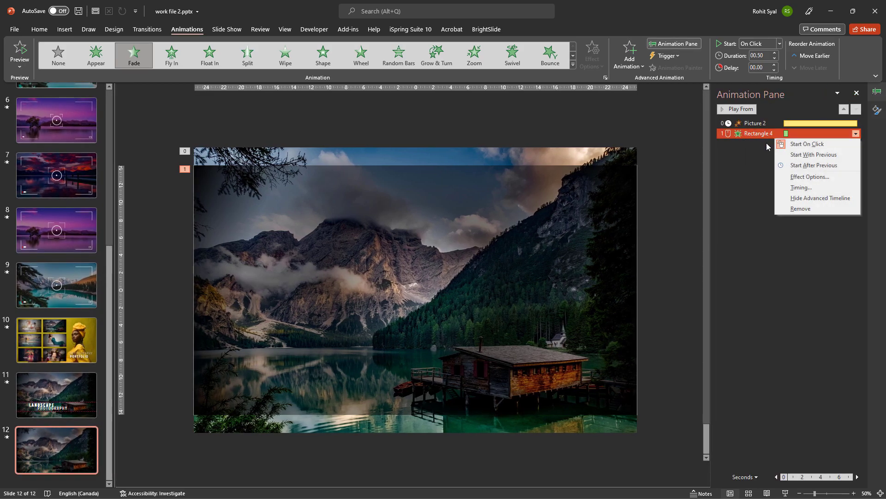
pyautogui.click(791, 153)
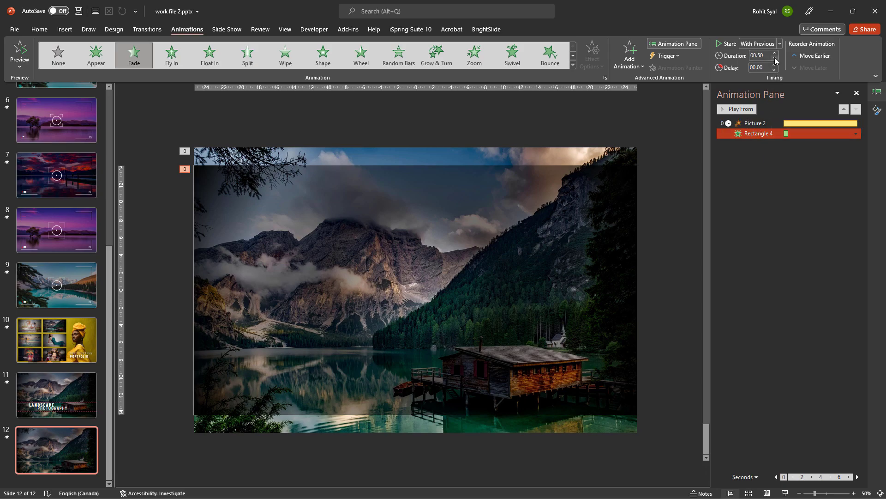
pyautogui.moveTo(776, 52); pyautogui.dragTo(776, 53)
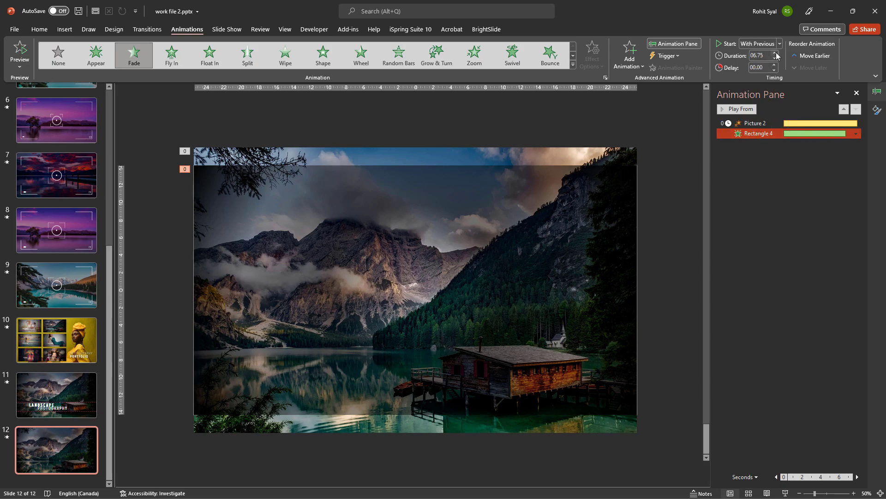
pyautogui.click(696, 123)
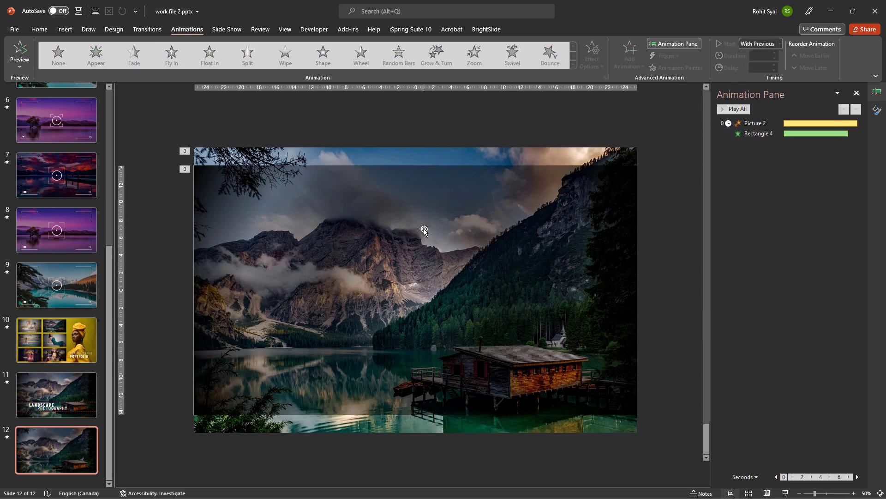
pyautogui.click(726, 109)
pyautogui.click(327, 240)
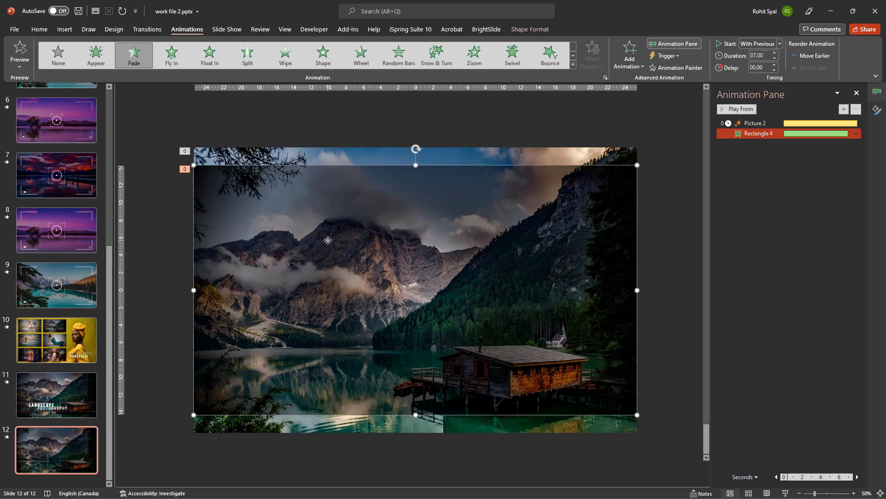
# - Copy the LANDSCAPE and PHOTOGRAPHY text boxes from slide 11 and paste them onto slide 12
pyautogui.click(184, 285)
pyautogui.click(82, 392)
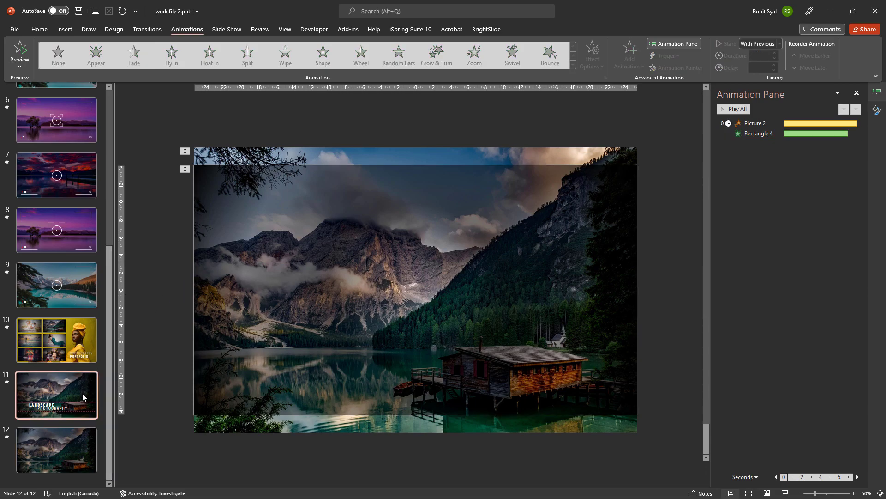
pyautogui.click(280, 347)
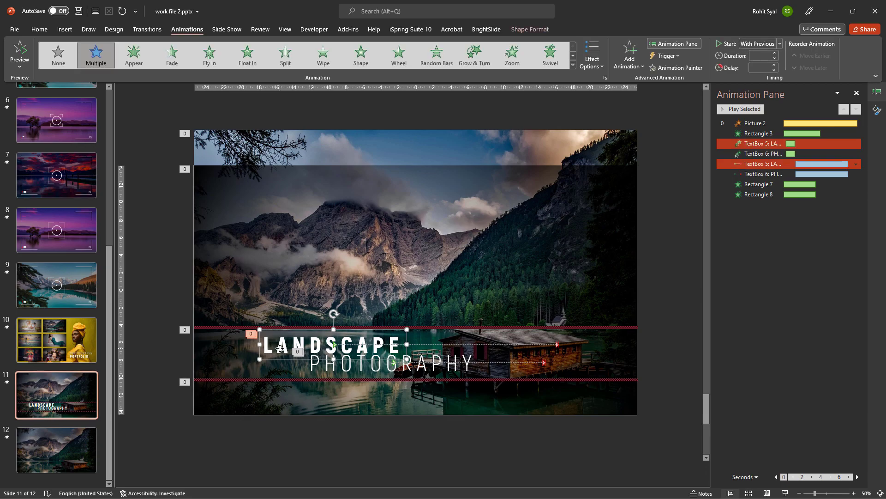
pyautogui.press('Escape')
pyautogui.click(319, 365)
pyautogui.keyDown('shift'); pyautogui.click(272, 350); pyautogui.keyUp('shift')
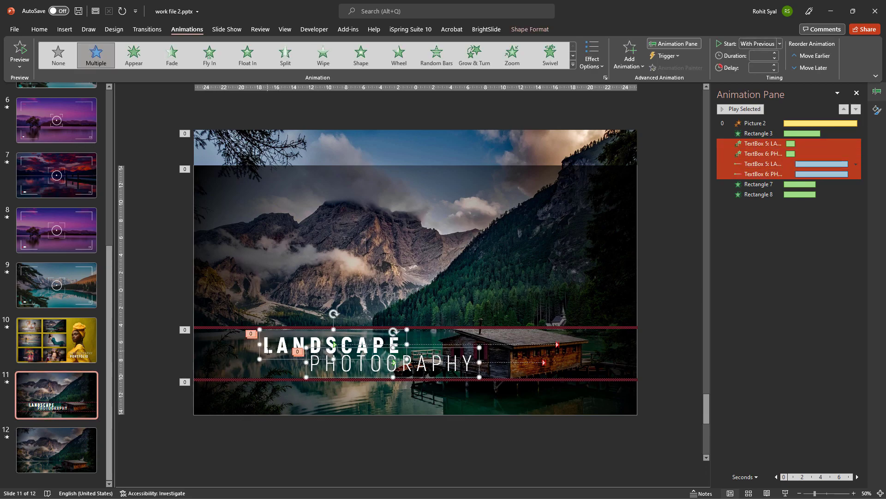
pyautogui.hotkey('ctrl', 'c')
pyautogui.click(57, 449)
pyautogui.hotkey('ctrl', 'v')
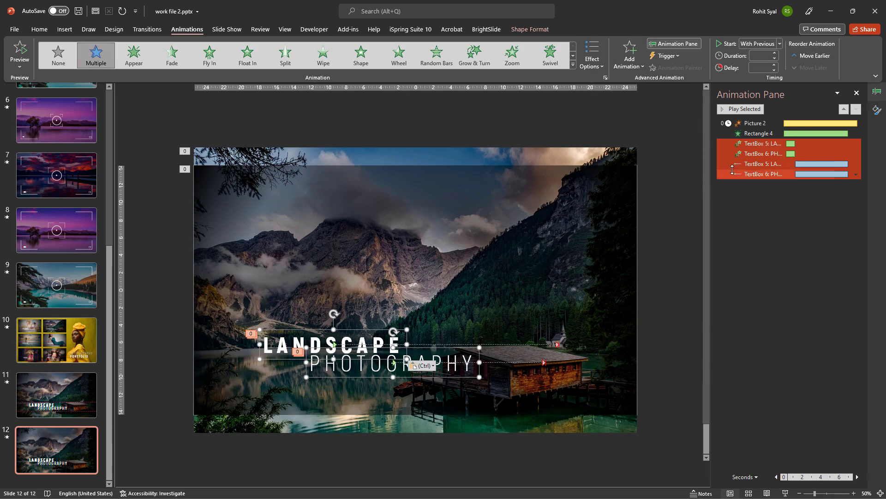
# - Remove all copied animations from the two pasted title text boxes on slide 12
pyautogui.click(856, 163)
pyautogui.click(799, 238)
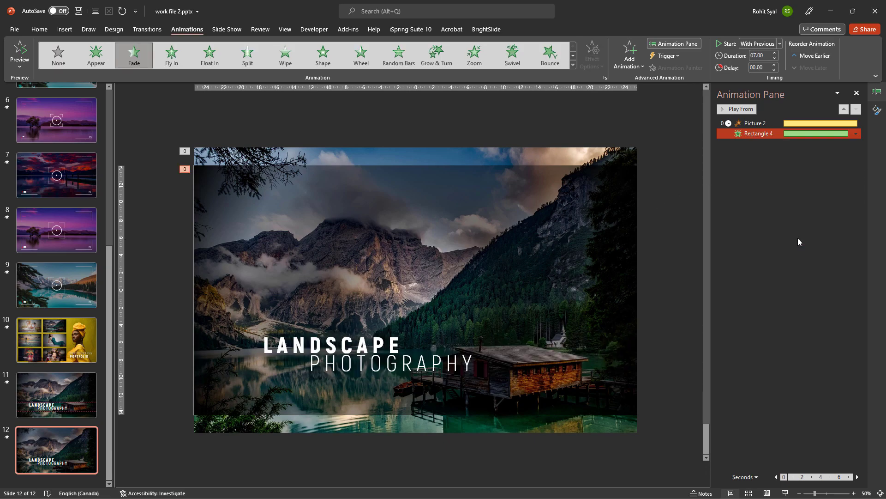
pyautogui.click(180, 333)
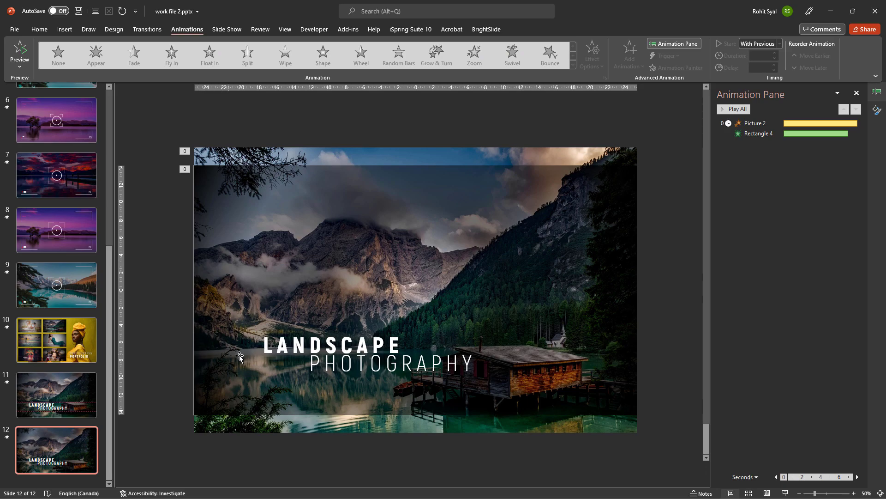
# - Apply the Fly In entrance animation, From Left, to the LANDSCAPE and PHOTOGRAPHY text boxes
pyautogui.click(276, 349)
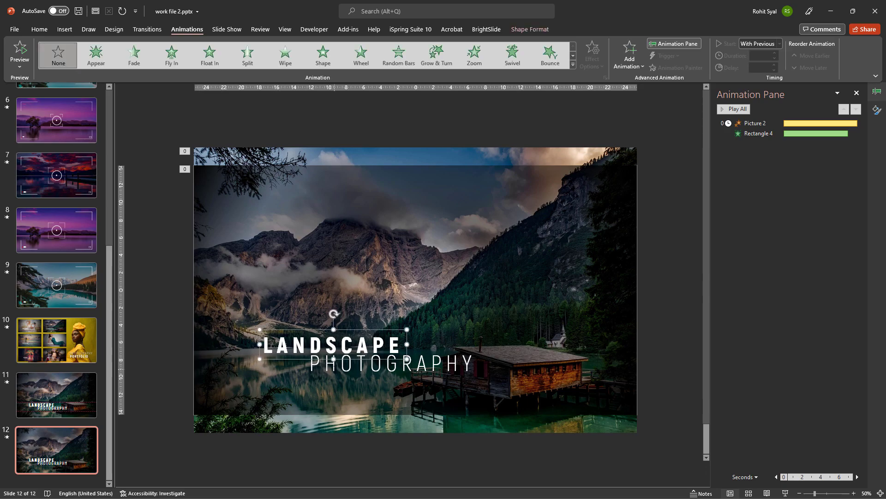
pyautogui.keyDown('shift'); pyautogui.click(334, 369); pyautogui.keyUp('shift')
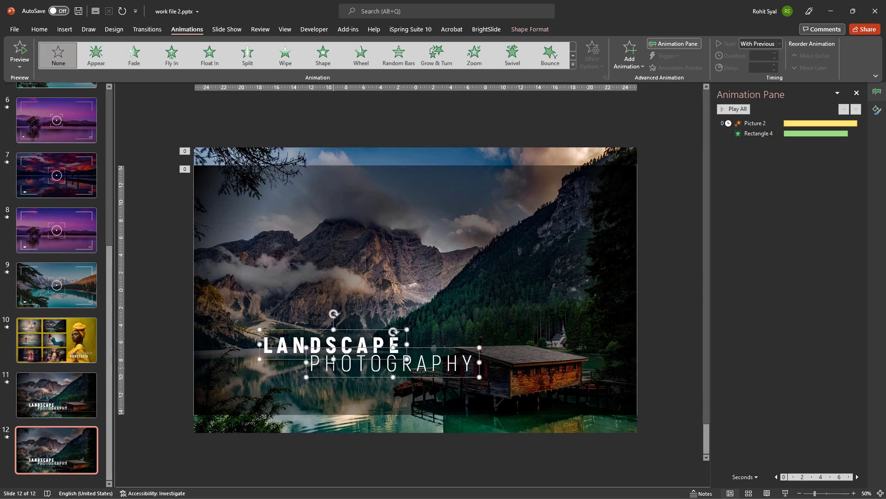
pyautogui.click(172, 56)
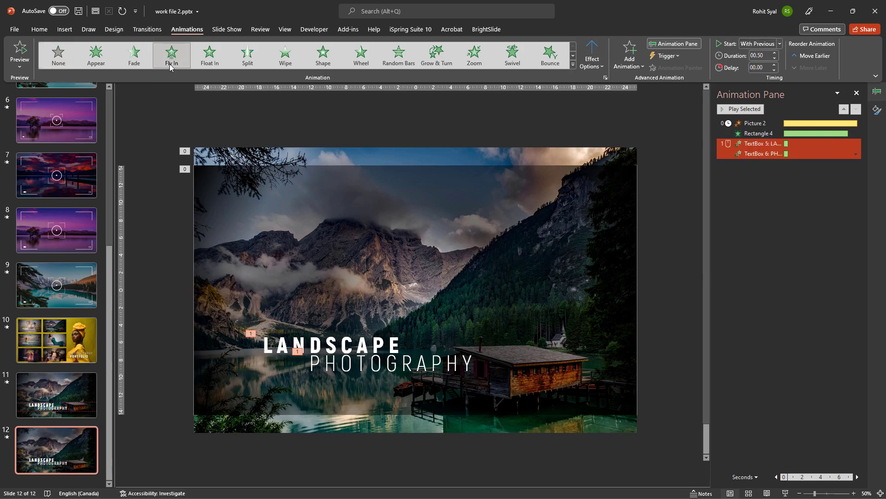
pyautogui.click(592, 56)
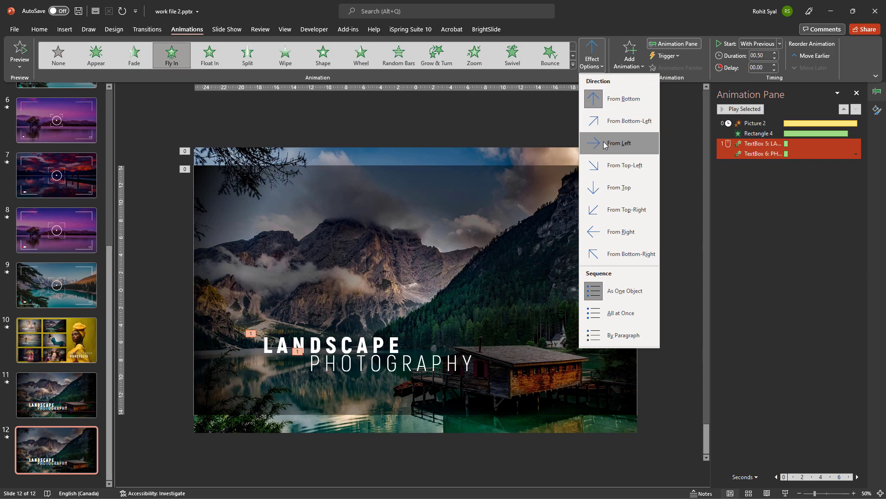
pyautogui.click(604, 143)
# - Preview the Fly In animations of both title text boxes, and set them to a 1-second duration starting With Previous
pyautogui.click(741, 109)
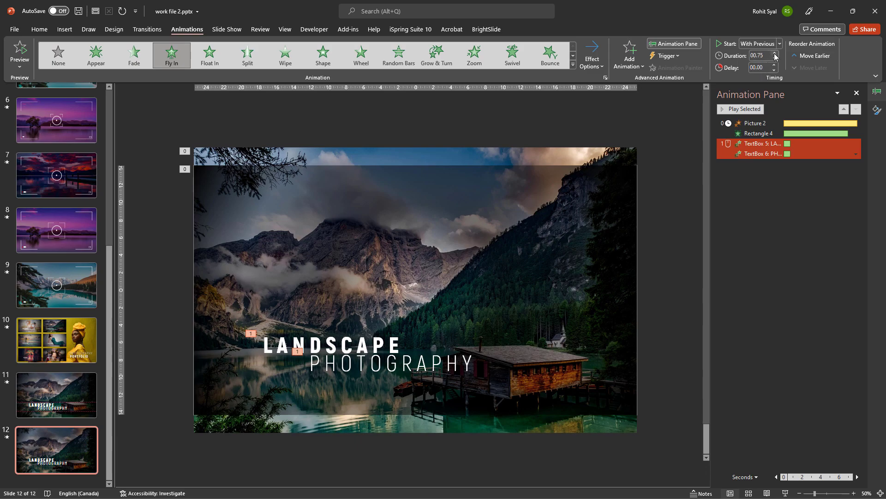
pyautogui.rightClick(752, 143)
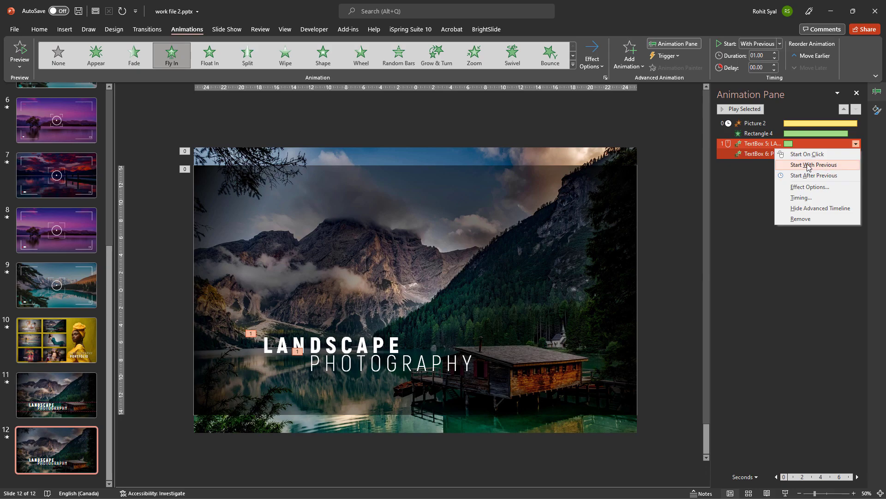
pyautogui.click(805, 163)
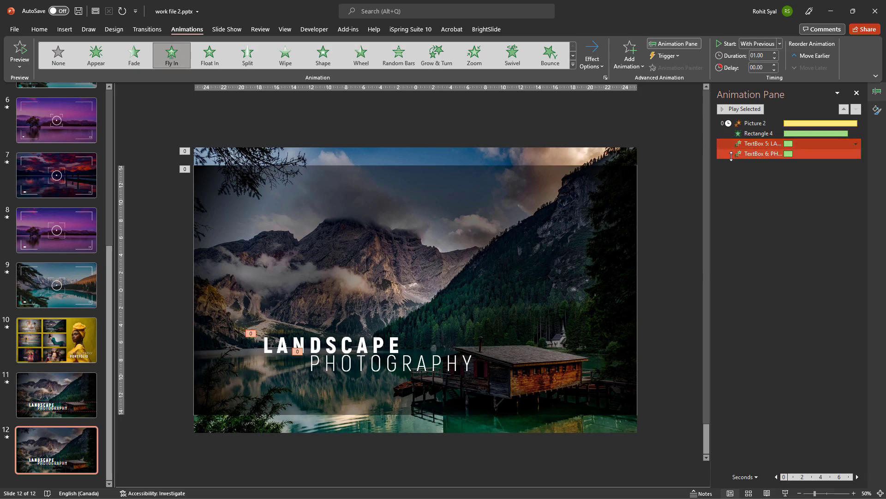
# - Add a Lines motion path with direction Right to both title text boxes as a second animation
pyautogui.click(629, 57)
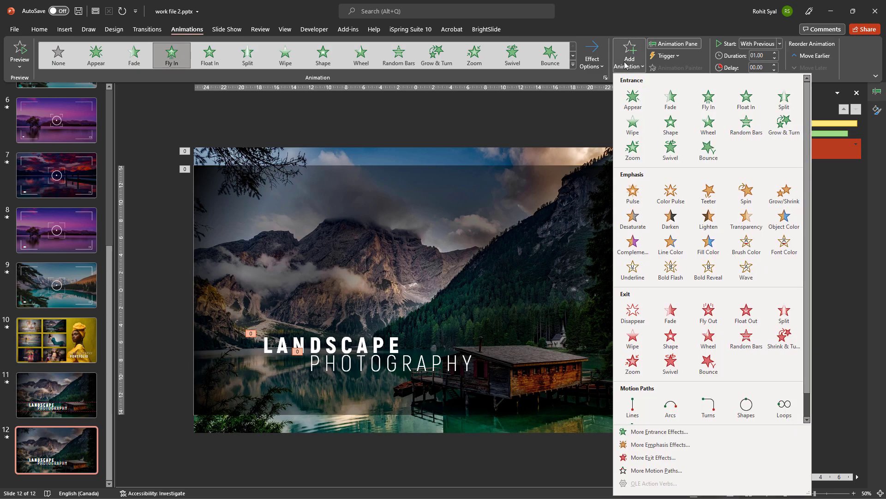
pyautogui.click(637, 409)
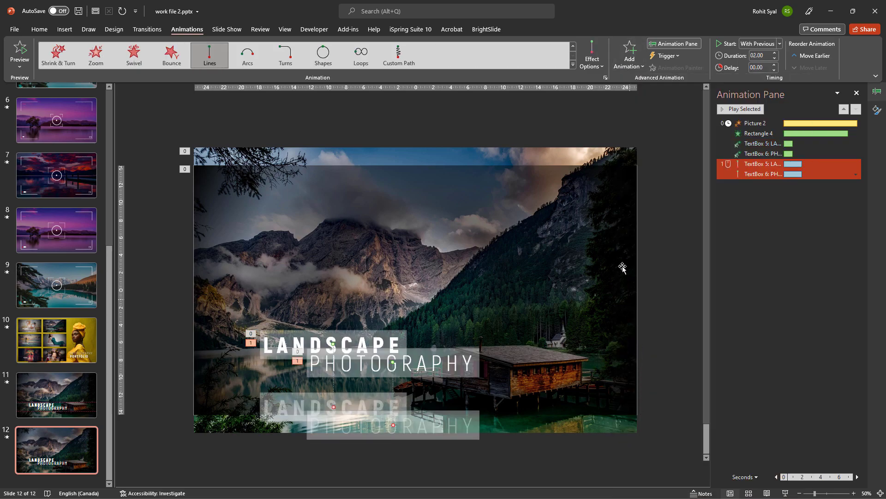
pyautogui.click(593, 67)
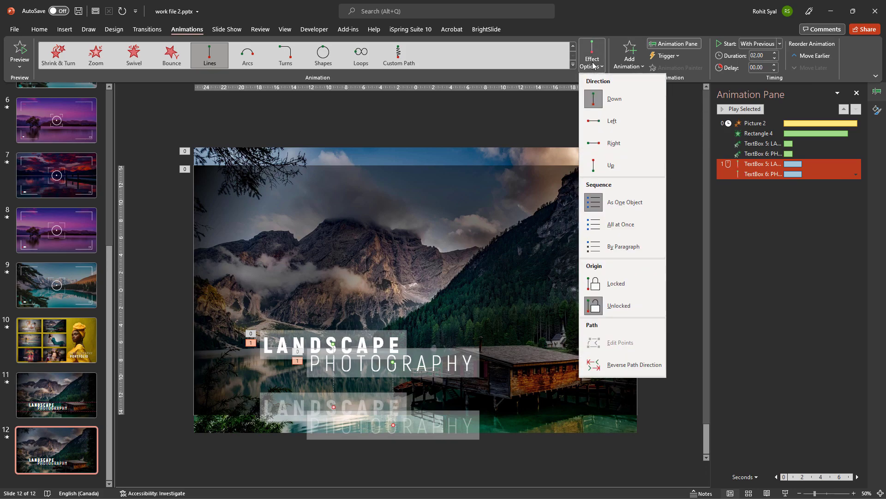
pyautogui.click(593, 142)
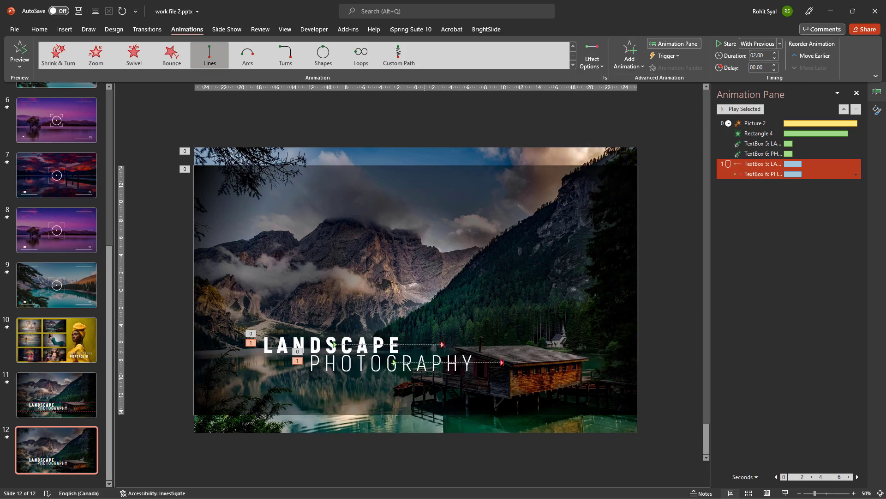
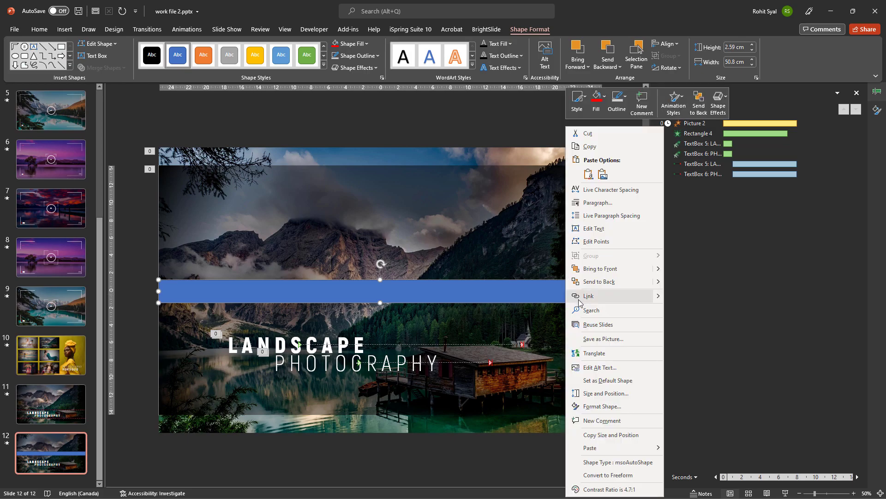
# - Fill the blue bar with the small checkerboard pattern, using the recent purple as foreground and black as background
pyautogui.click(609, 406)
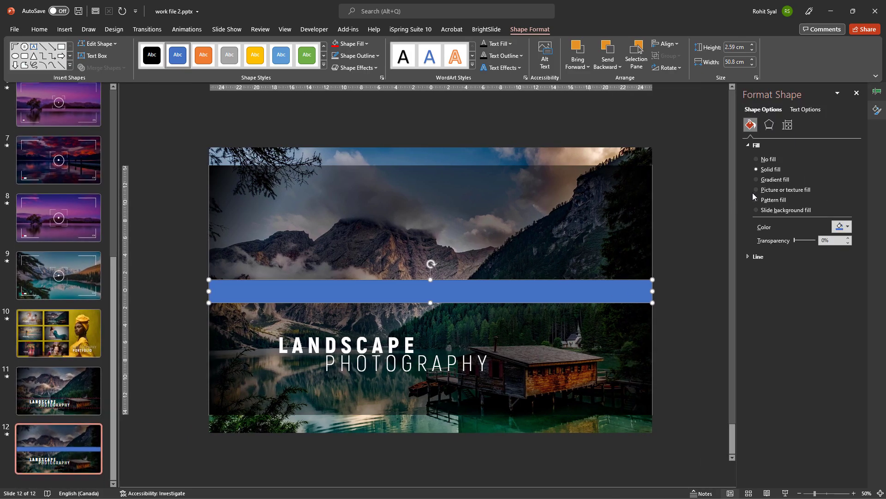
pyautogui.click(766, 202)
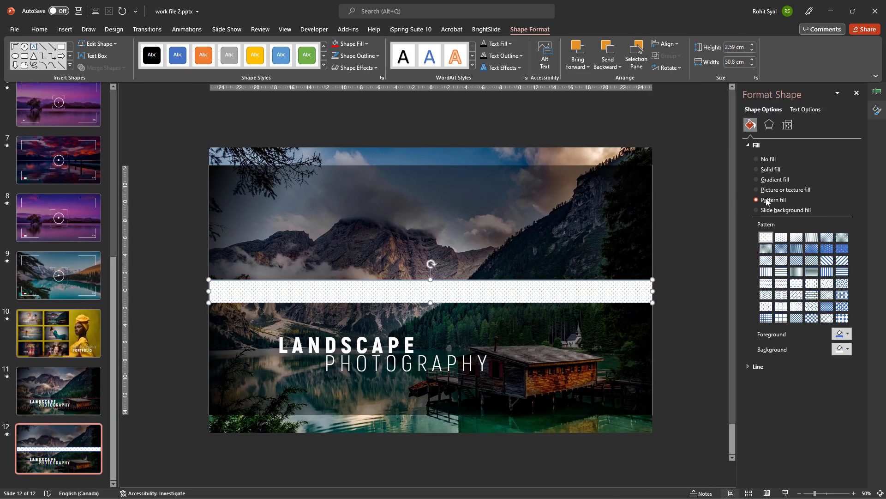
pyautogui.click(796, 317)
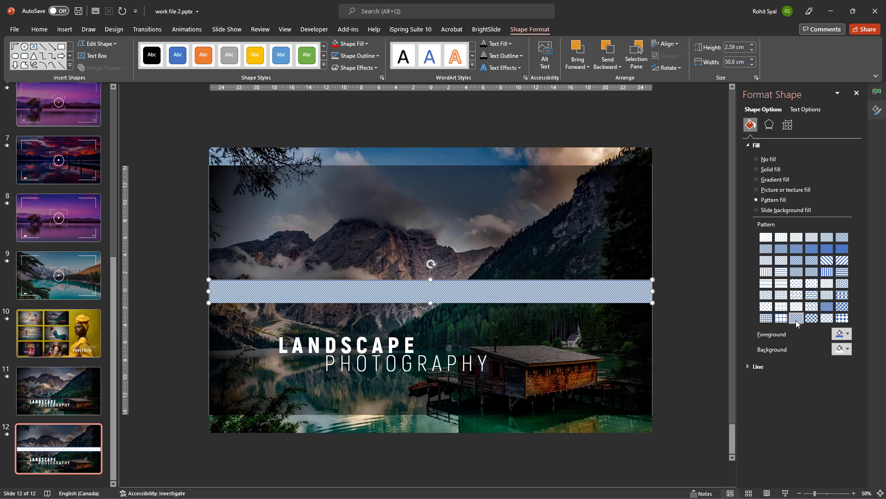
pyautogui.click(841, 335)
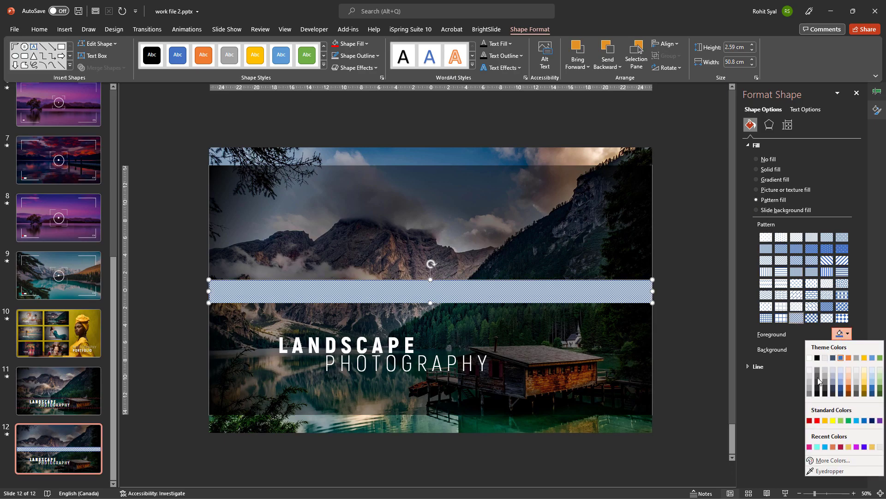
pyautogui.click(855, 447)
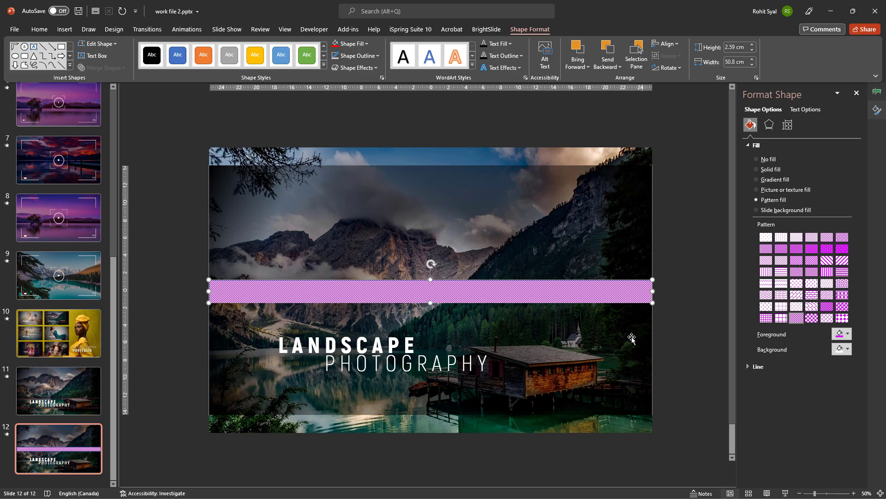
pyautogui.click(838, 349)
pyautogui.click(817, 373)
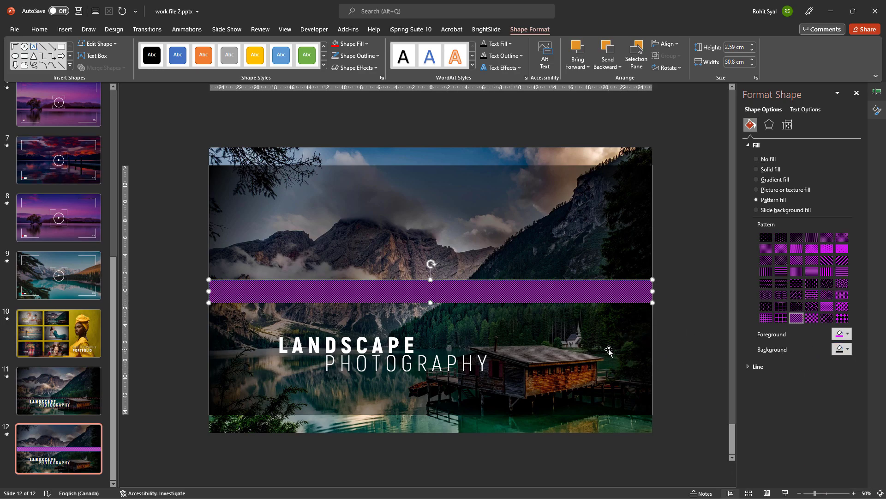
# - Reduce the patterned bar's height to 0.3 cm and place it just above the LANDSCAPE text
pyautogui.moveTo(431, 279); pyautogui.dragTo(430, 299)
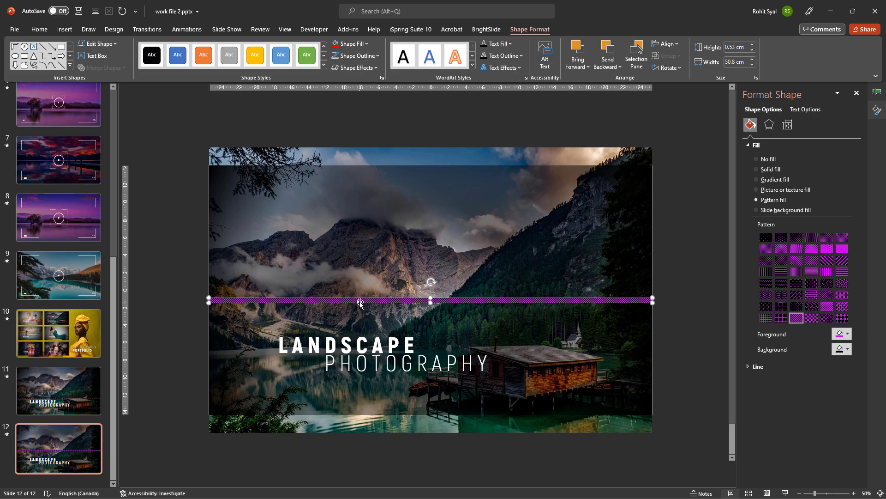
pyautogui.moveTo(362, 301); pyautogui.dragTo(358, 328)
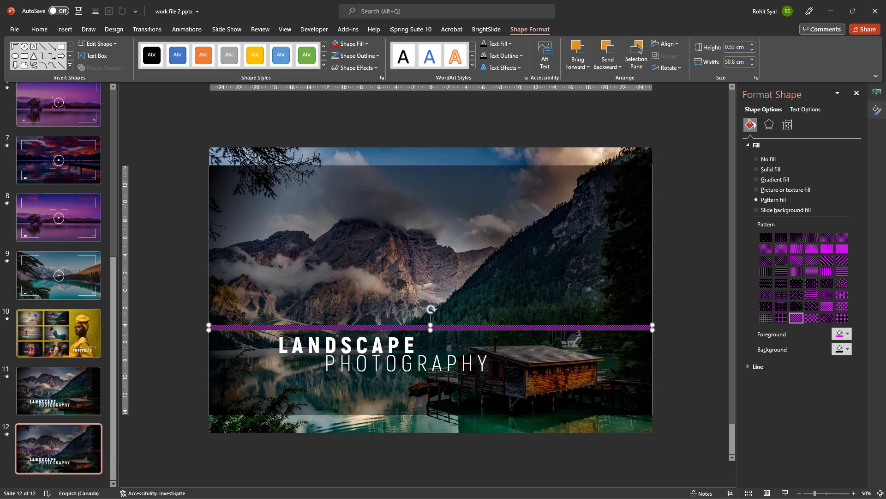
pyautogui.click(751, 52)
pyautogui.click(752, 51)
pyautogui.click(752, 52)
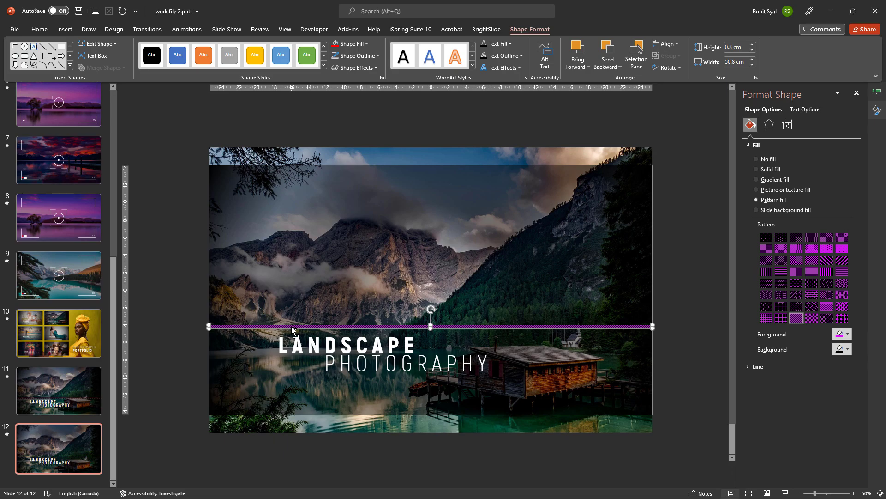
# - Duplicate the thin patterned bar and place the copy just below the PHOTOGRAPHY text
pyautogui.hotkey('ctrl', 'c')
pyautogui.hotkey('ctrl', 'v')
pyautogui.moveTo(291, 329); pyautogui.dragTo(285, 383)
# - Apply the Wipe entrance animation to both patterned bars
pyautogui.keyDown('shift'); pyautogui.click(238, 327); pyautogui.keyUp('shift')
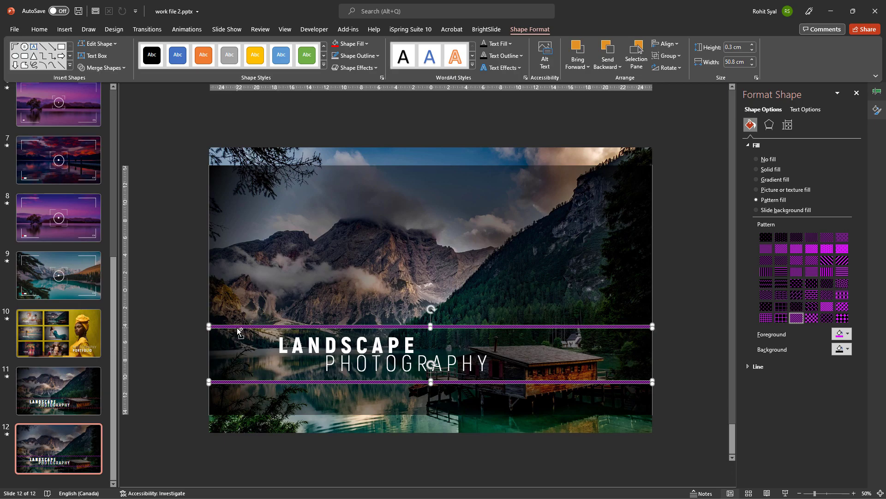
pyautogui.click(179, 30)
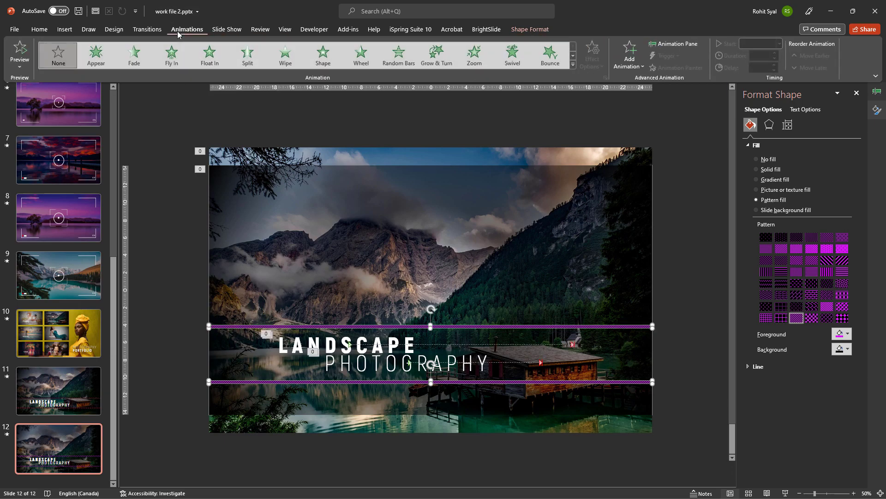
pyautogui.click(280, 62)
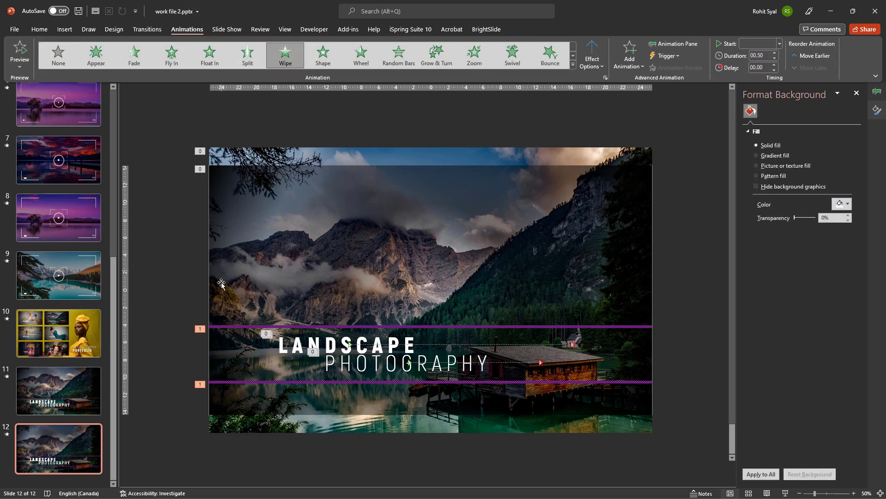
# - Set the upper patterned bar's Wipe direction to From Left and the lower bar's to From Right
pyautogui.click(225, 328)
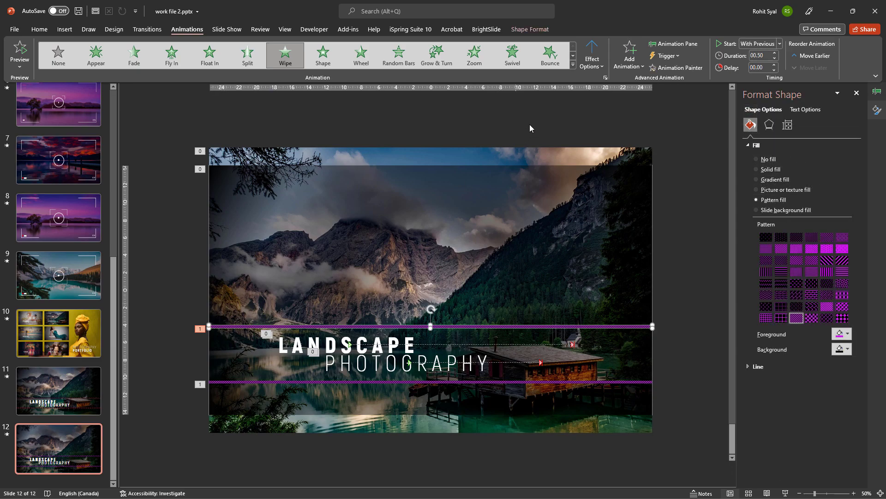
pyautogui.click(589, 65)
pyautogui.click(590, 122)
pyautogui.click(231, 382)
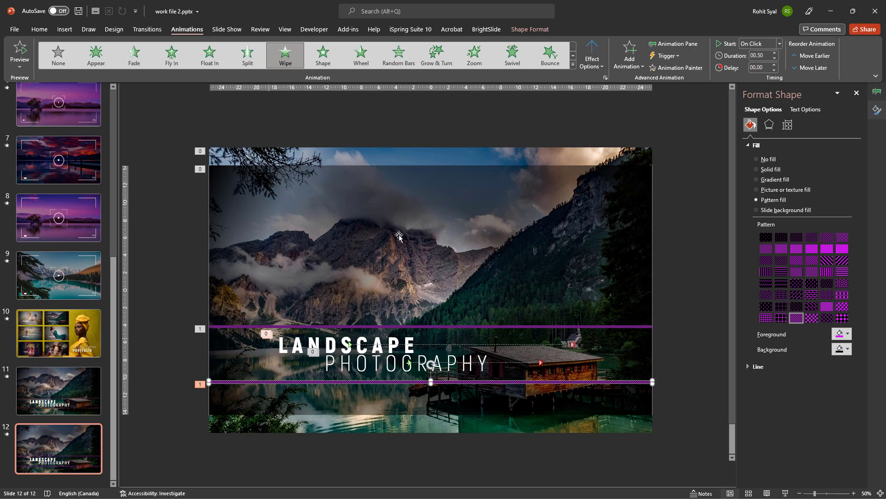
pyautogui.click(592, 53)
pyautogui.click(607, 142)
# - Make both bars' wipes start With Previous, with a 1-second delay and 7-second duration, and preview the slide
pyautogui.click(878, 93)
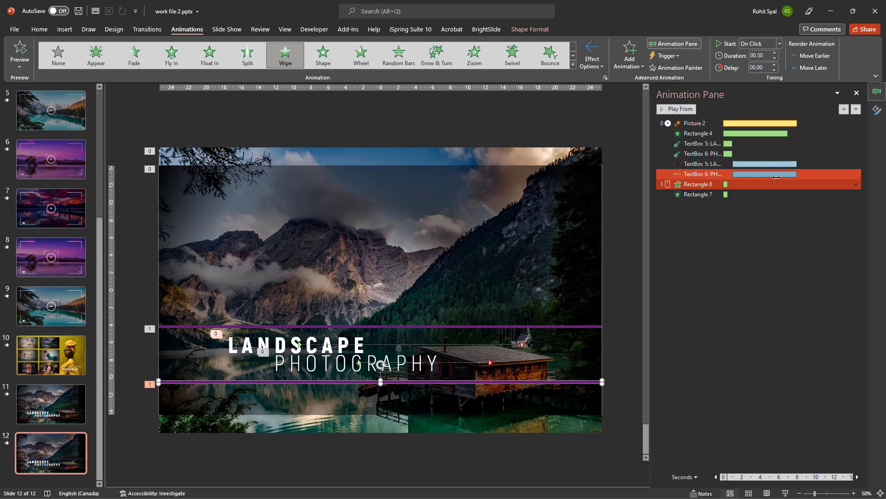
pyautogui.keyDown('shift'); pyautogui.click(696, 194); pyautogui.keyUp('shift')
pyautogui.rightClick(778, 198)
pyautogui.click(789, 215)
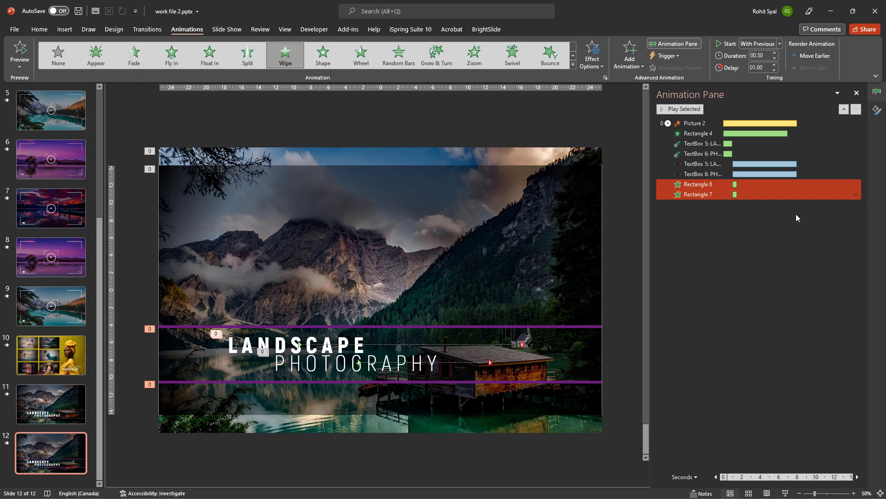
pyautogui.click(776, 53)
pyautogui.click(776, 53)
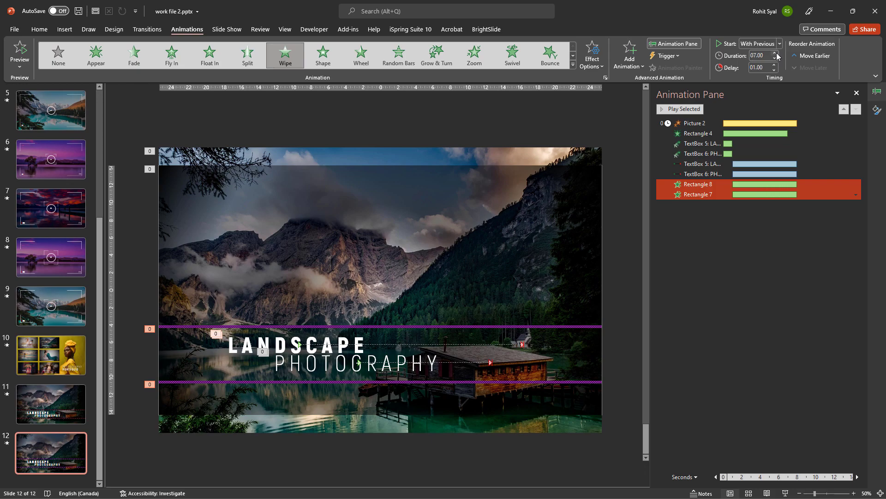
pyautogui.click(594, 112)
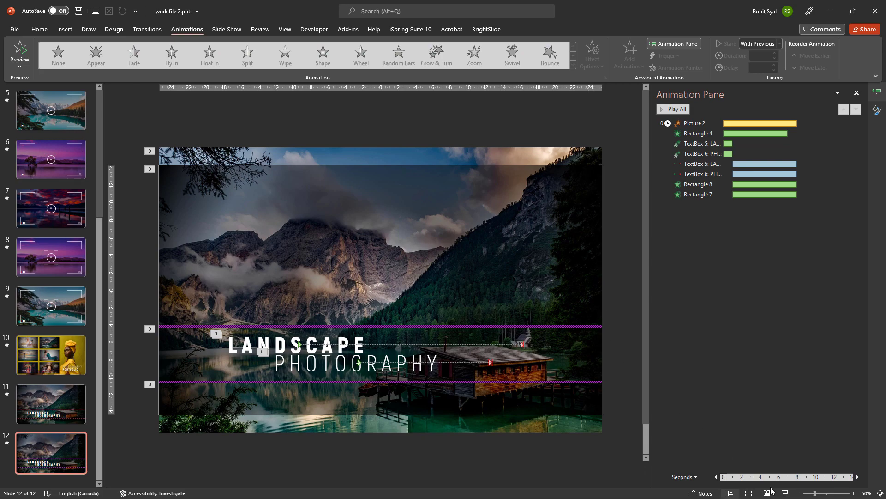
pyautogui.click(785, 493)
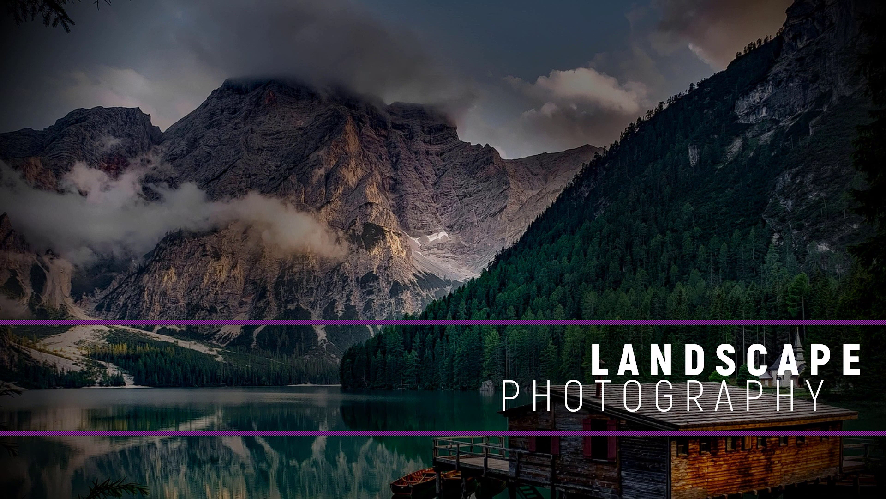
pyautogui.press('Escape')
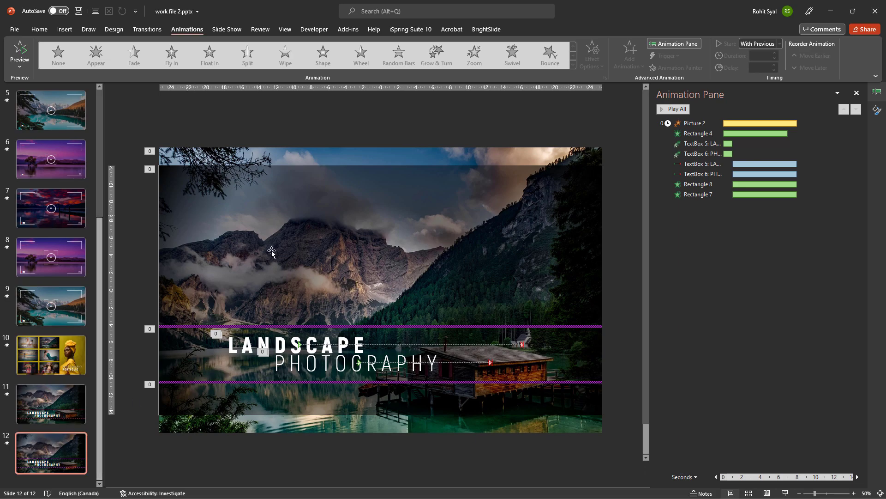
# - Duplicate slide 12 and replace the copy's background picture with the photo file of the wedding couple on the beach
pyautogui.rightClick(63, 448)
pyautogui.click(94, 320)
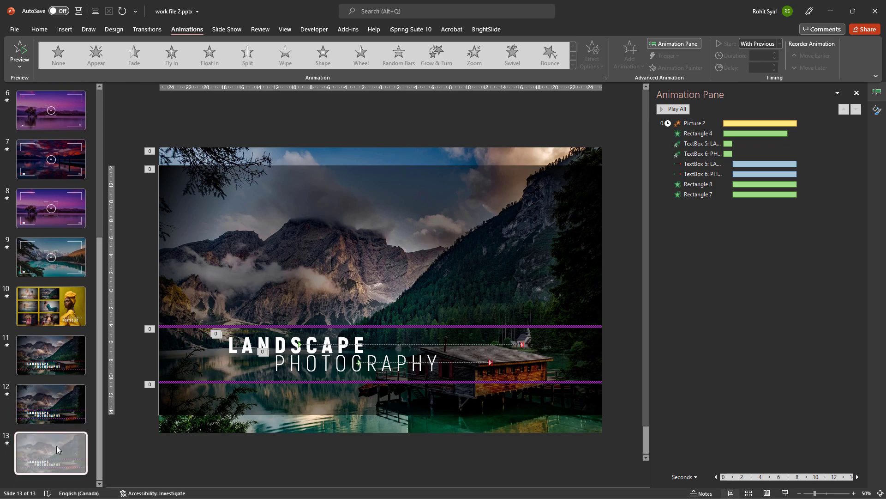
pyautogui.click(272, 157)
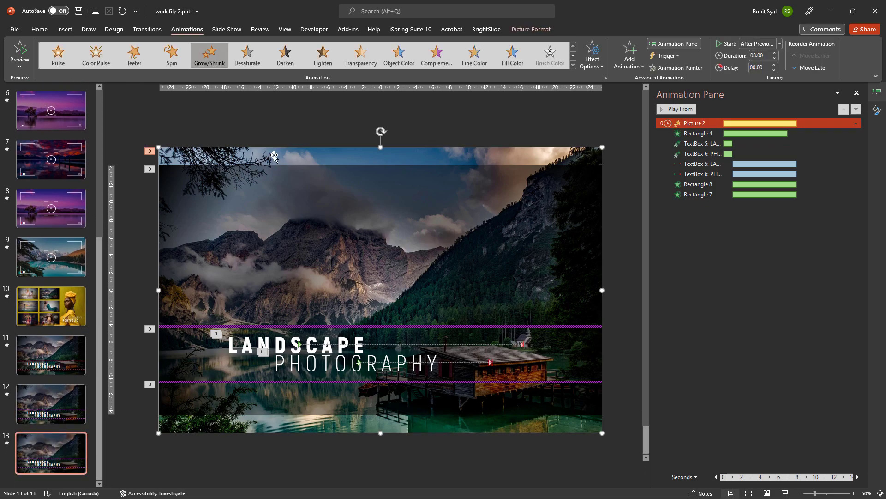
pyautogui.rightClick(274, 155)
pyautogui.moveTo(323, 218)
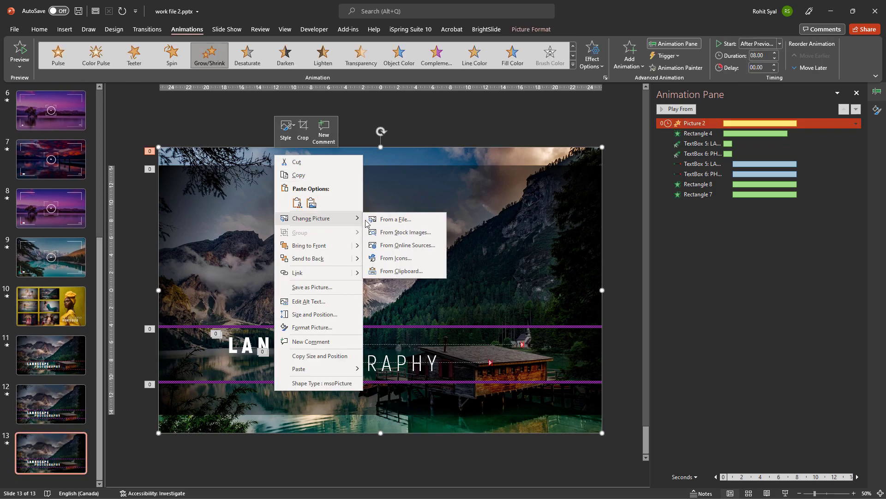
pyautogui.click(379, 219)
pyautogui.doubleClick(327, 110)
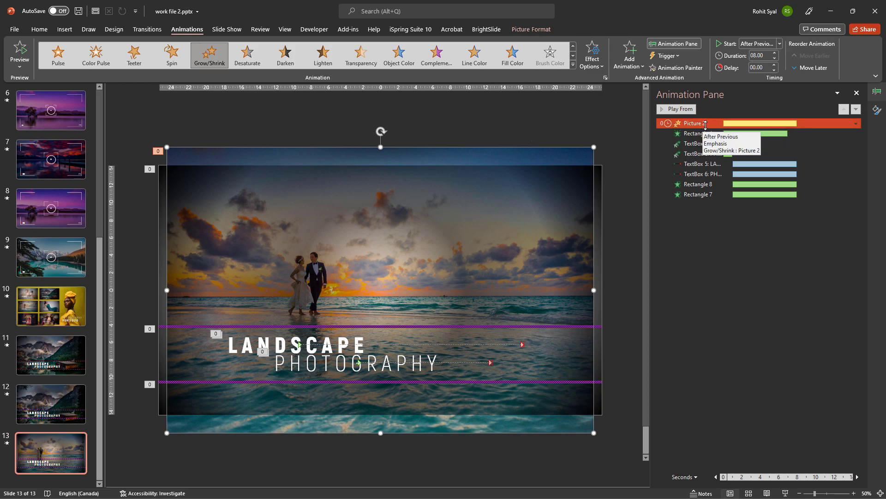
# - Enlarge the wedding photo to span the full slide width and preview the slide in the slide show
pyautogui.moveTo(166, 145); pyautogui.dragTo(159, 143)
pyautogui.click(136, 226)
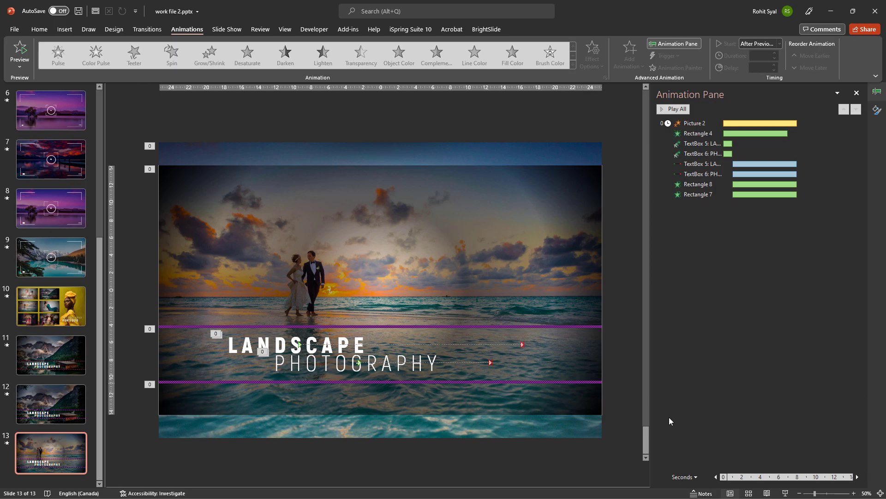
pyautogui.click(788, 493)
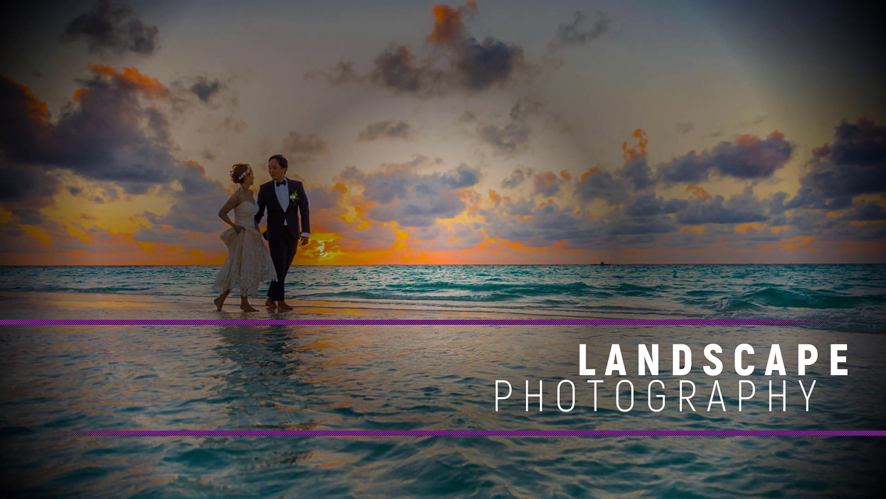
pyautogui.press('Escape')
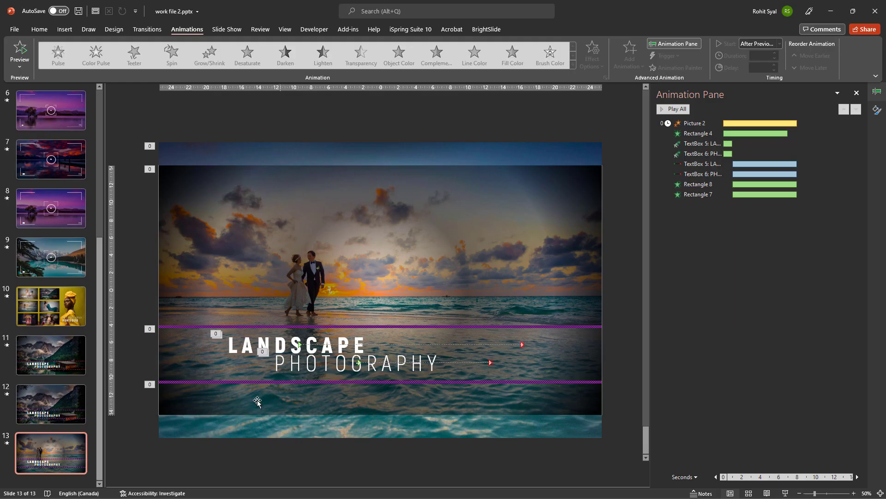
# - Change the LANDSCAPE title on slide 13 to WEDDING
pyautogui.click(205, 347)
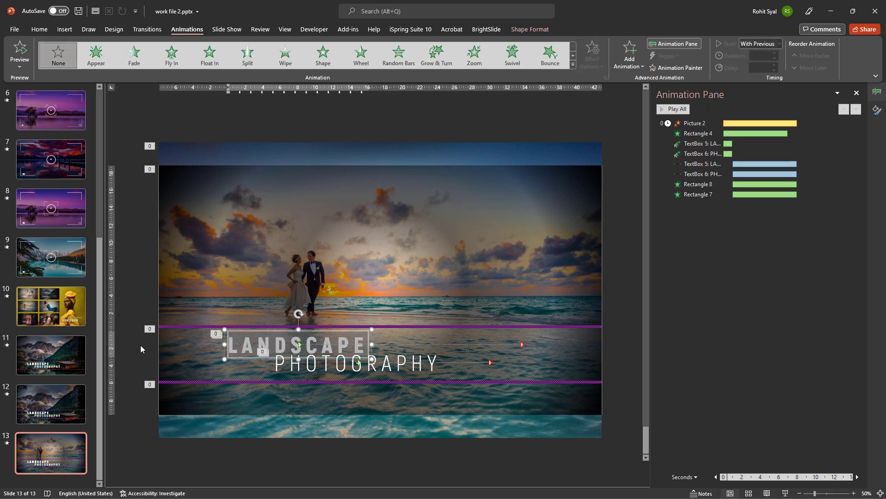
pyautogui.write('WEDDING')
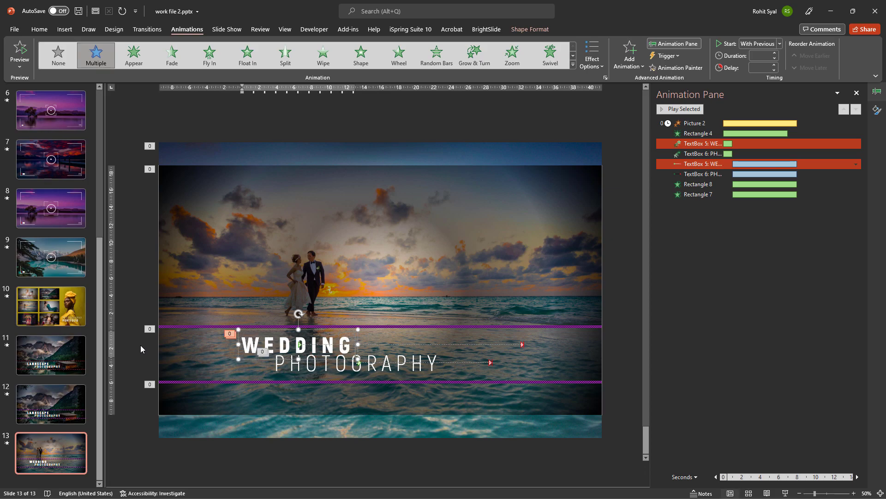
pyautogui.click(141, 345)
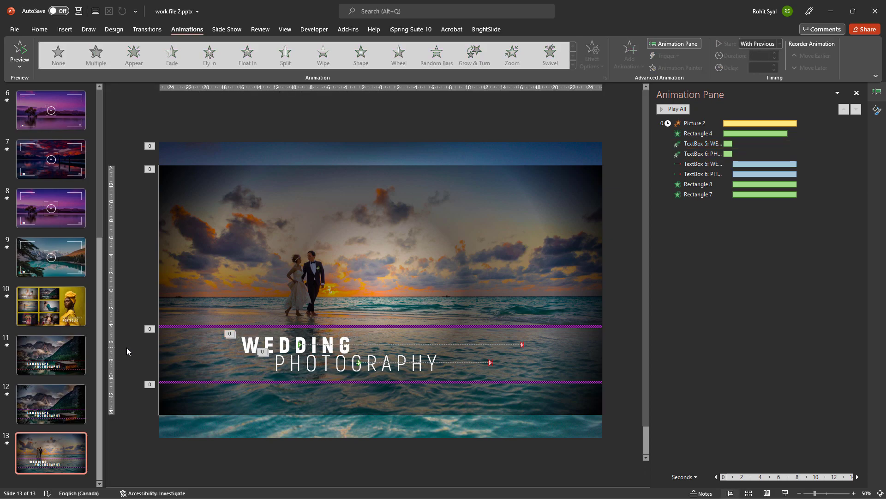
# - Duplicate the WEDDING slide and replace the copy's picture with the photo of the woman in the green dress
pyautogui.click(51, 305)
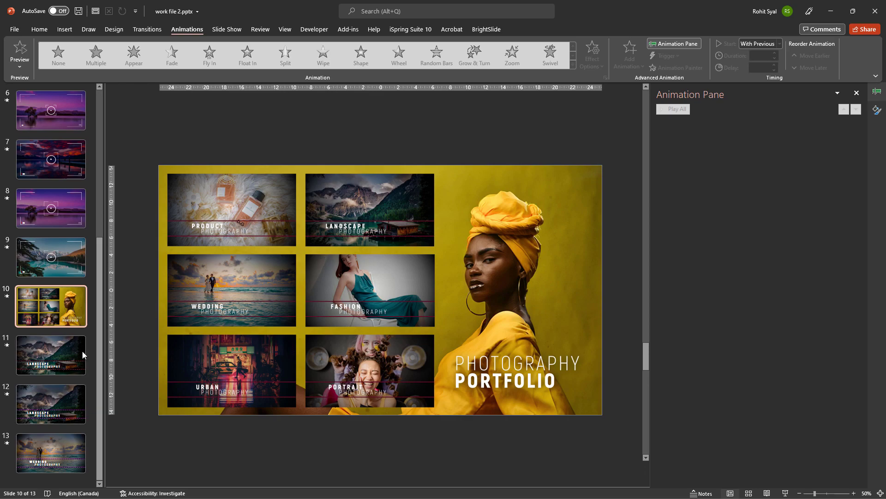
pyautogui.click(54, 457)
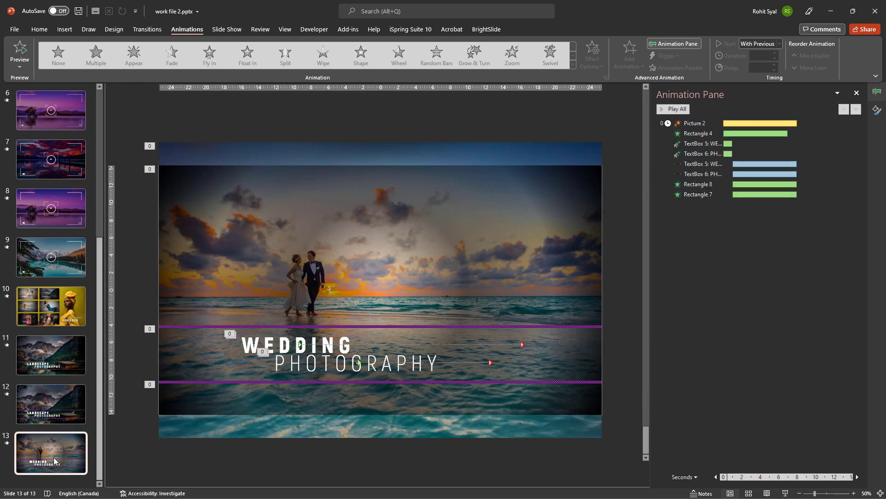
pyautogui.rightClick(54, 457)
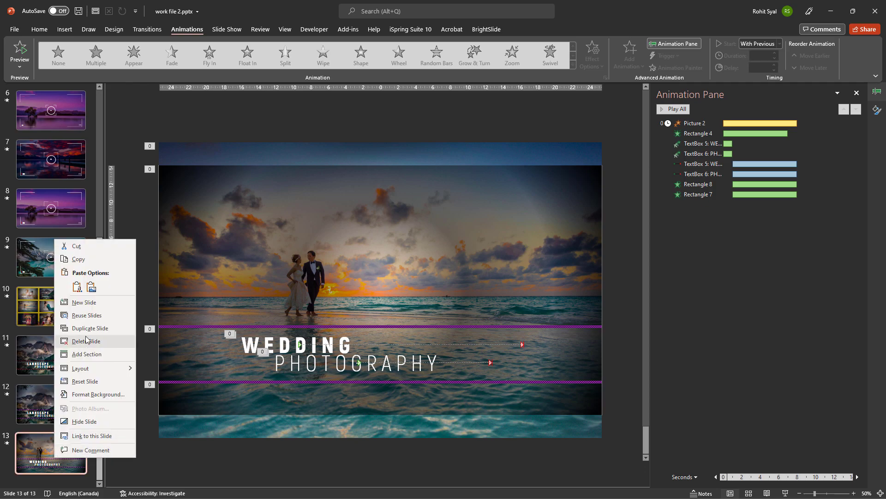
pyautogui.click(76, 340)
pyautogui.rightClick(236, 149)
pyautogui.moveTo(277, 211)
pyautogui.click(356, 214)
pyautogui.doubleClick(356, 175)
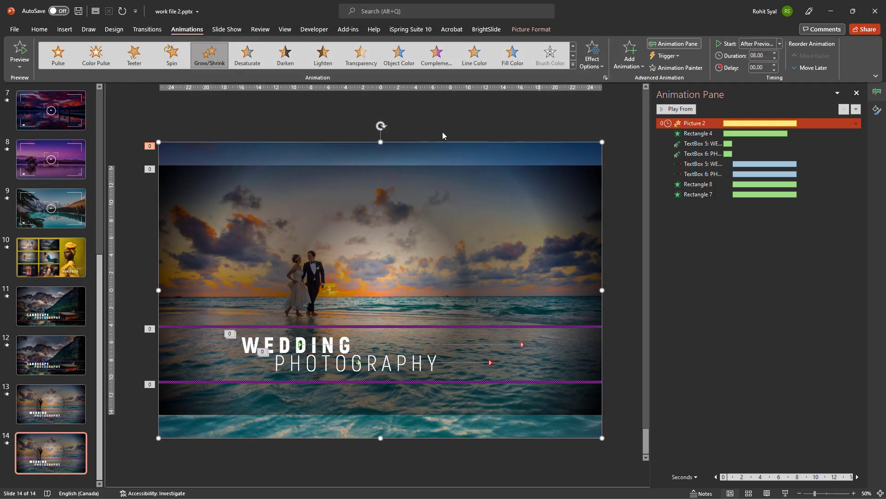
# - Change the WEDDING title on slide 14 to FASHION
pyautogui.click(268, 341)
pyautogui.doubleClick(268, 344)
pyautogui.write('FASHION')
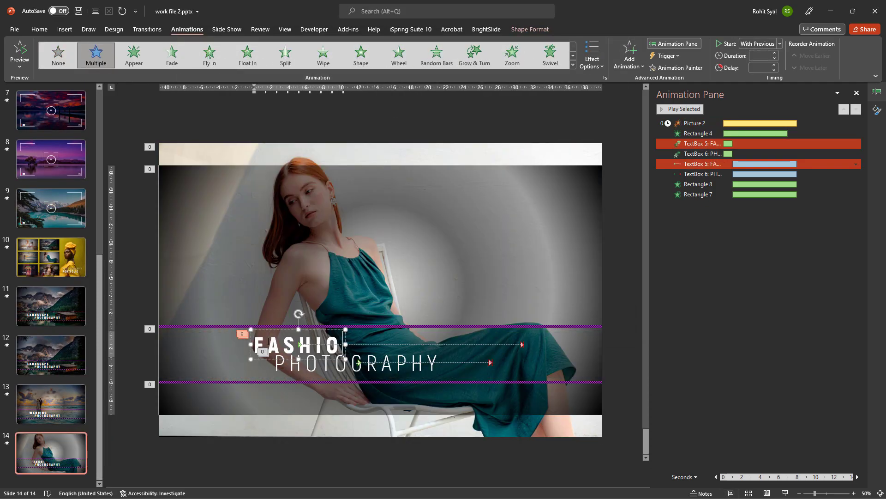
# - Duplicate the FASHION slide and turn the copy into a PRODUCT slide with the perfume bottles photo
pyautogui.rightClick(45, 442)
pyautogui.click(78, 314)
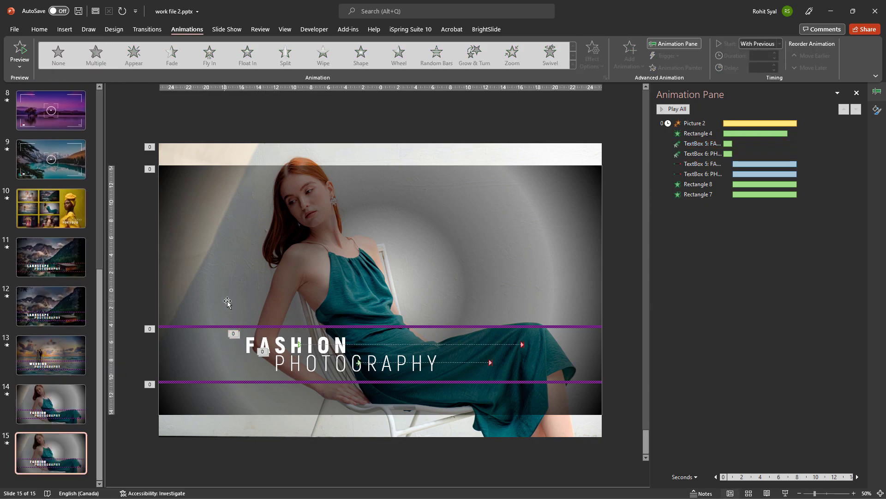
pyautogui.rightClick(234, 150)
pyautogui.moveTo(277, 216)
pyautogui.click(346, 215)
pyautogui.doubleClick(334, 242)
pyautogui.doubleClick(295, 344)
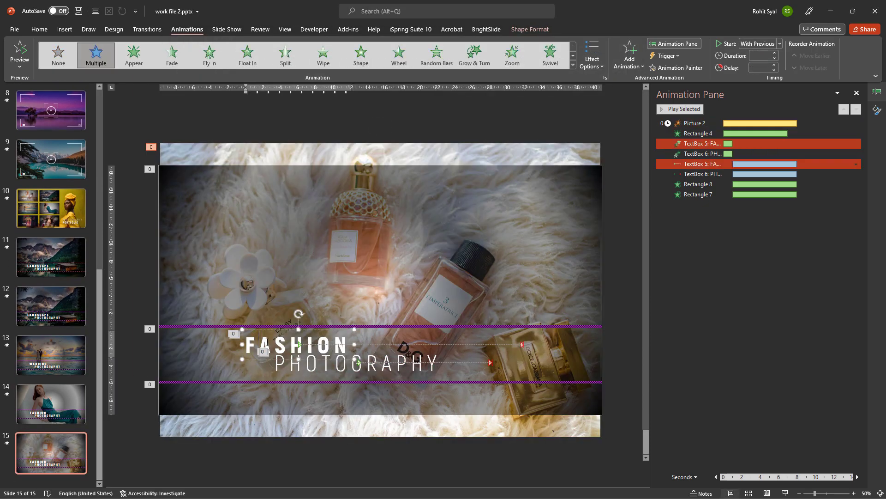
pyautogui.write('PRODUCT')
# - Duplicate the PRODUCT slide and turn the copy into an URBAN slide with the neon night street photo
pyautogui.rightClick(49, 460)
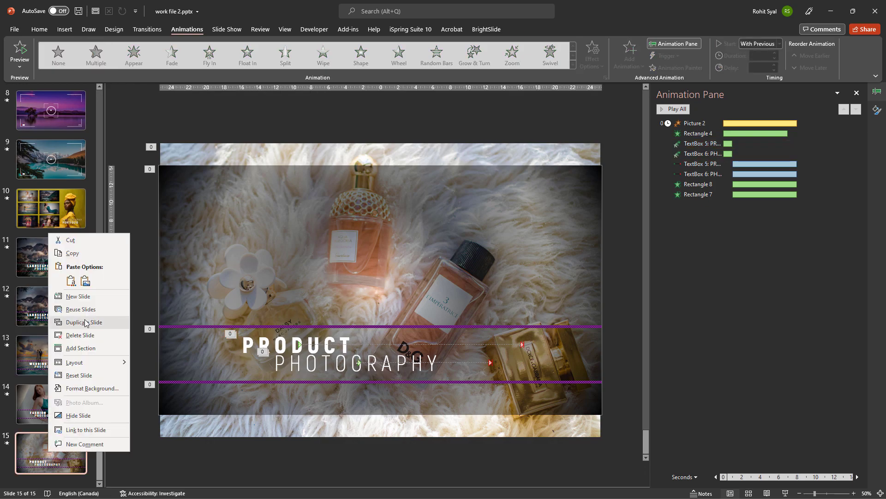
pyautogui.click(78, 328)
pyautogui.rightClick(204, 151)
pyautogui.moveTo(247, 216)
pyautogui.click(315, 215)
pyautogui.doubleClick(534, 112)
pyautogui.doubleClick(284, 346)
pyautogui.write('URBAN')
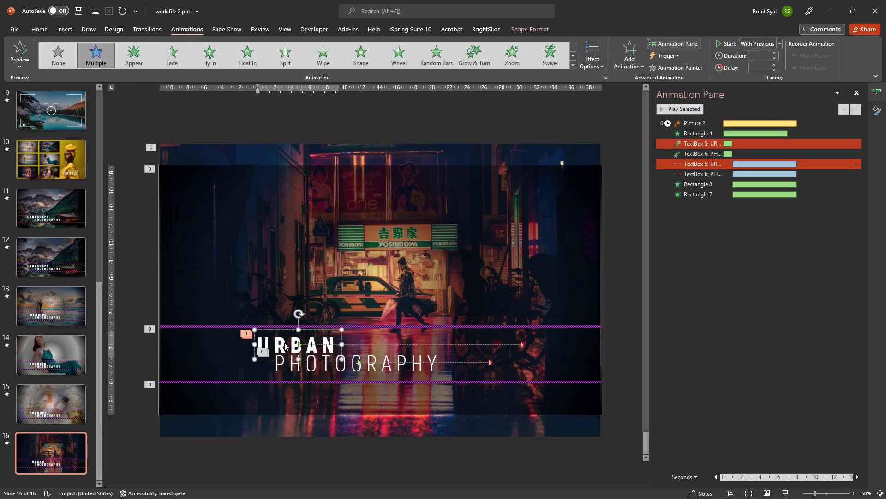
# - Duplicate the URBAN slide and replace the copy's picture with the portrait photo of the two laughing women
pyautogui.rightClick(51, 457)
pyautogui.click(79, 323)
pyautogui.click(51, 404)
pyautogui.click(157, 142)
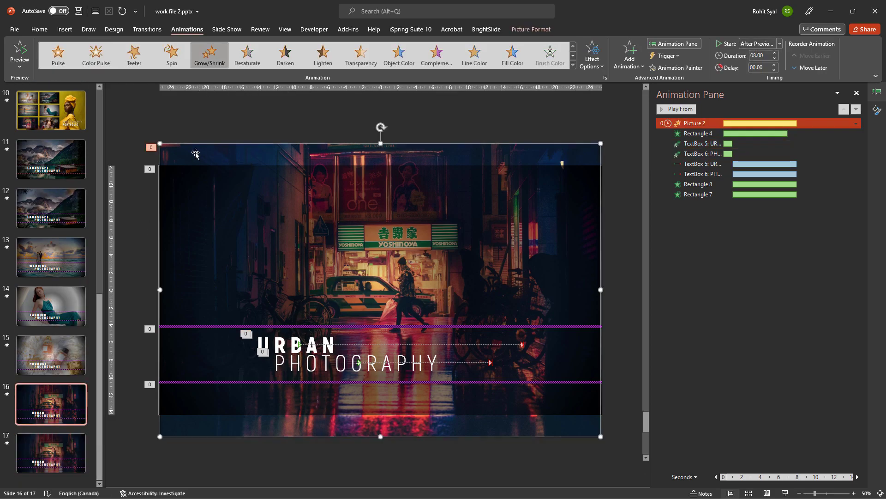
pyautogui.click(50, 452)
pyautogui.click(159, 144)
pyautogui.rightClick(226, 147)
pyautogui.moveTo(247, 215)
pyautogui.click(315, 216)
pyautogui.doubleClick(390, 249)
# - Change the URBAN title on slide 17 to POTRAIT
pyautogui.doubleClick(295, 344)
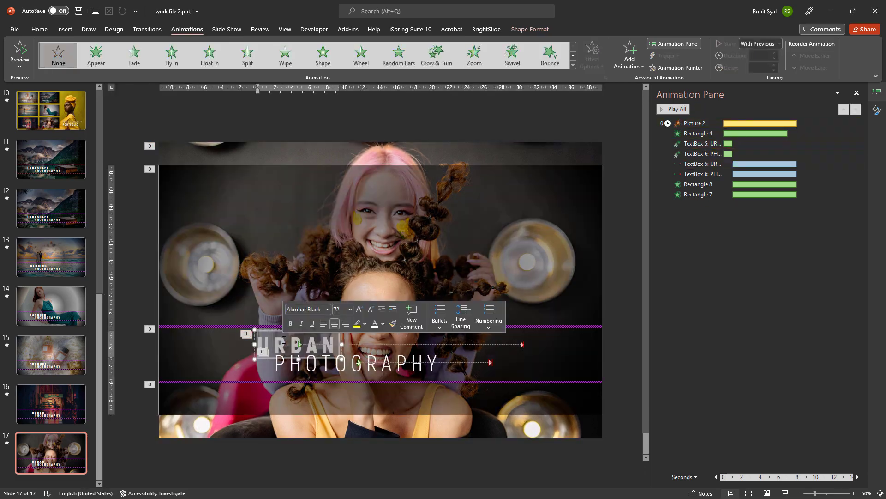
pyautogui.write('POTRAIT')
pyautogui.click(129, 317)
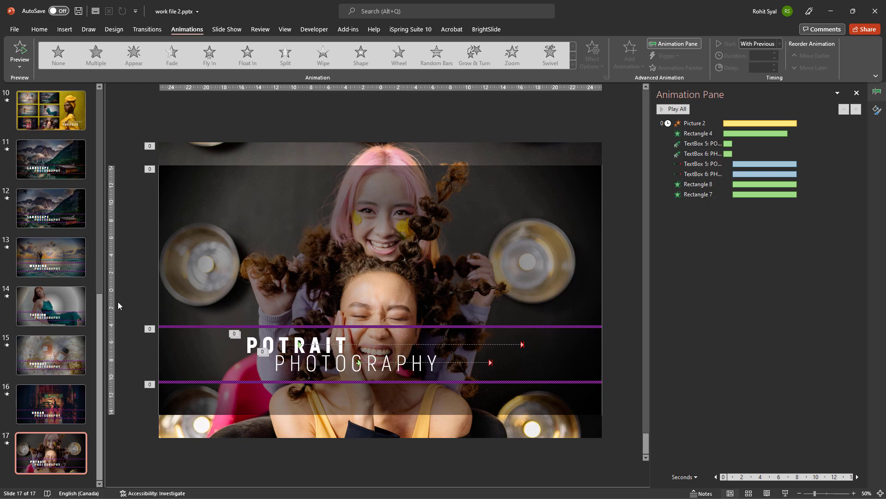
# - Play the slide show from the LANDSCAPE title slide, slide 12, to review the category slides
pyautogui.click(47, 220)
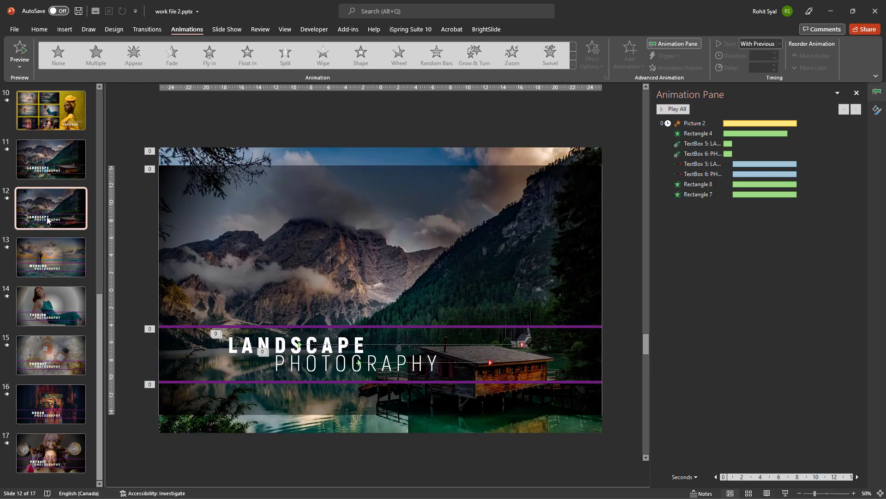
pyautogui.click(786, 494)
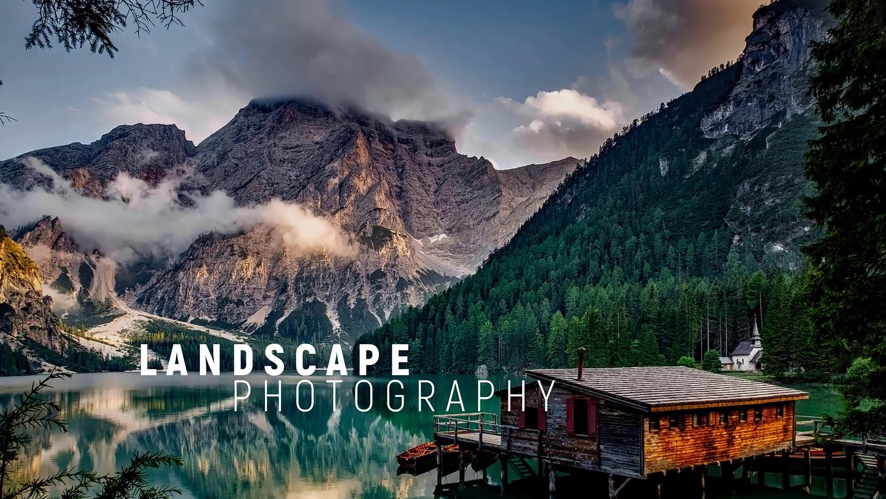